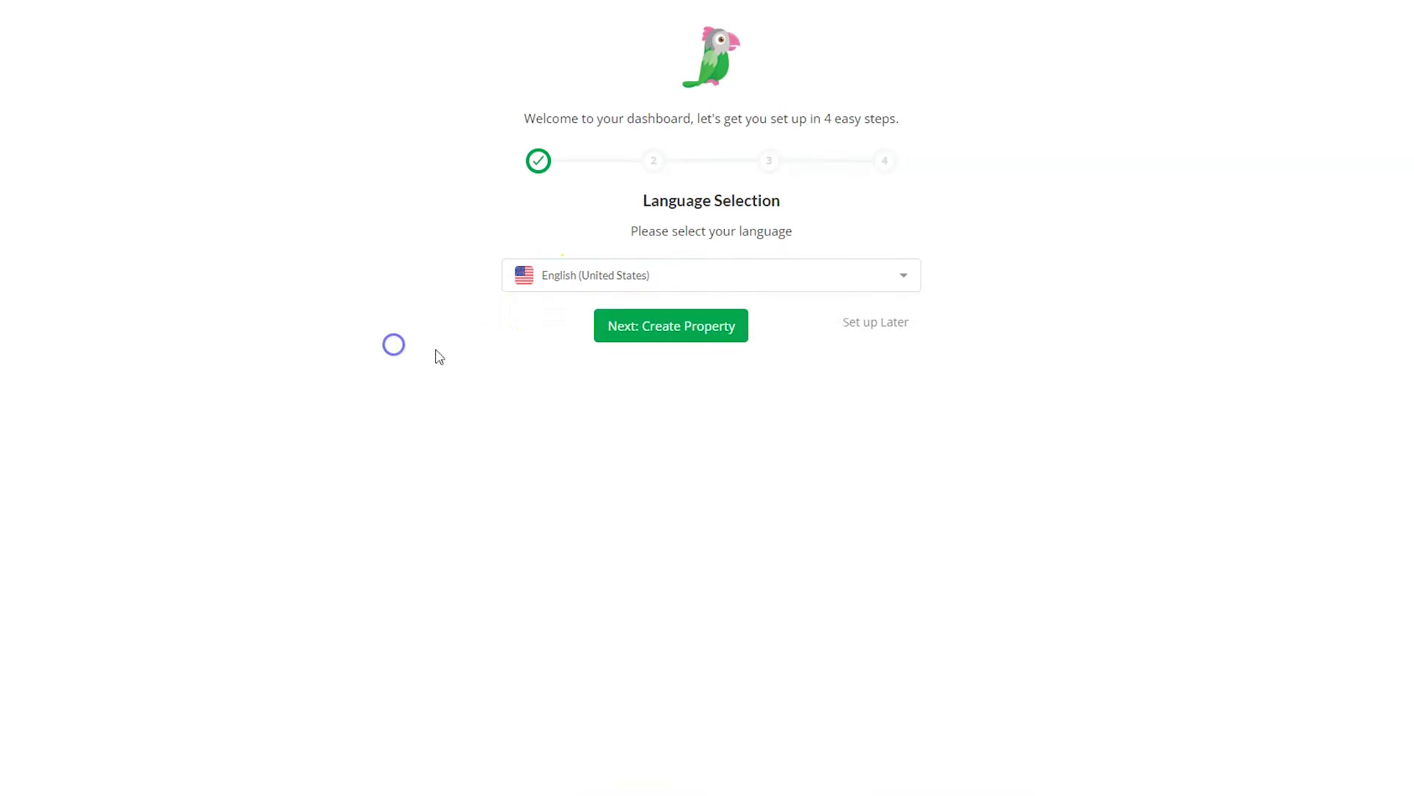
click(699, 332)
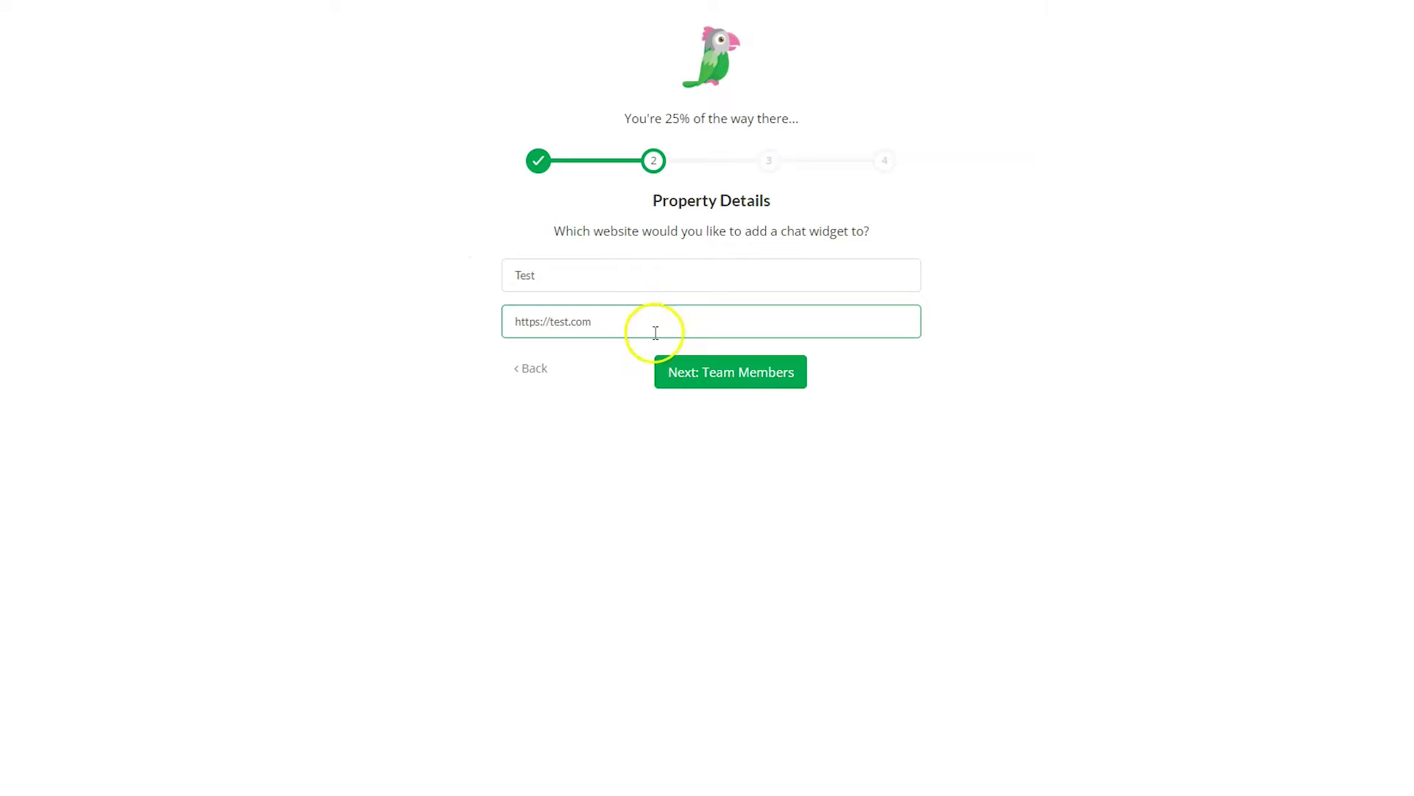
click(730, 382)
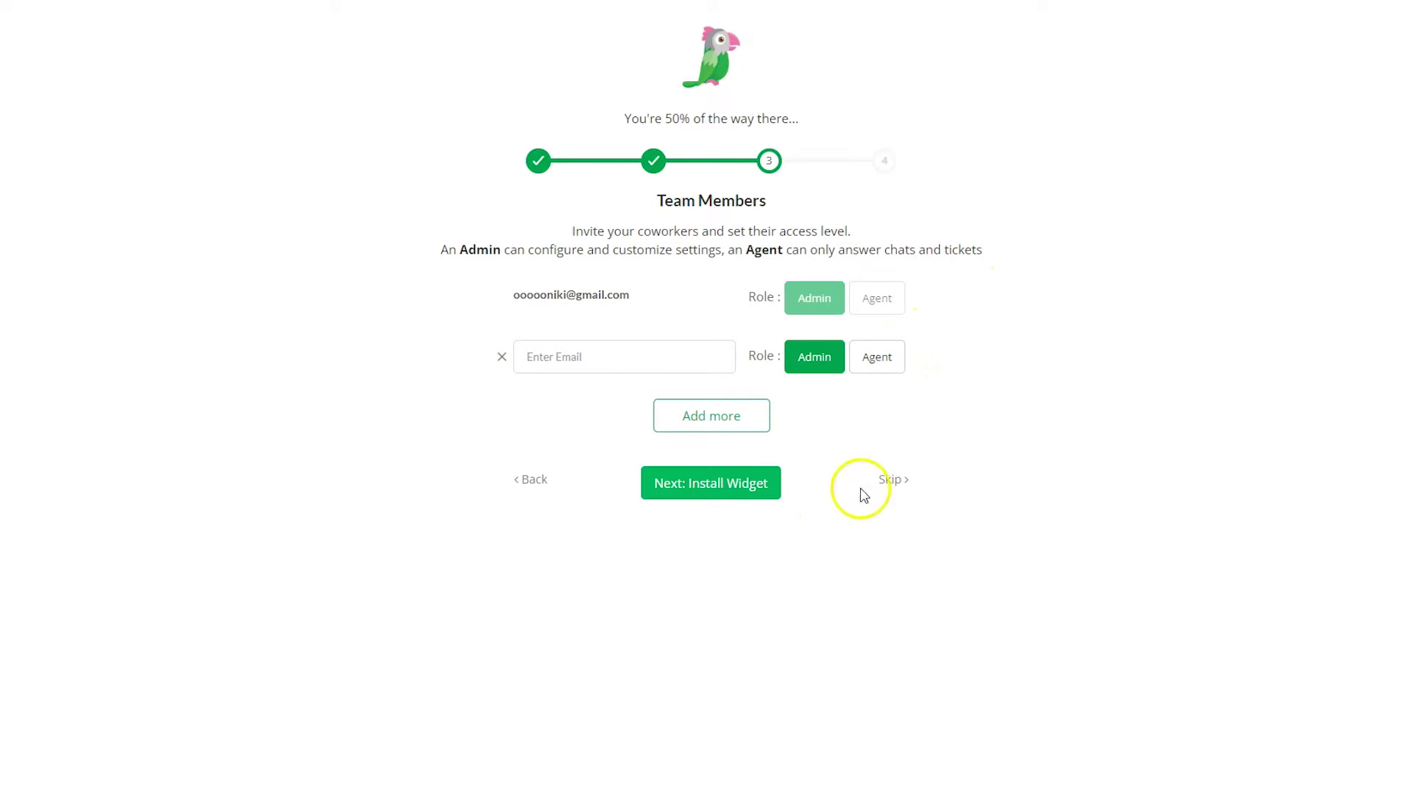
click(761, 498)
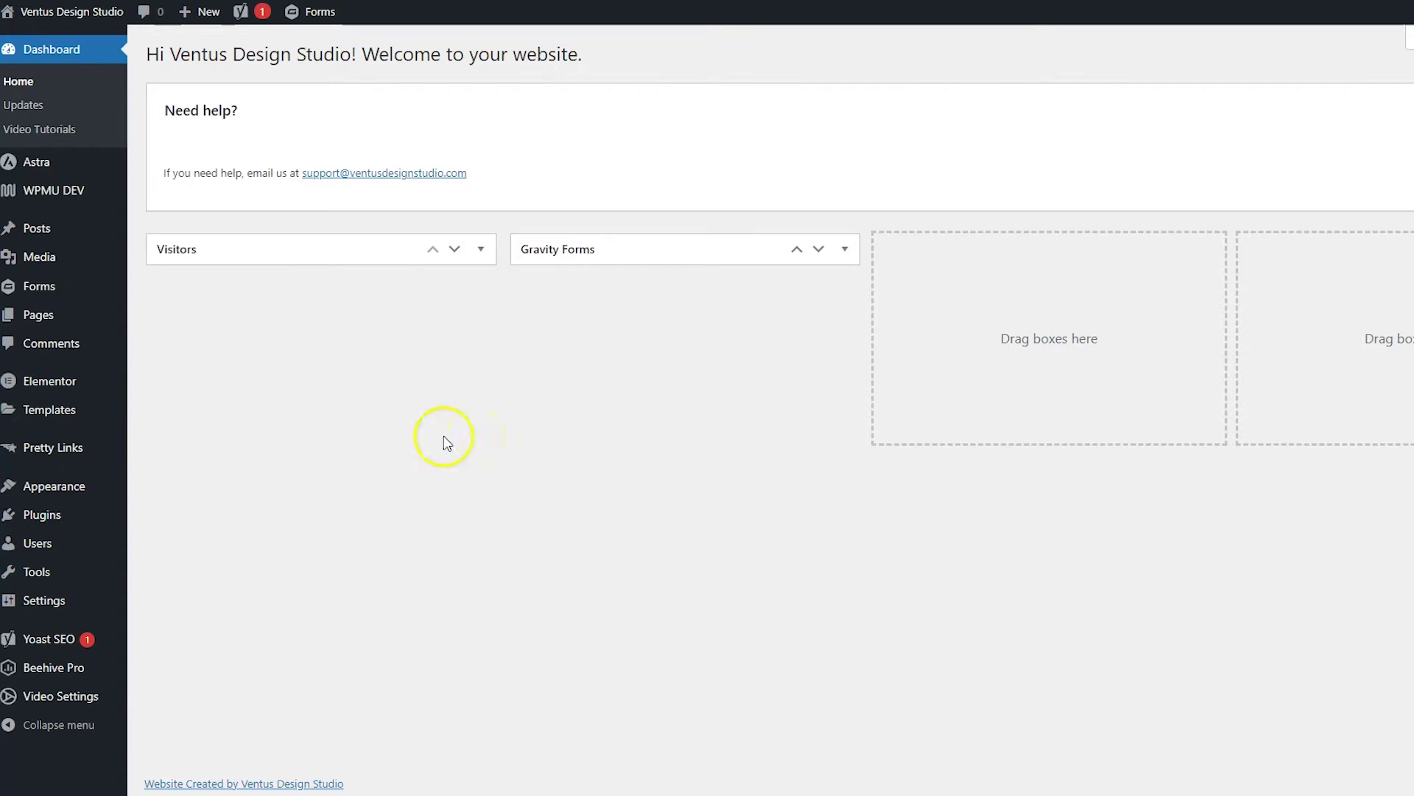
- Switch to the WordPress admin dashboard, search the plugin directory for tawk.to, and install and activate Tawk.To Live Chat
mouse_move(63, 519)
click(163, 546)
click(1413, 101)
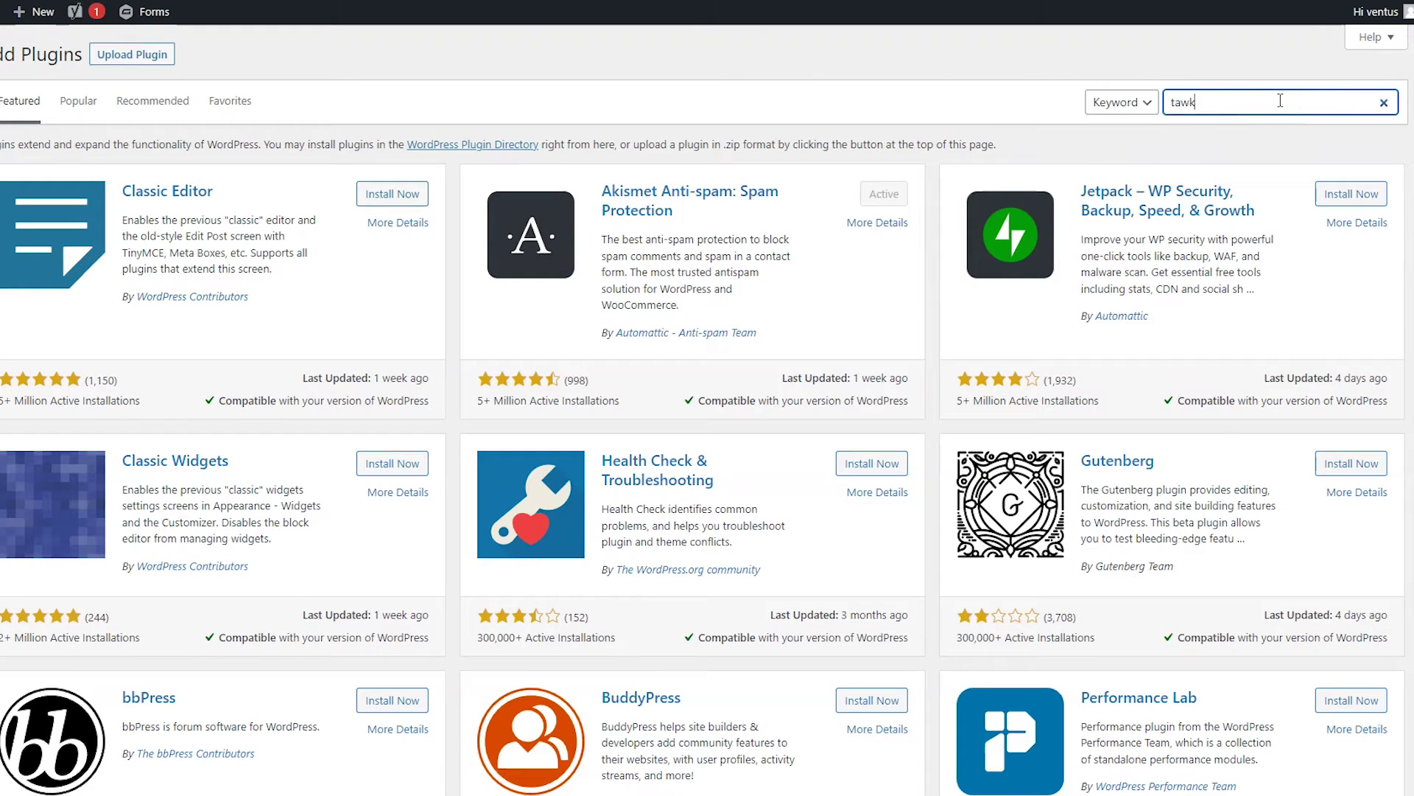
text(tawk.to)
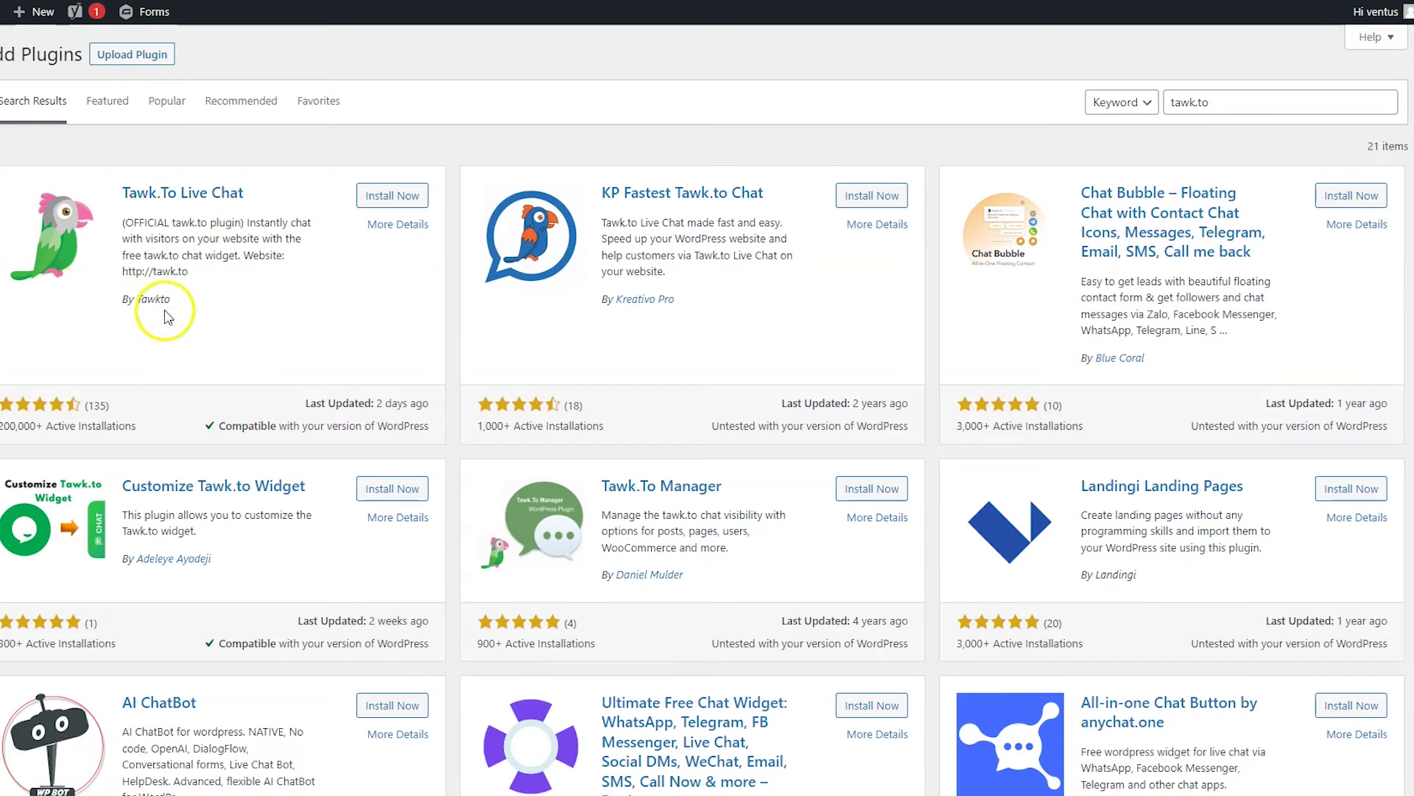
click(392, 198)
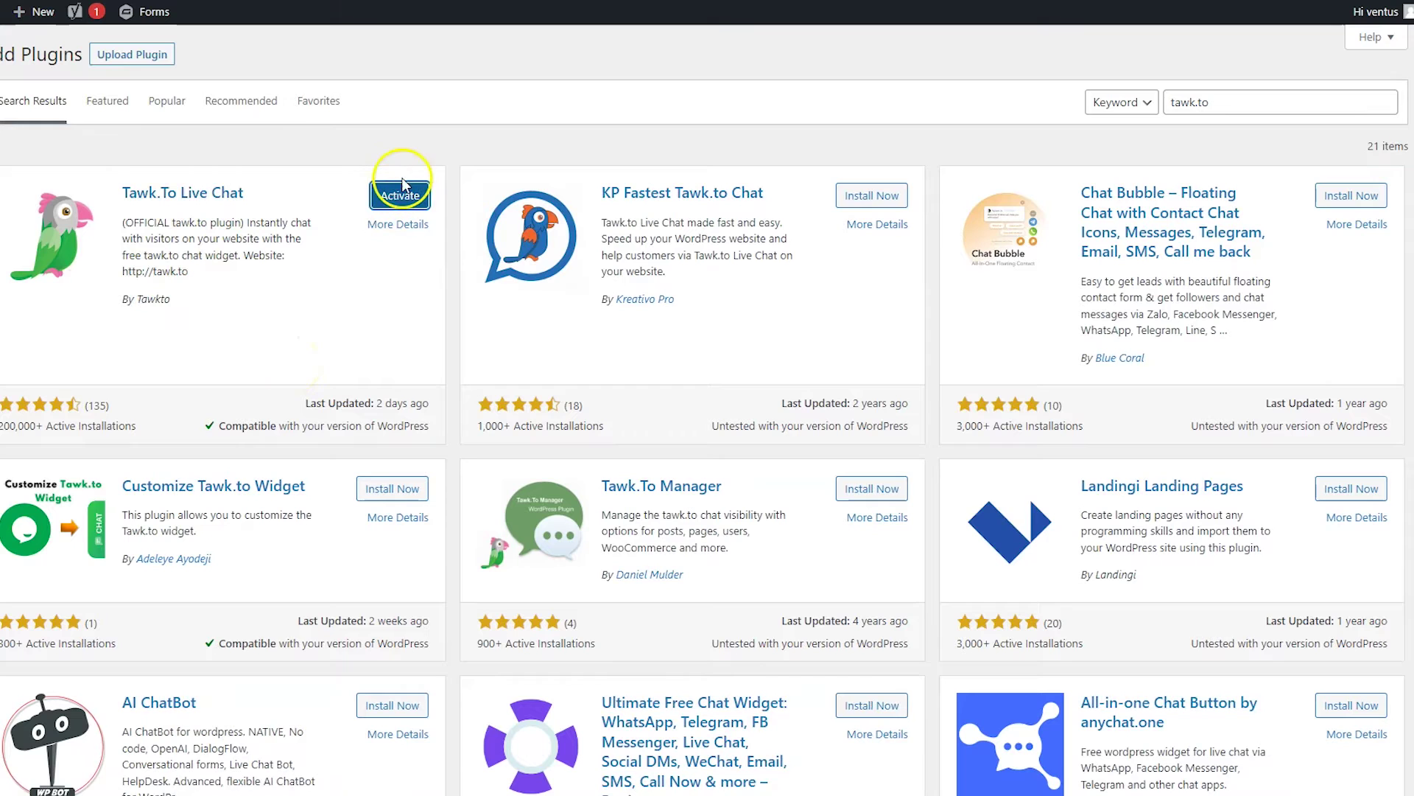
click(413, 203)
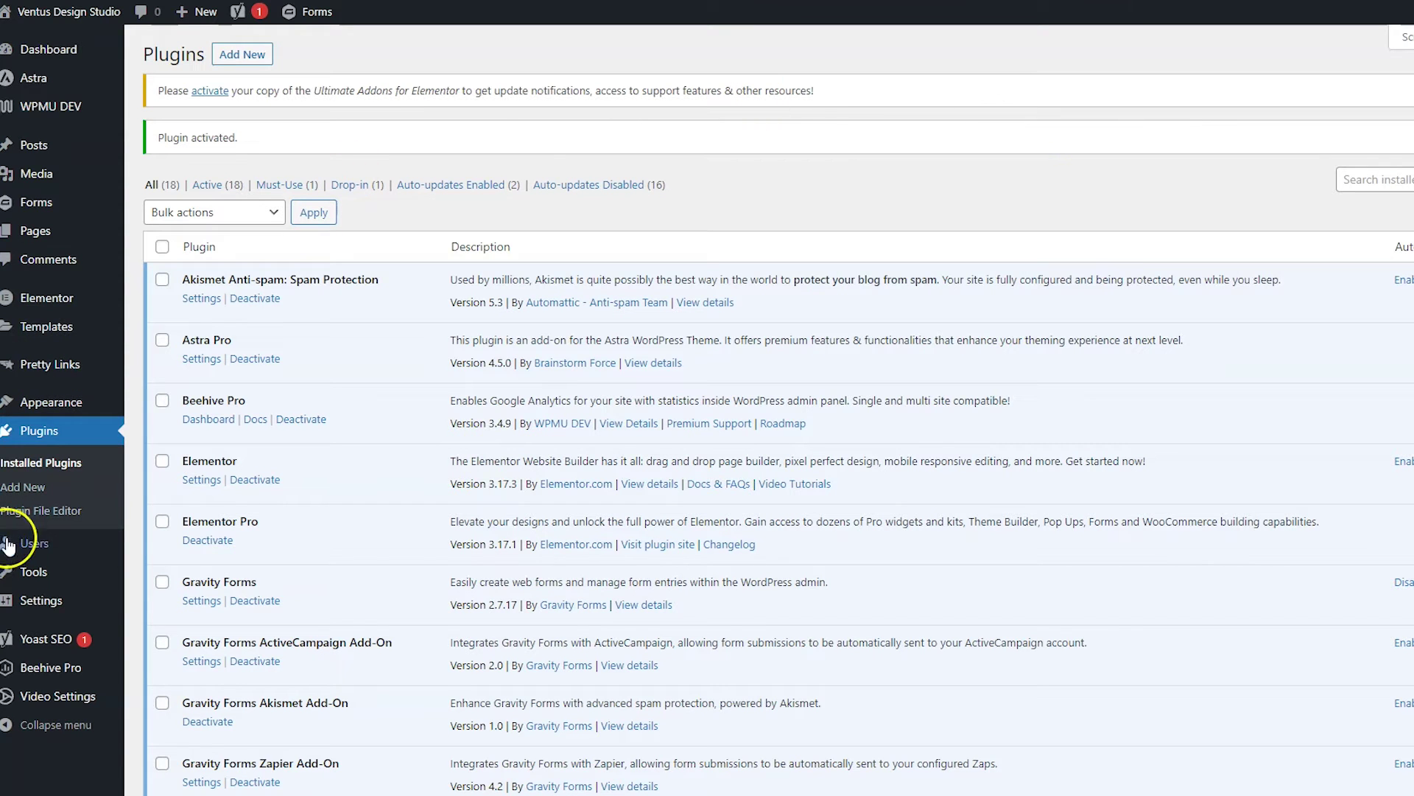
- Connect the Ventus Design Studio property and its Ventus Design Studio widget in the Tawk.to plugin settings, and visit the website
mouse_move(30, 600)
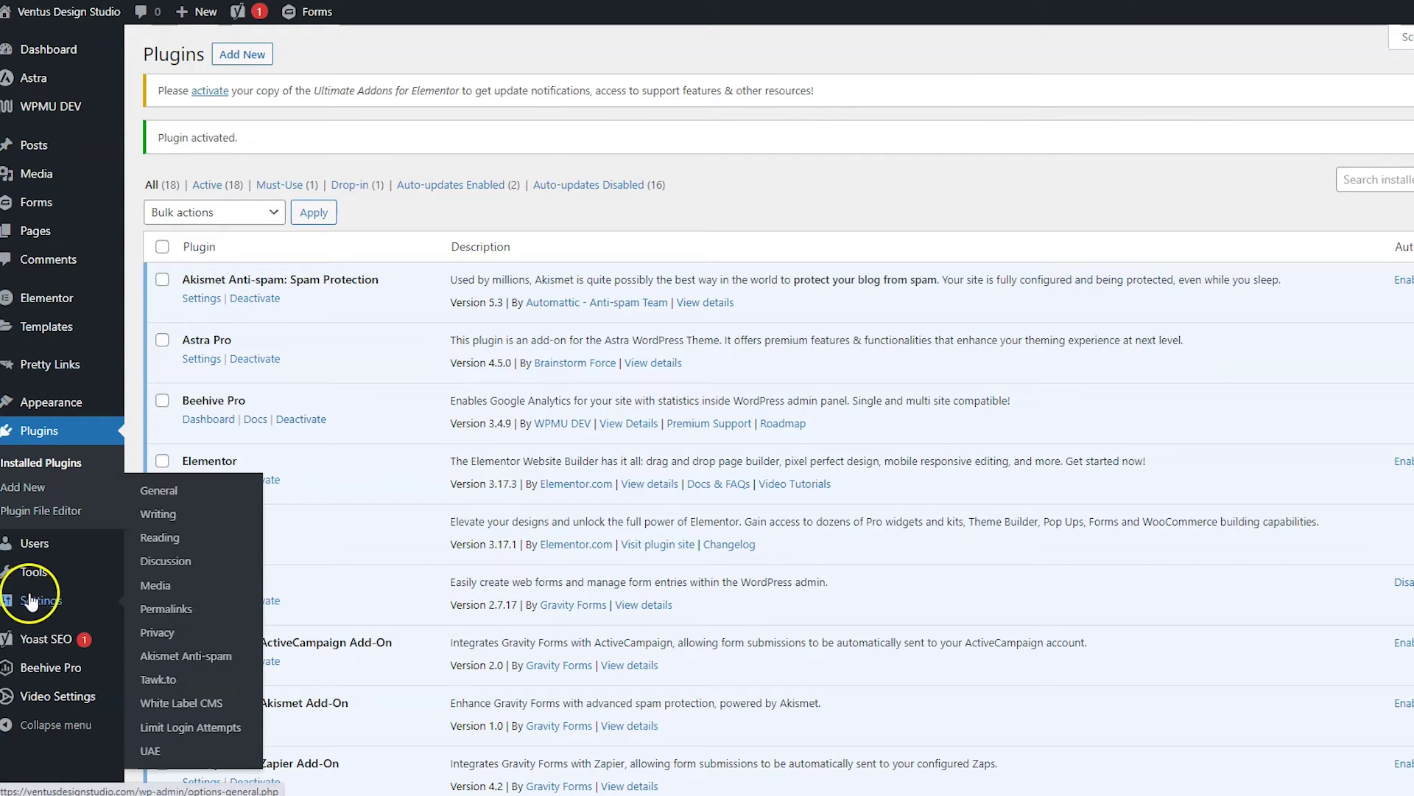
click(176, 680)
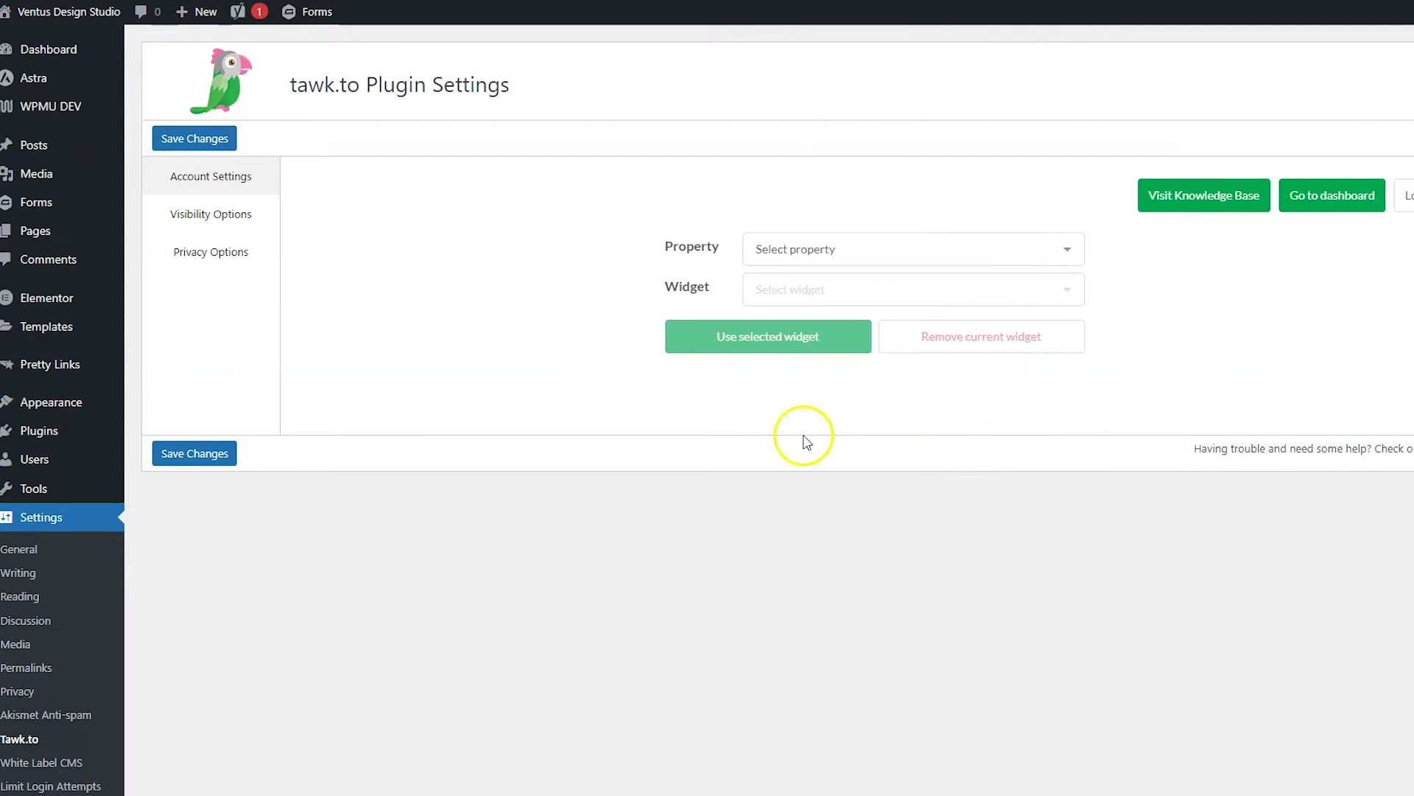
click(887, 252)
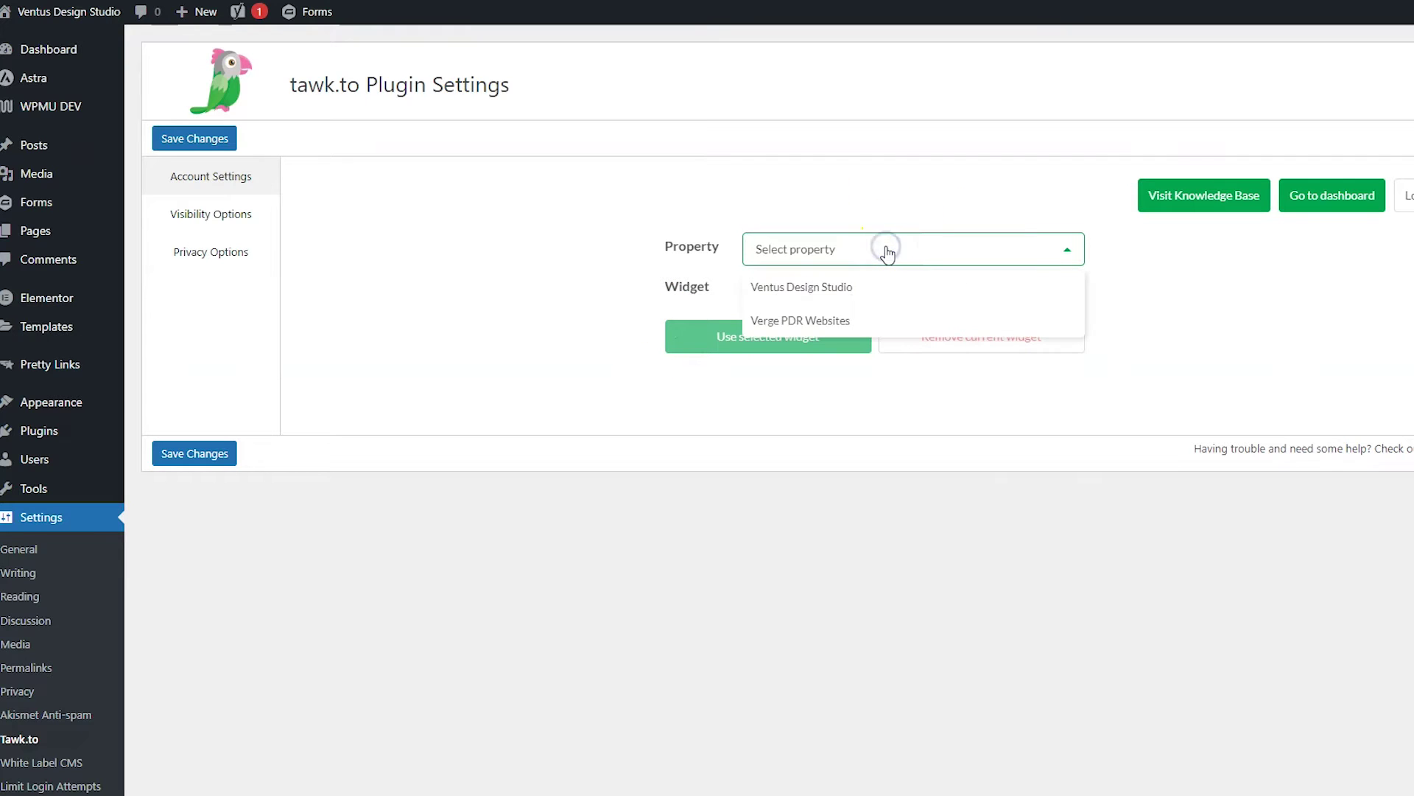
click(876, 295)
click(812, 289)
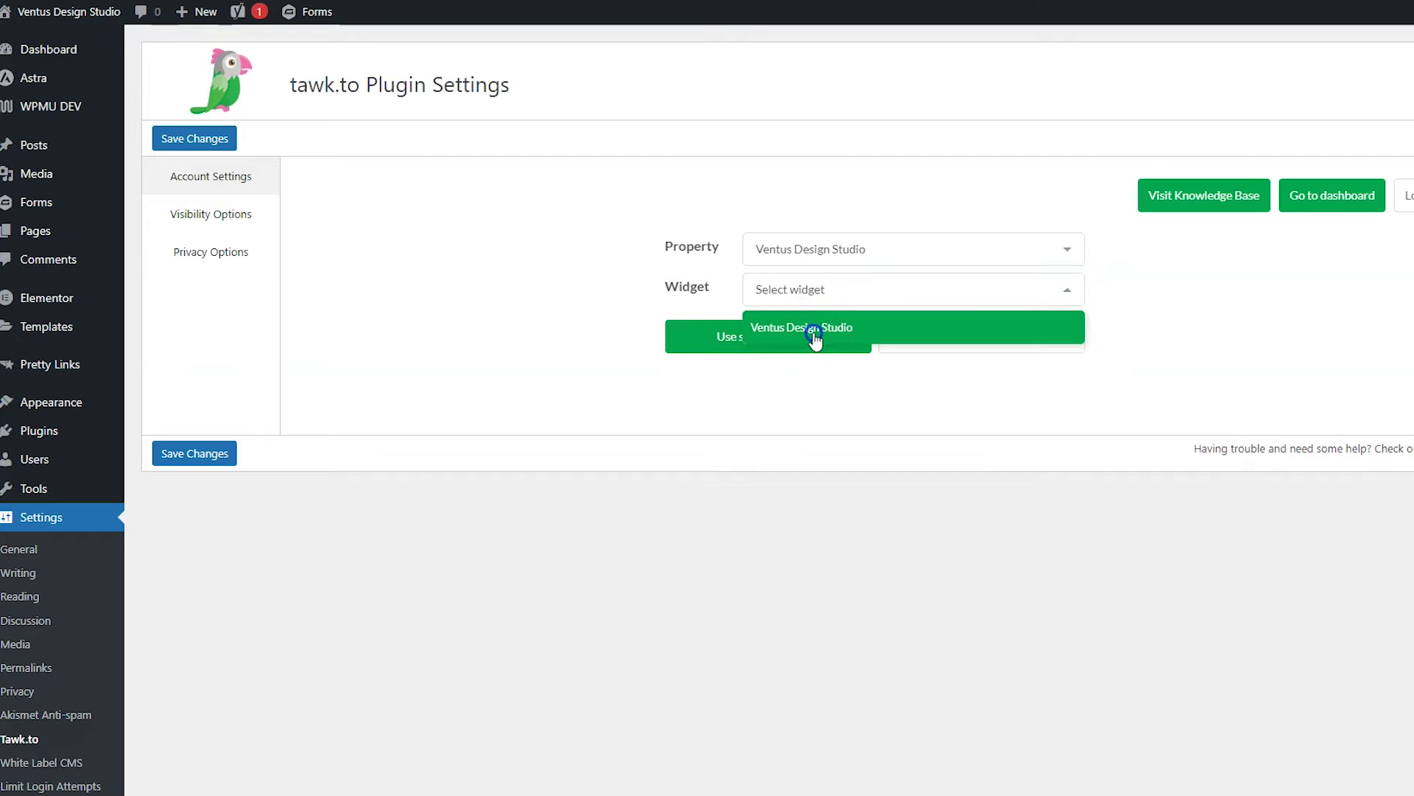
click(814, 333)
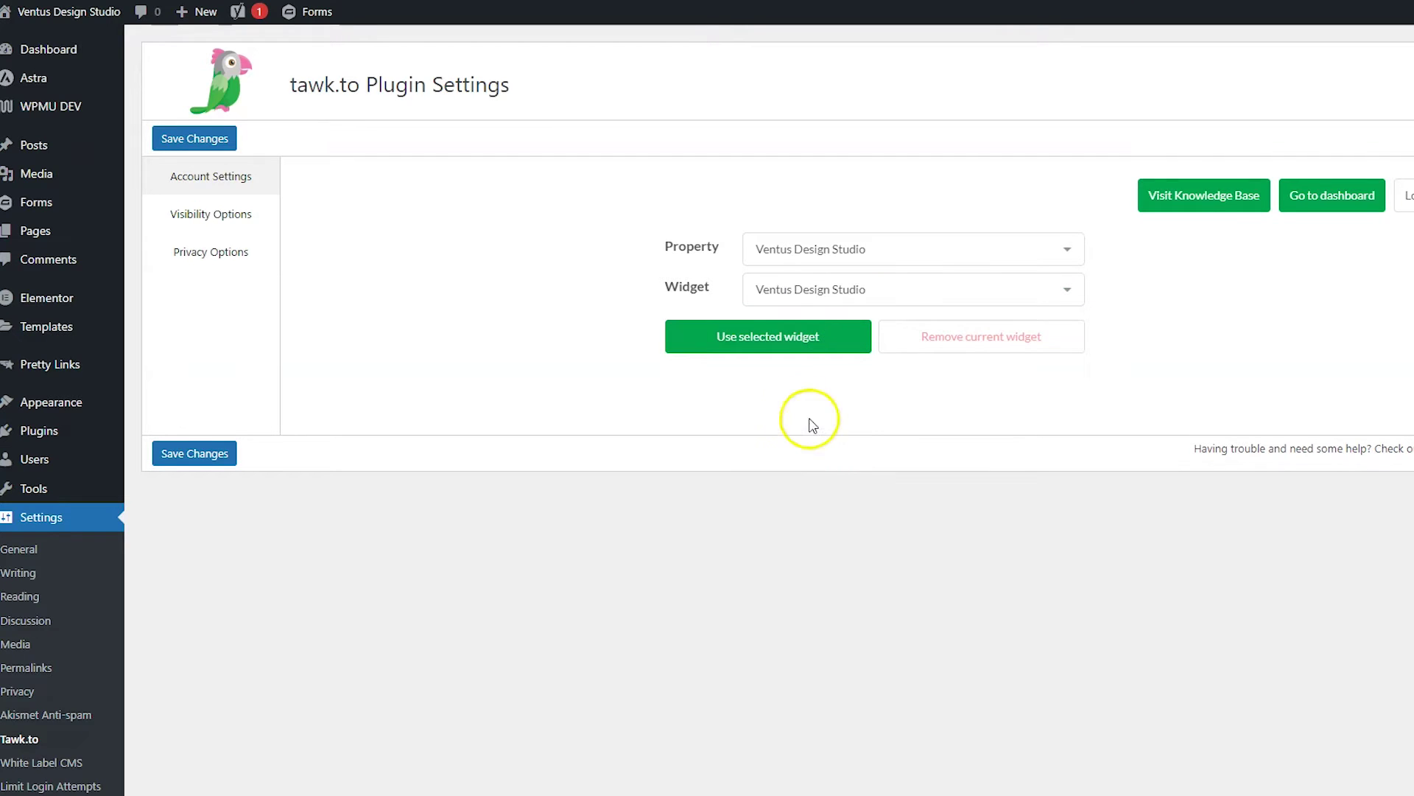
click(777, 351)
click(100, 46)
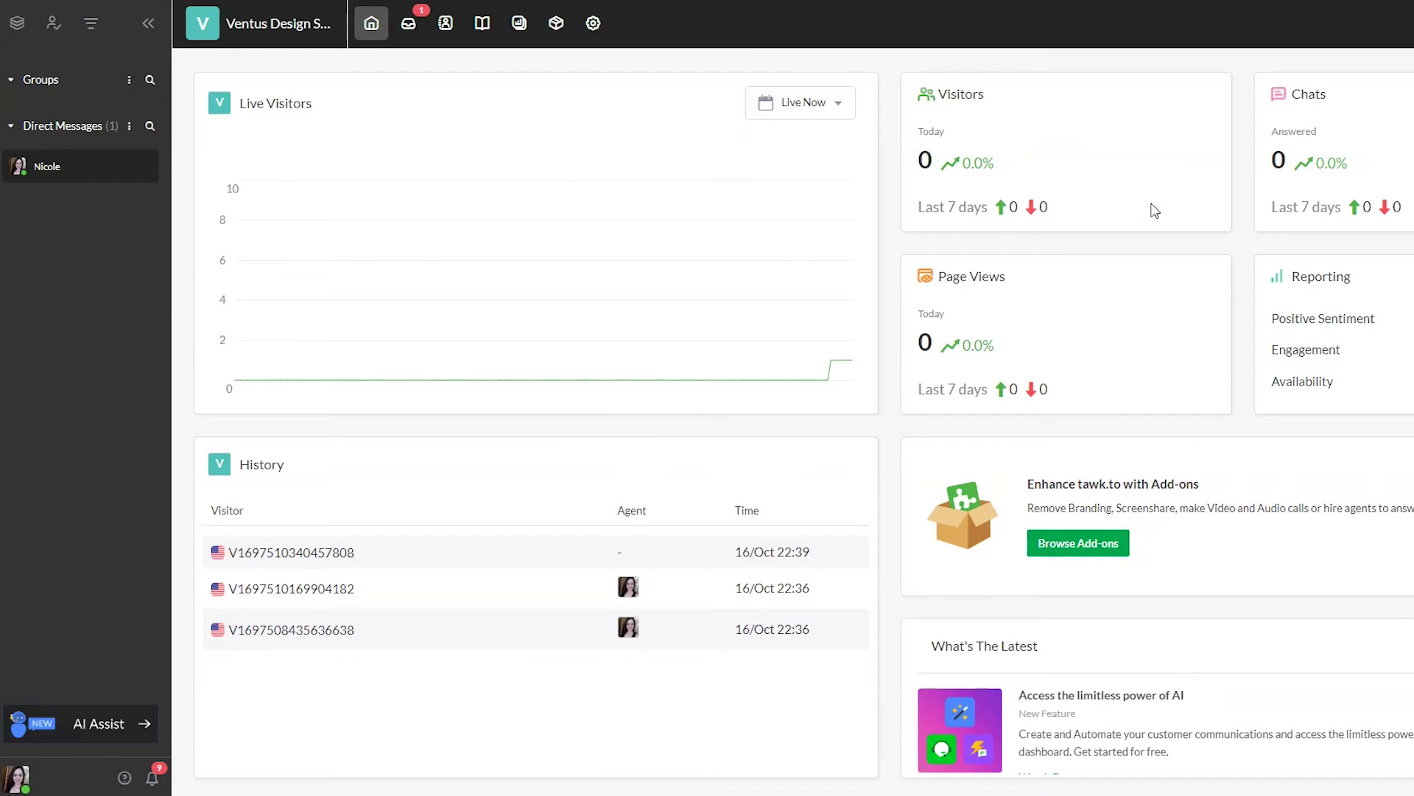
- In the tawk.to dashboard, disable the Attention Grabber in the chat widget's advanced appearance settings
click(598, 33)
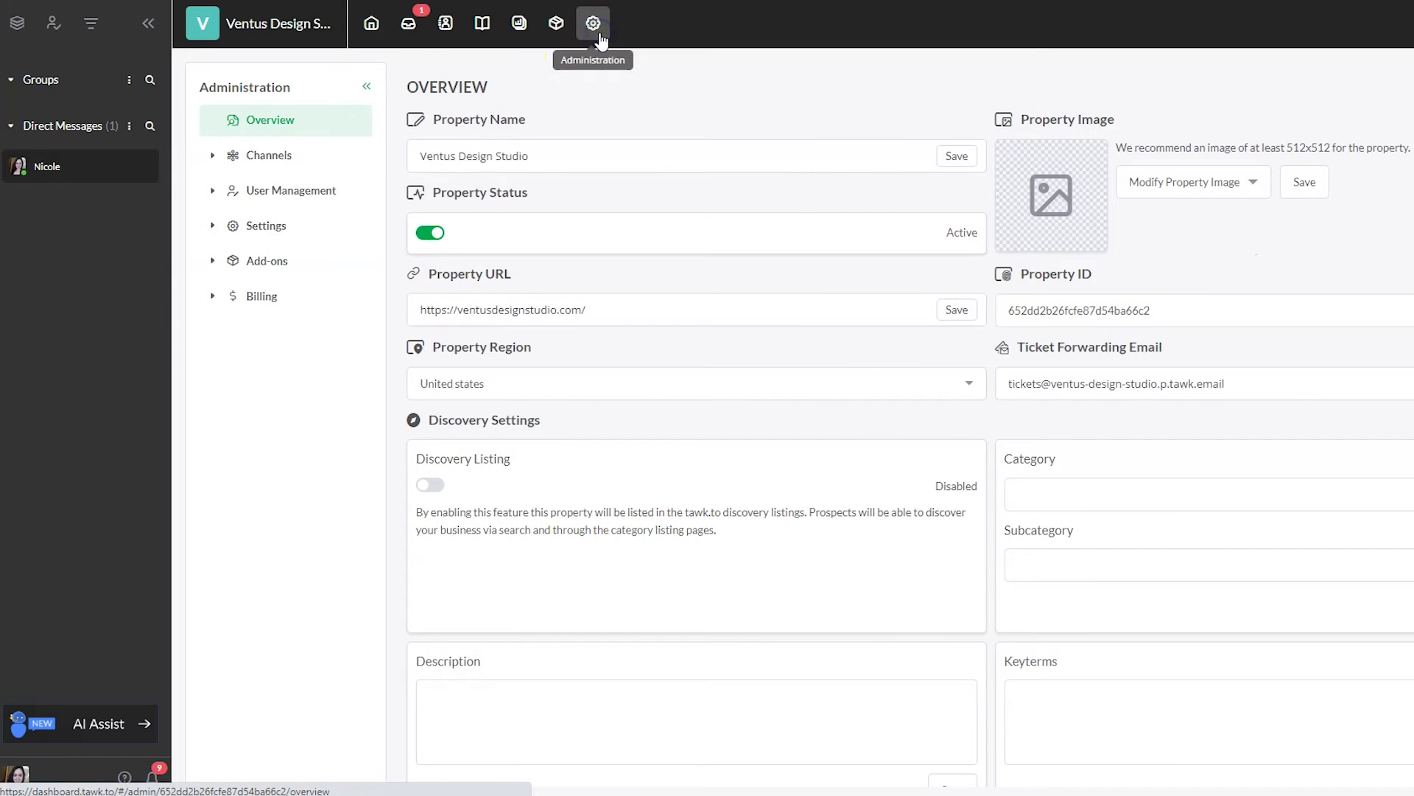
click(259, 163)
click(296, 194)
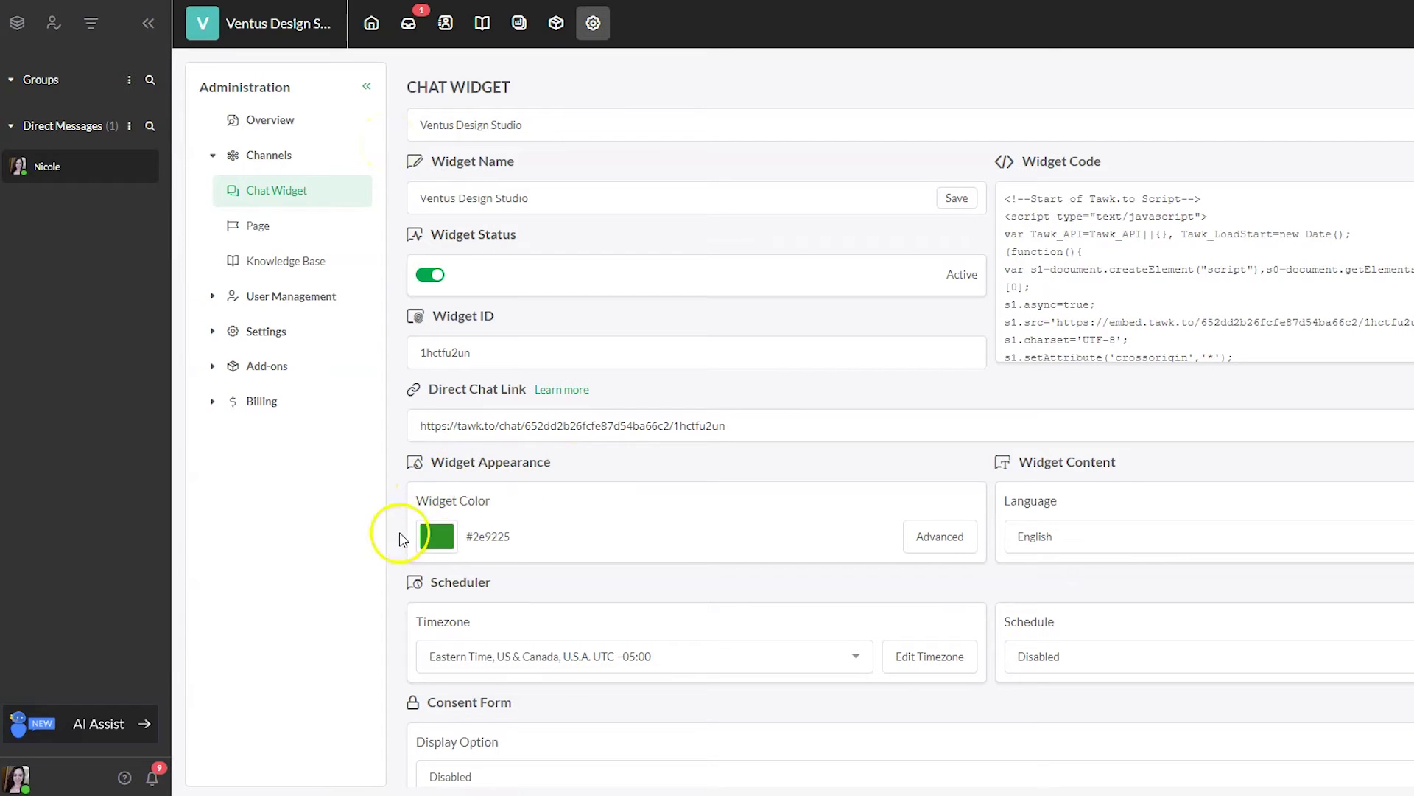
click(923, 535)
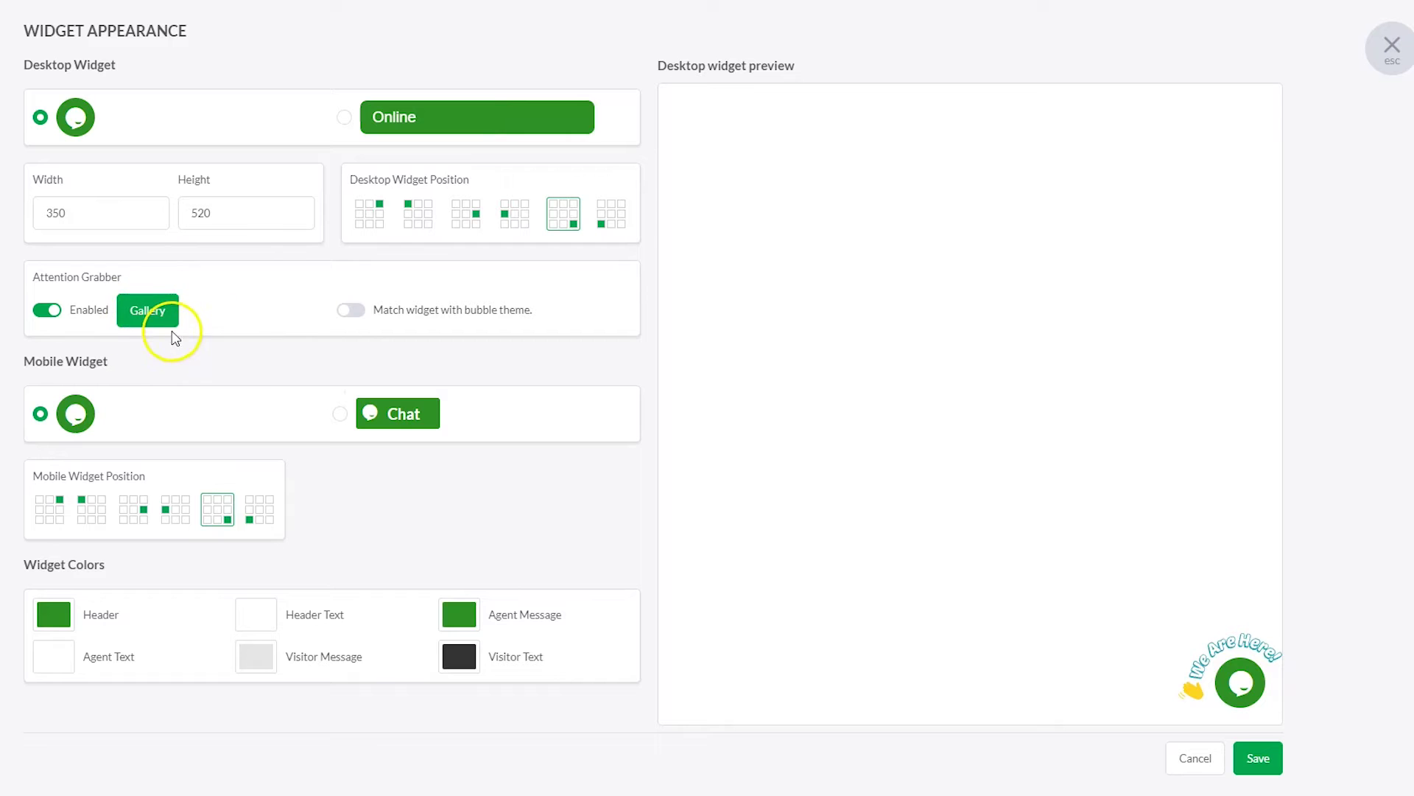
click(47, 310)
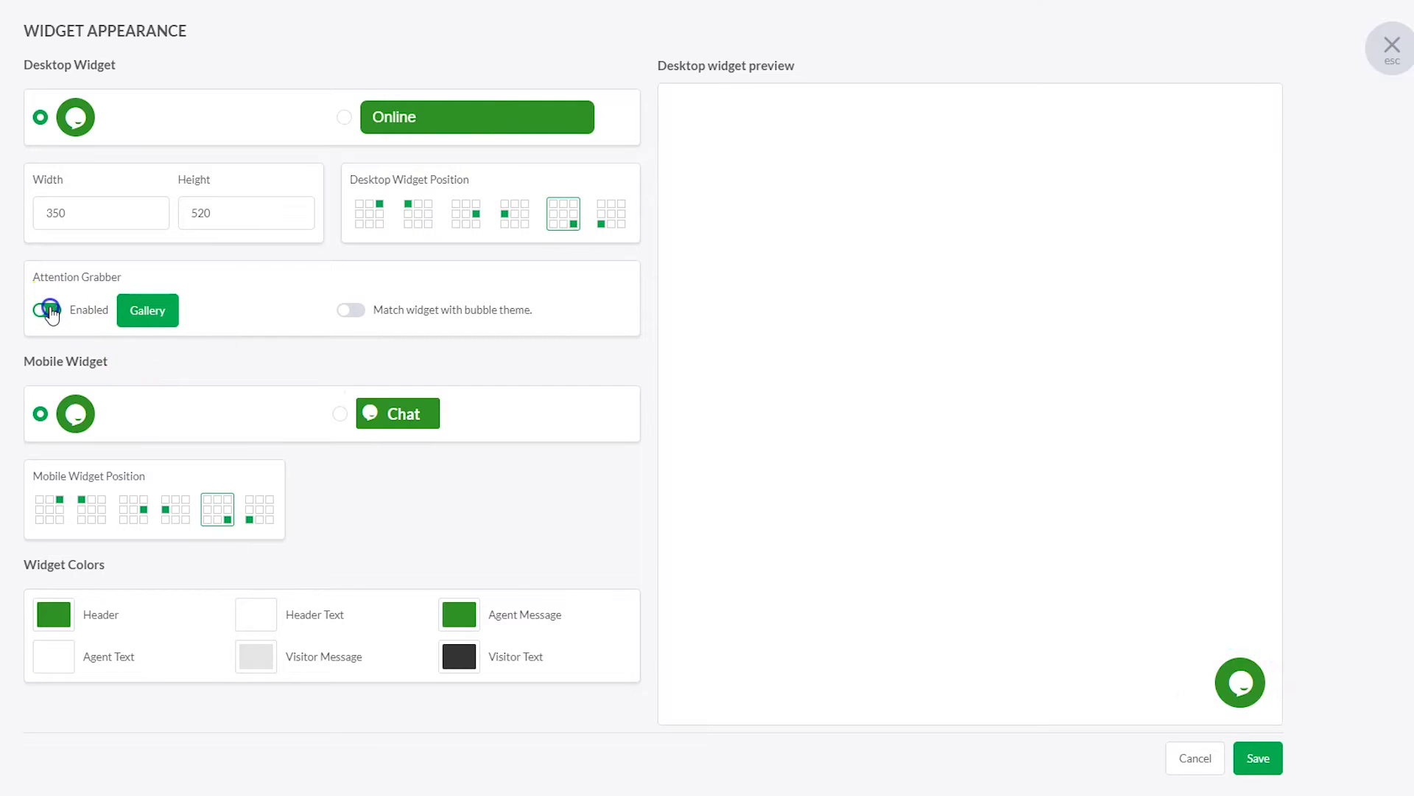
- Set the chat widget's header color to #364ea1
click(45, 623)
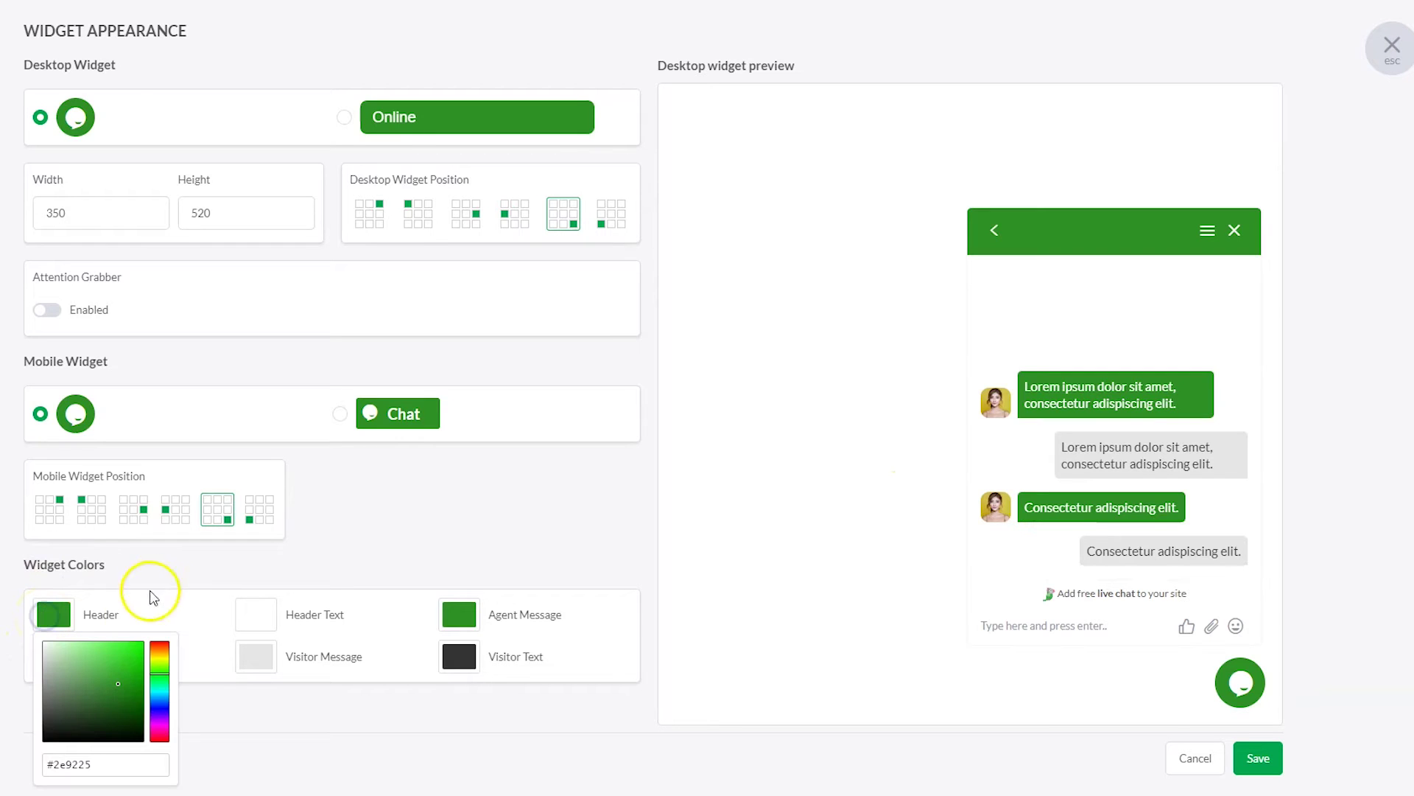
double_click(123, 759)
text(364ea1)
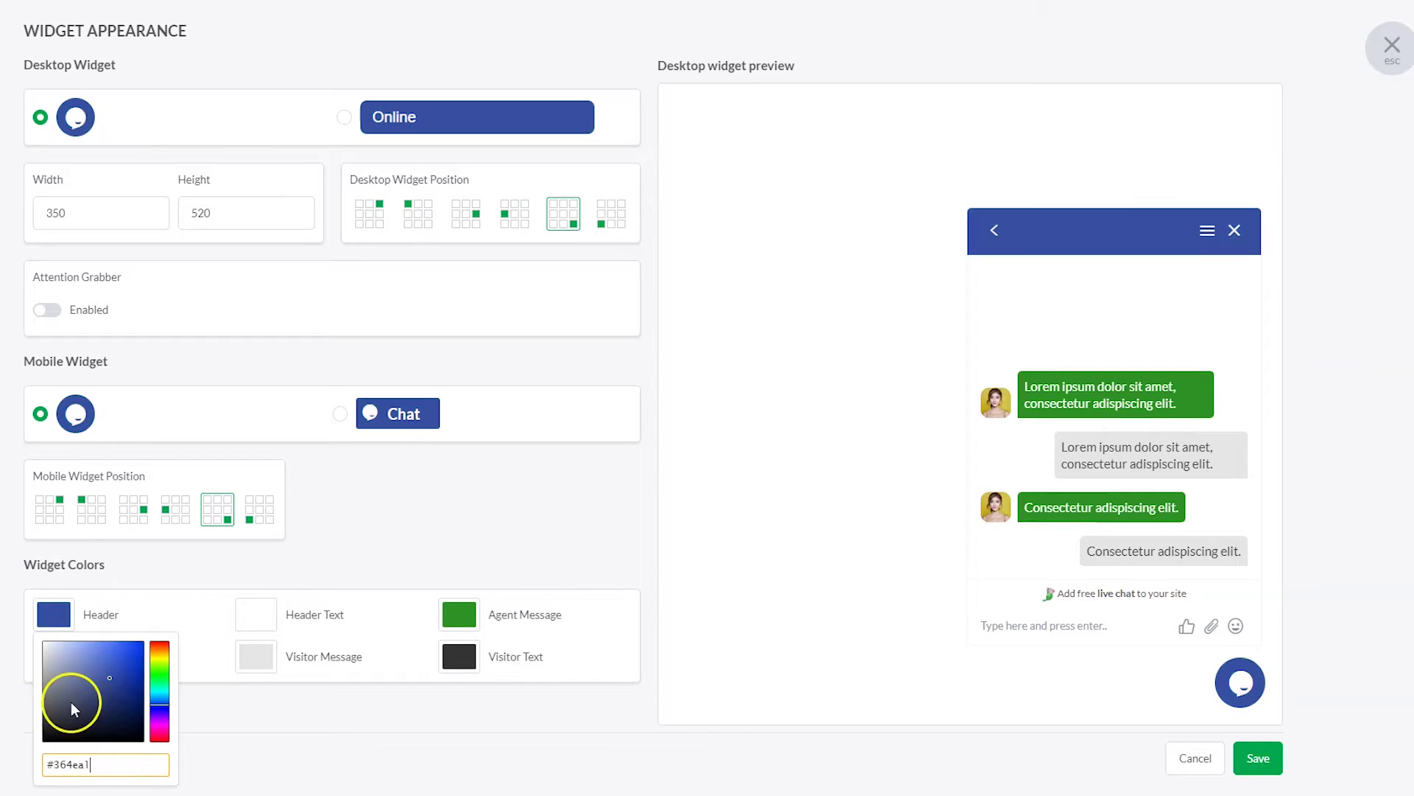
key(Return)
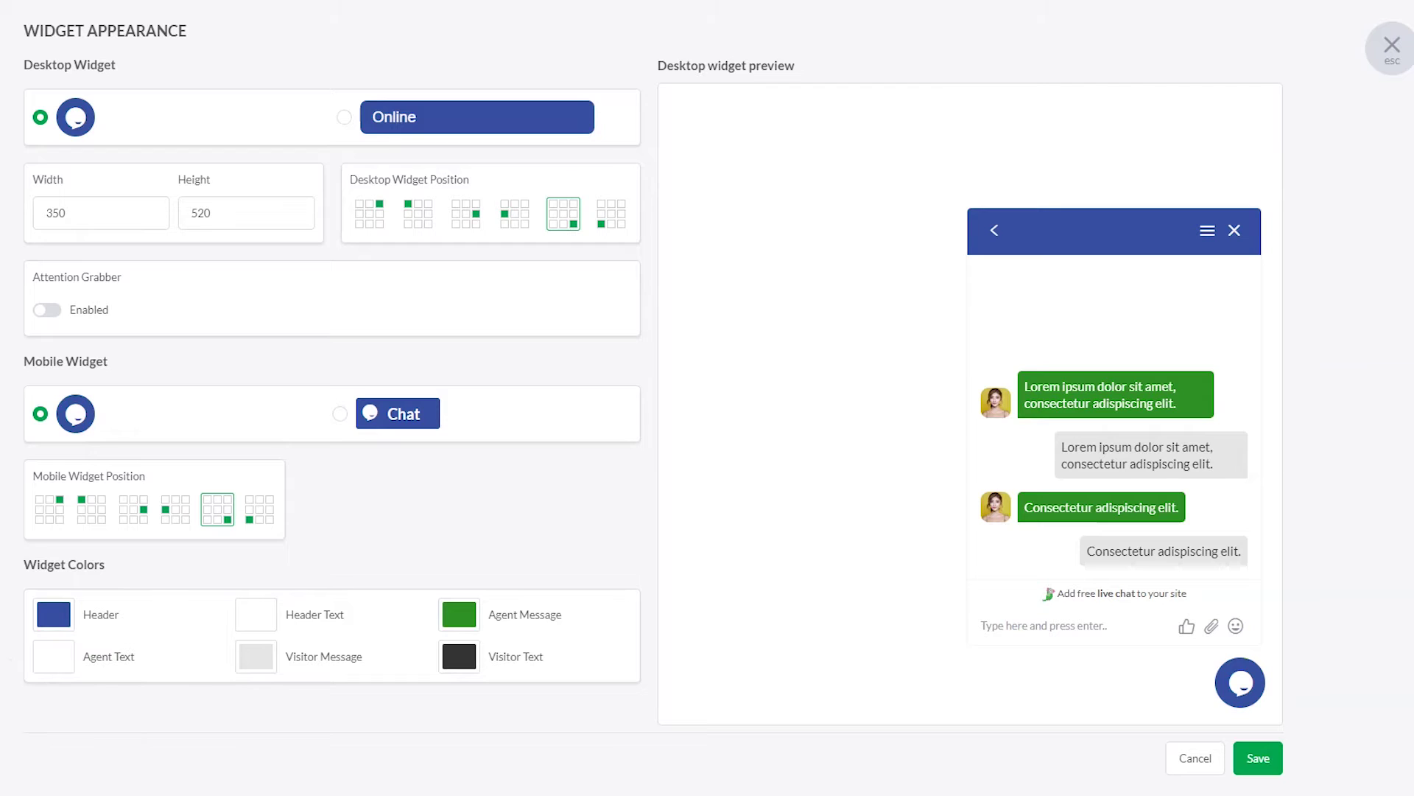
- Set the agent message color to #7b2b81 and save the widget appearance
click(459, 612)
double_click(518, 759)
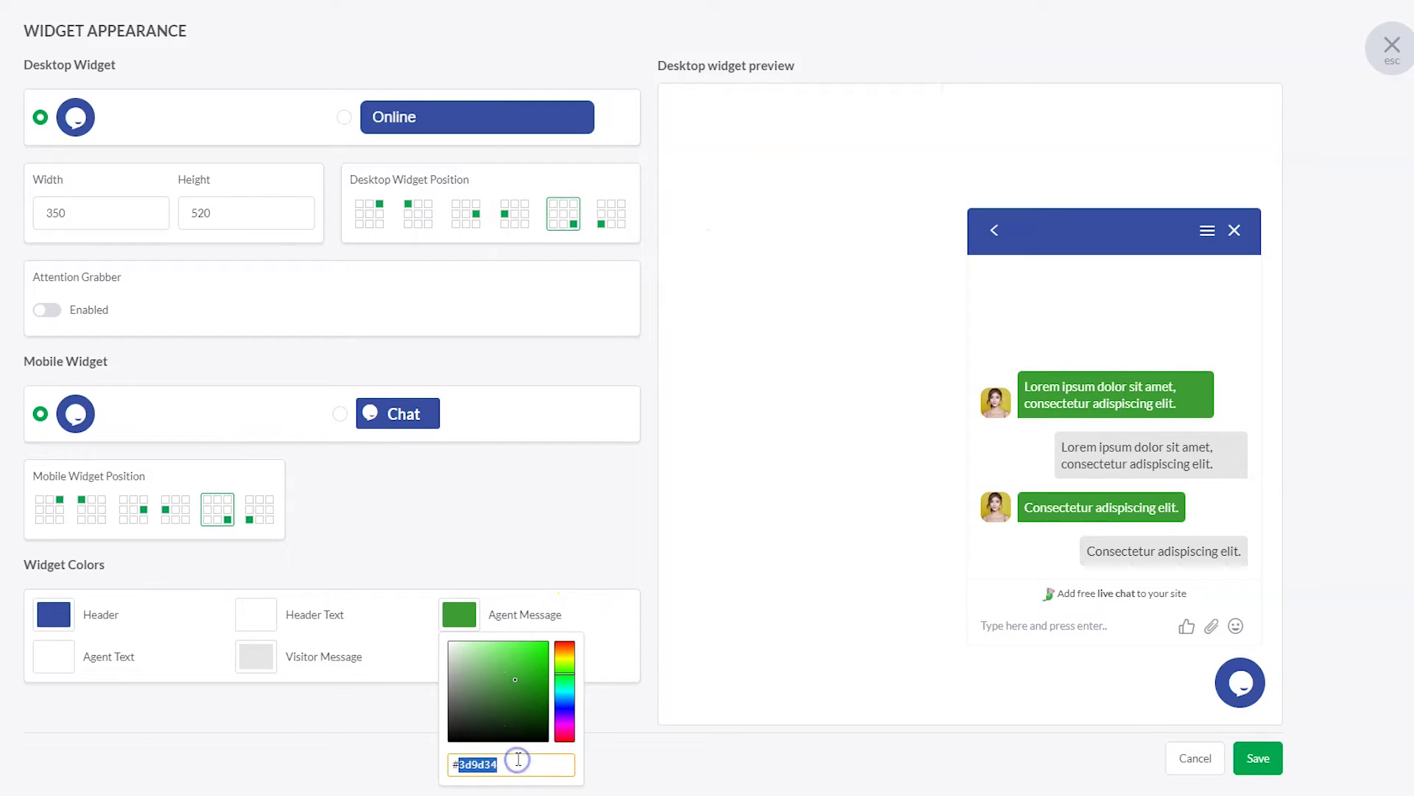
text(7b2b81)
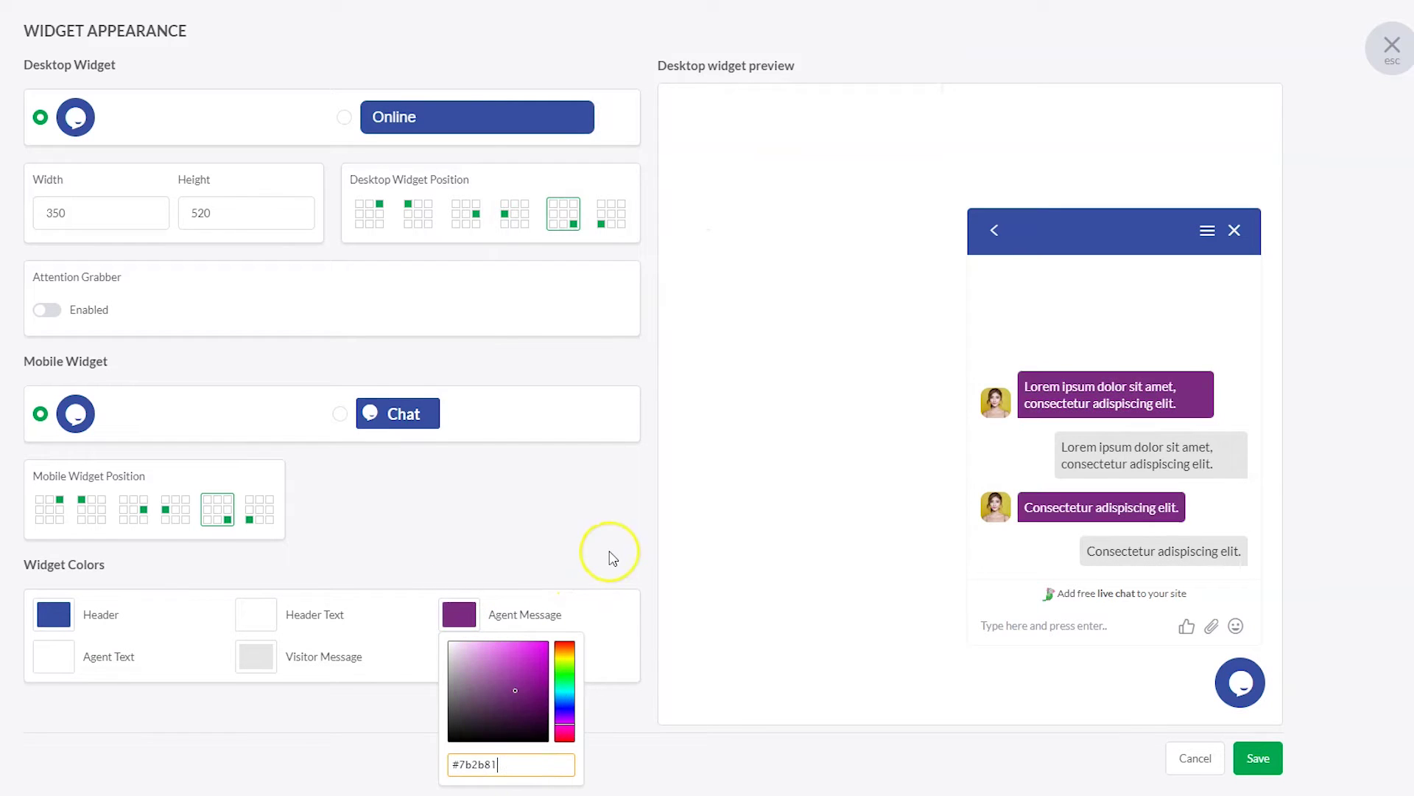
click(1280, 776)
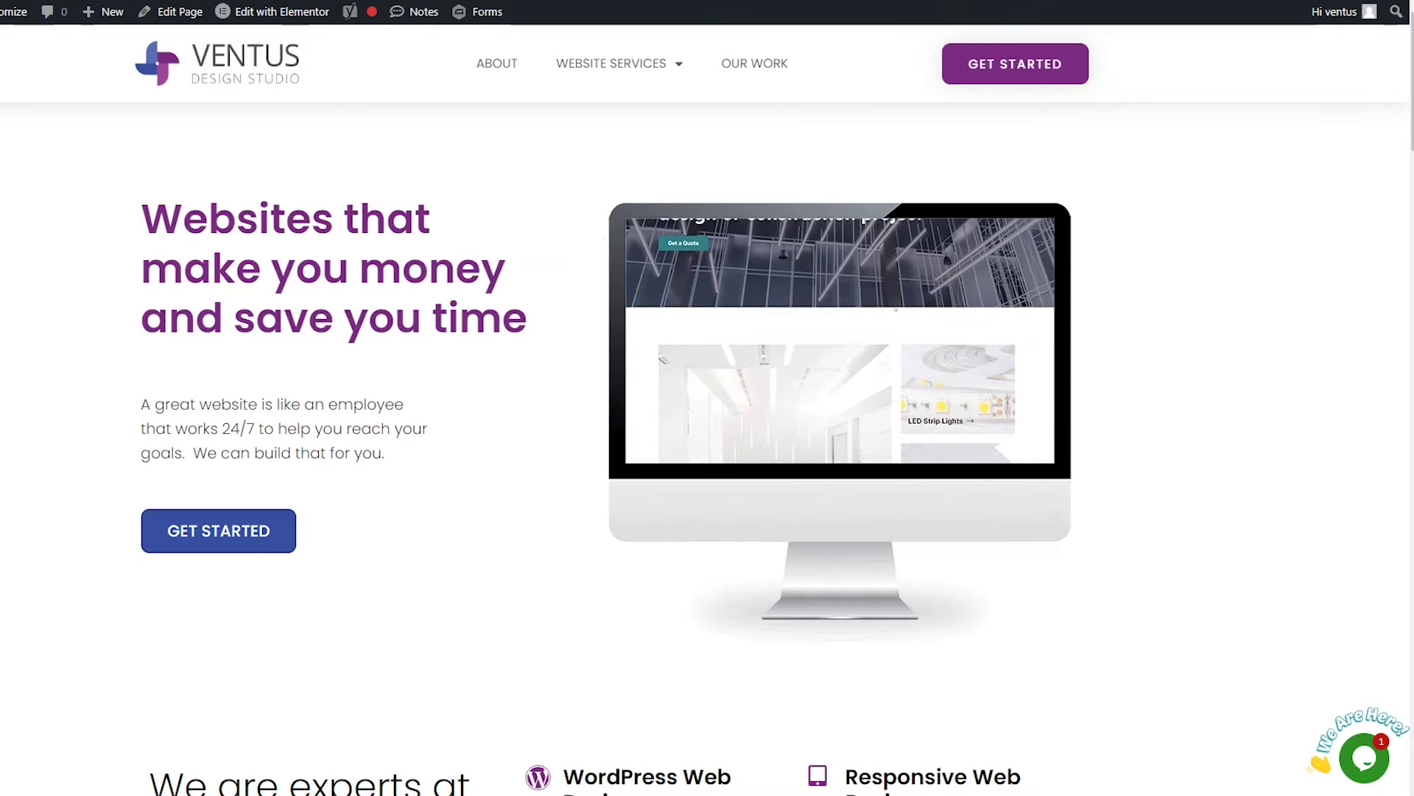
- Open and close the live chat widget on the website to check its colors, and exit the widget appearance settings
click(1365, 758)
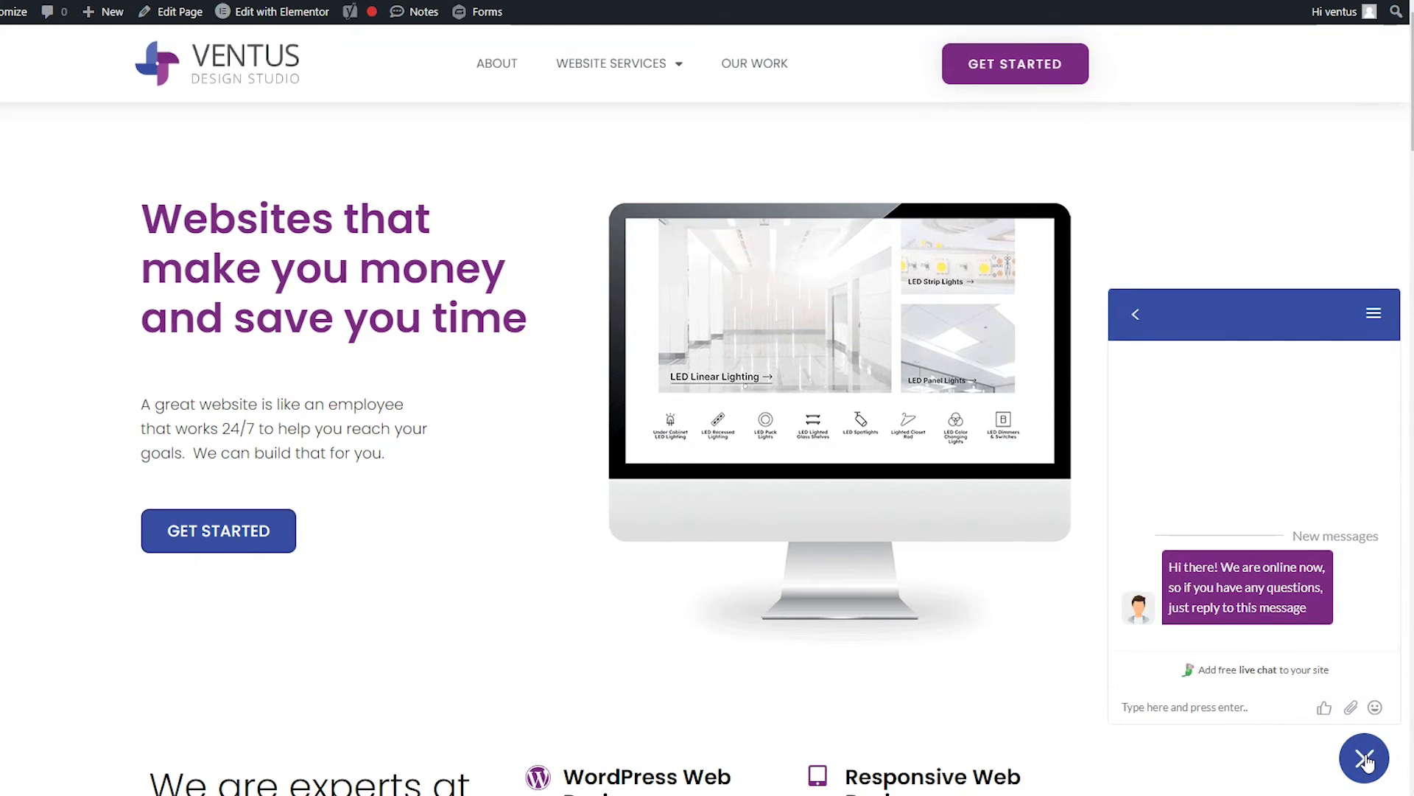
click(1365, 759)
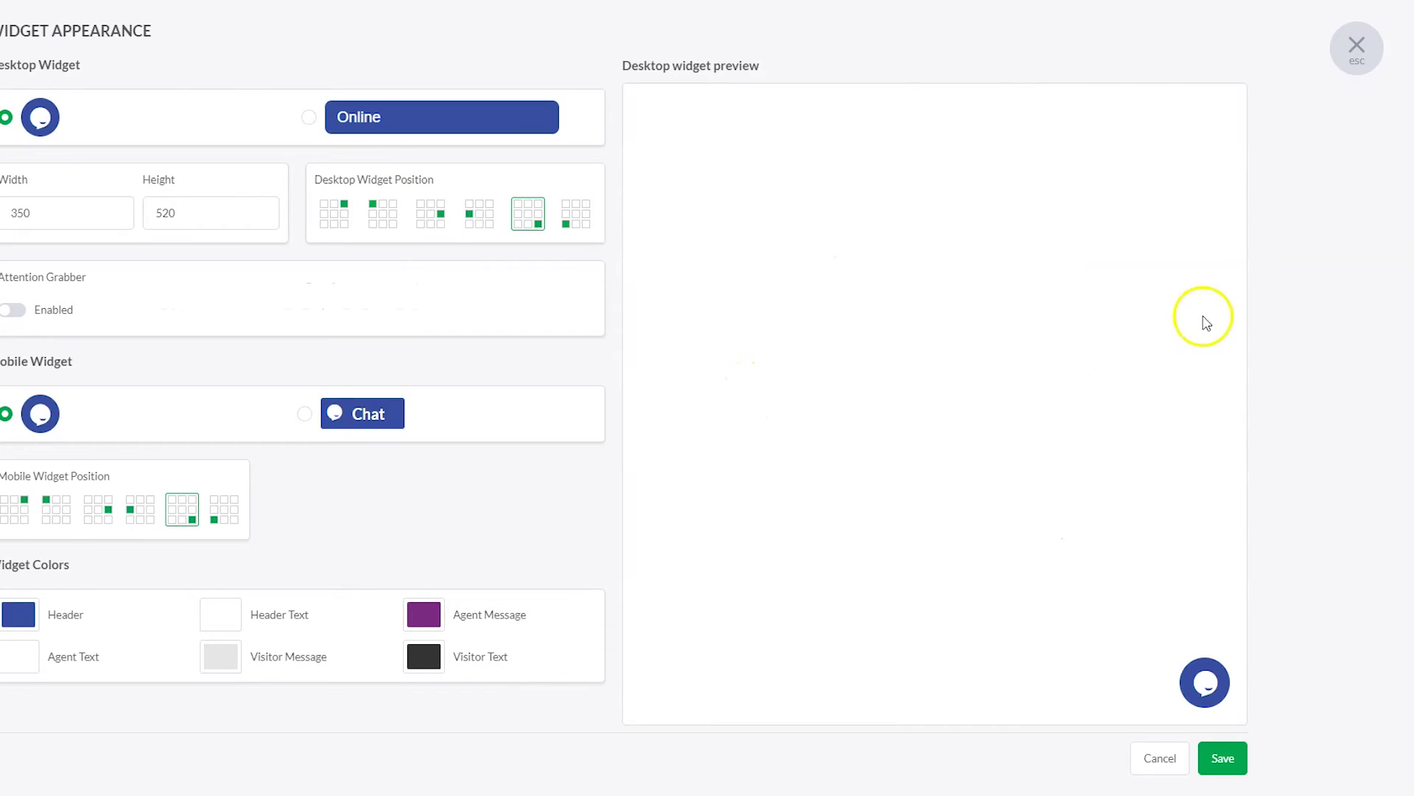
click(1357, 47)
click(1043, 278)
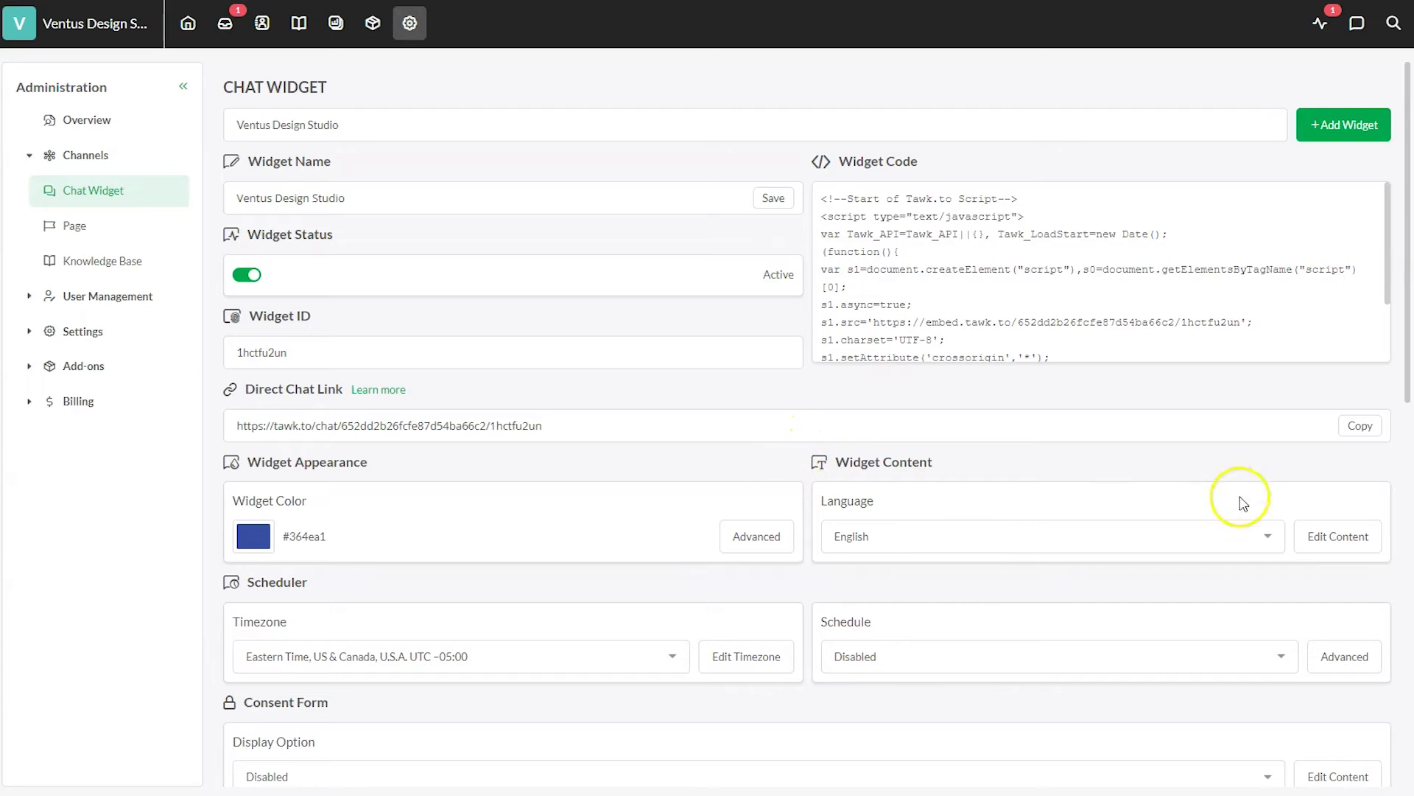
- Disable the Knowledge Base in the chat widget's content settings
click(1341, 552)
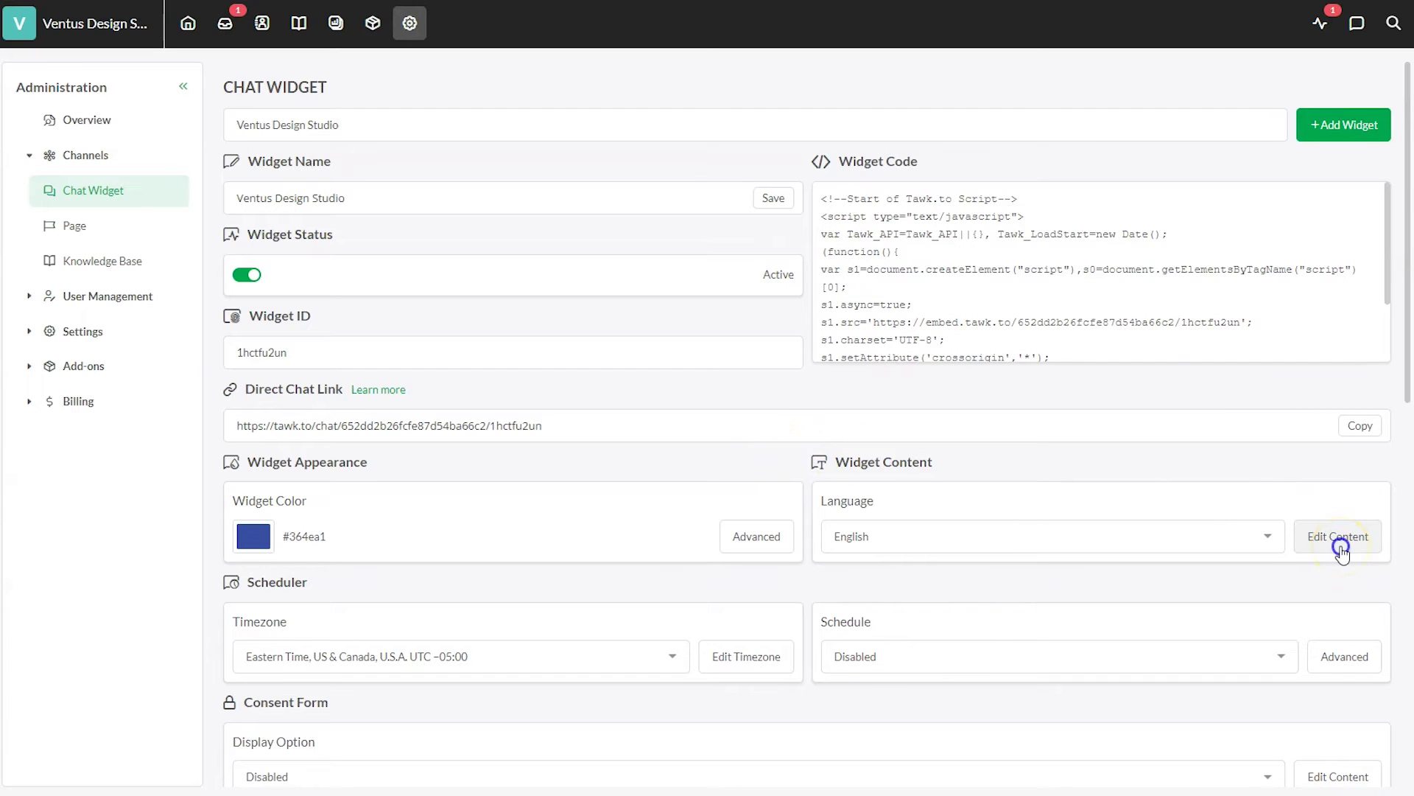
click(16, 200)
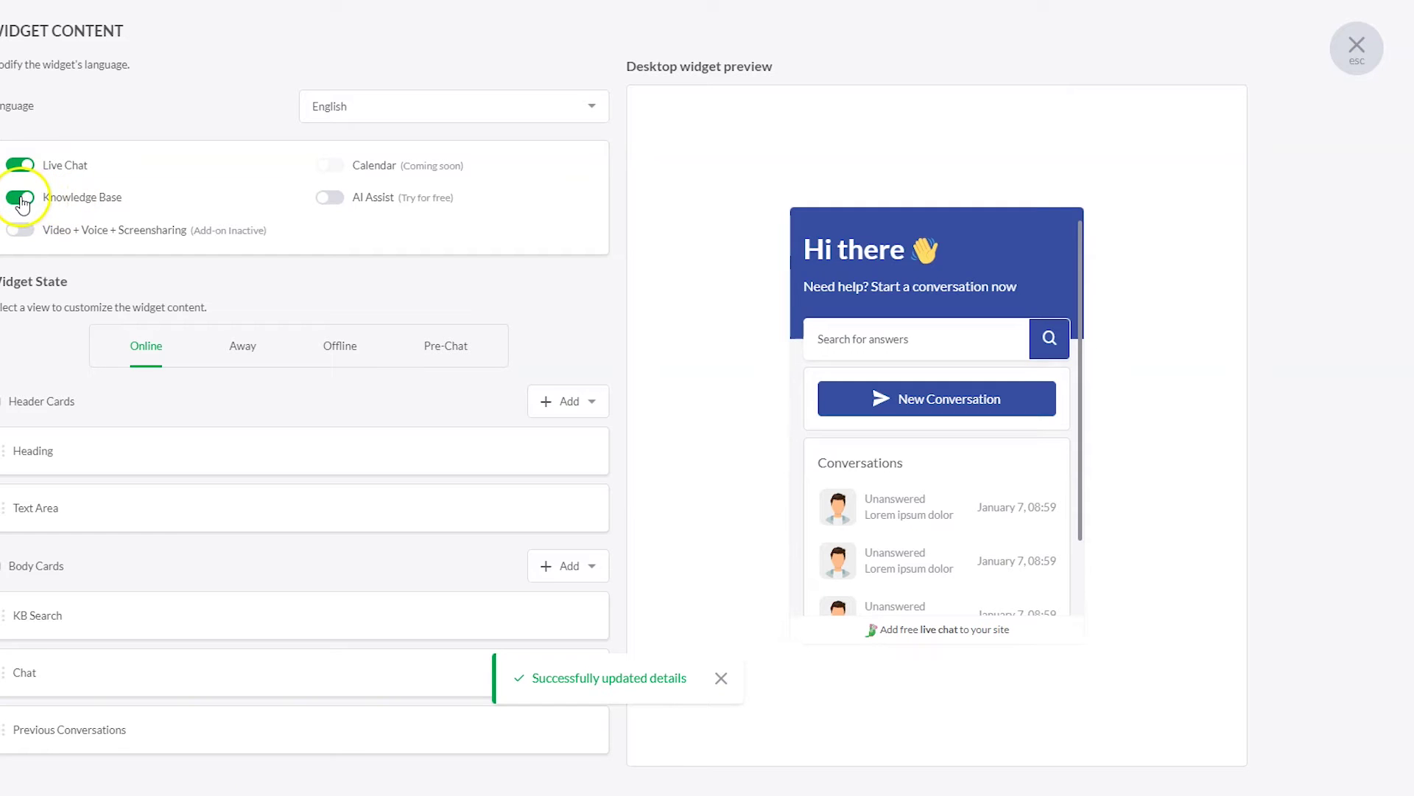
click(20, 197)
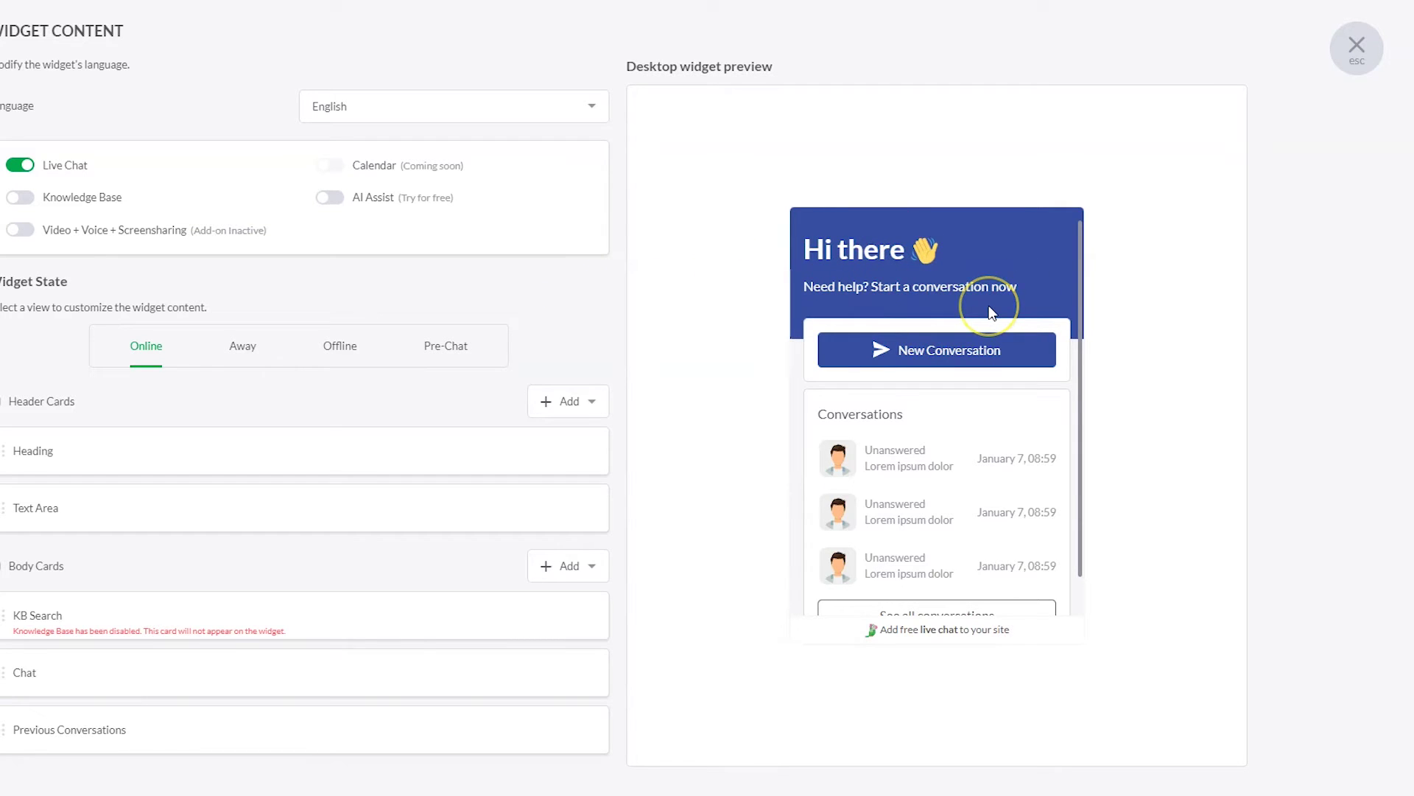
- Review the widget's Away and Offline states in the preview and close the widget content settings
click(252, 352)
click(348, 360)
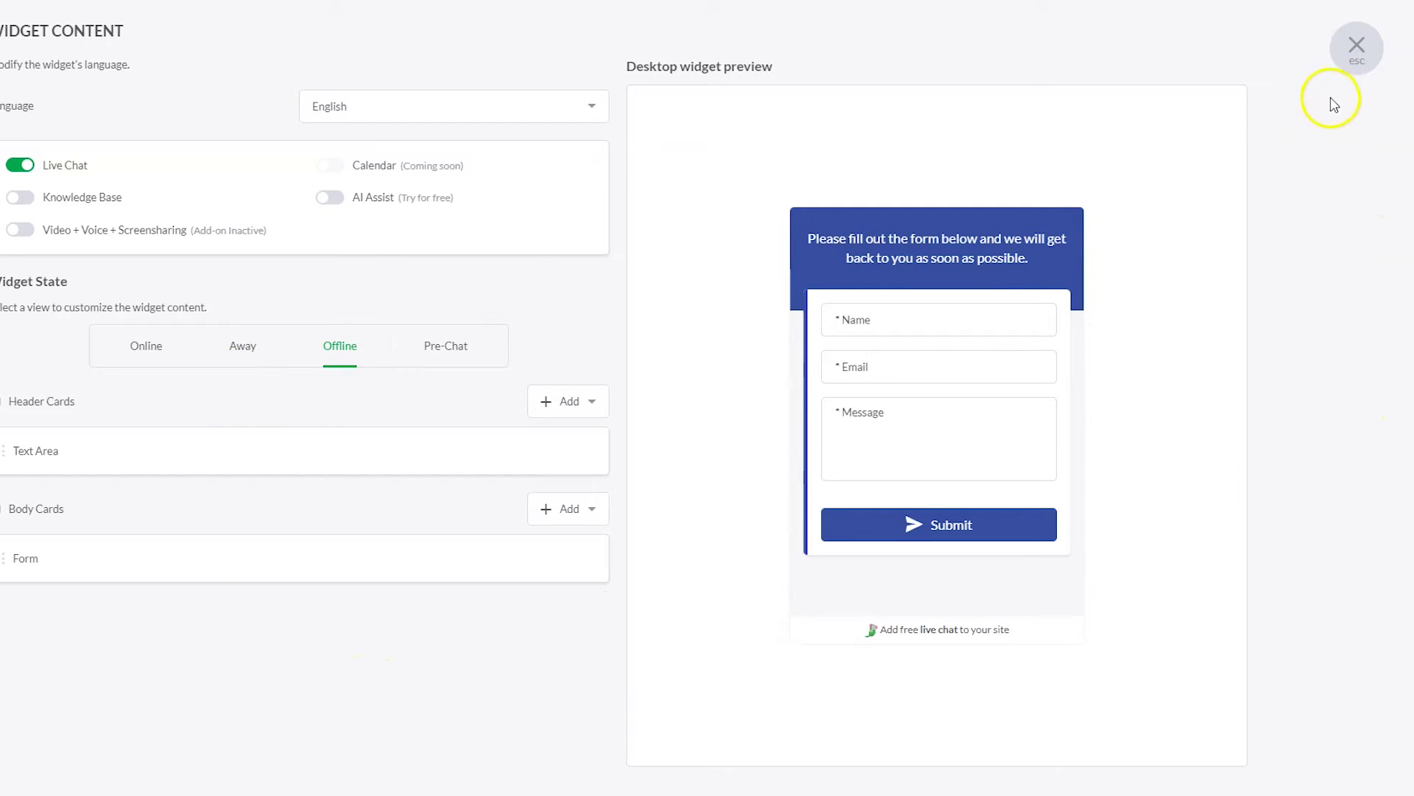
click(1354, 58)
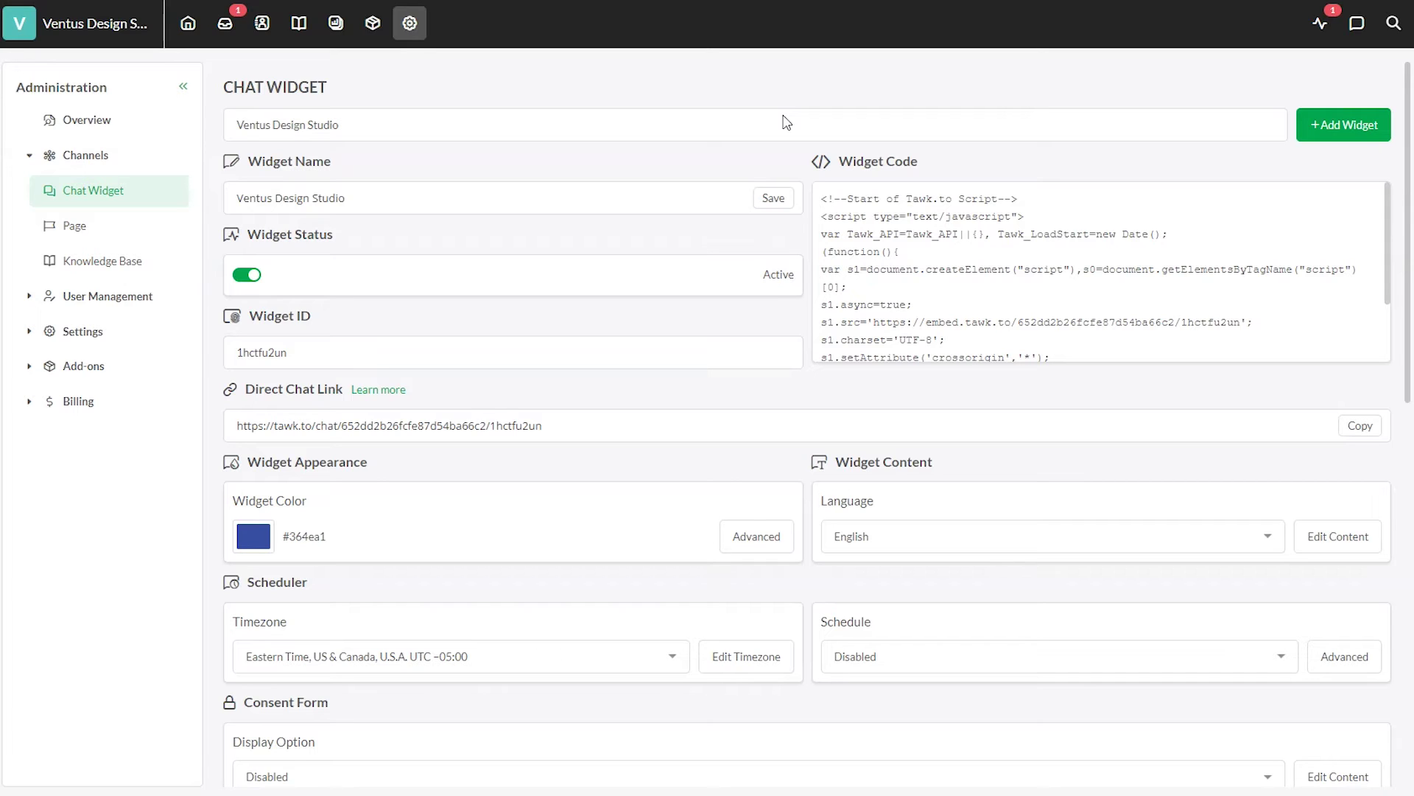
scroll(668, 338, down, 8)
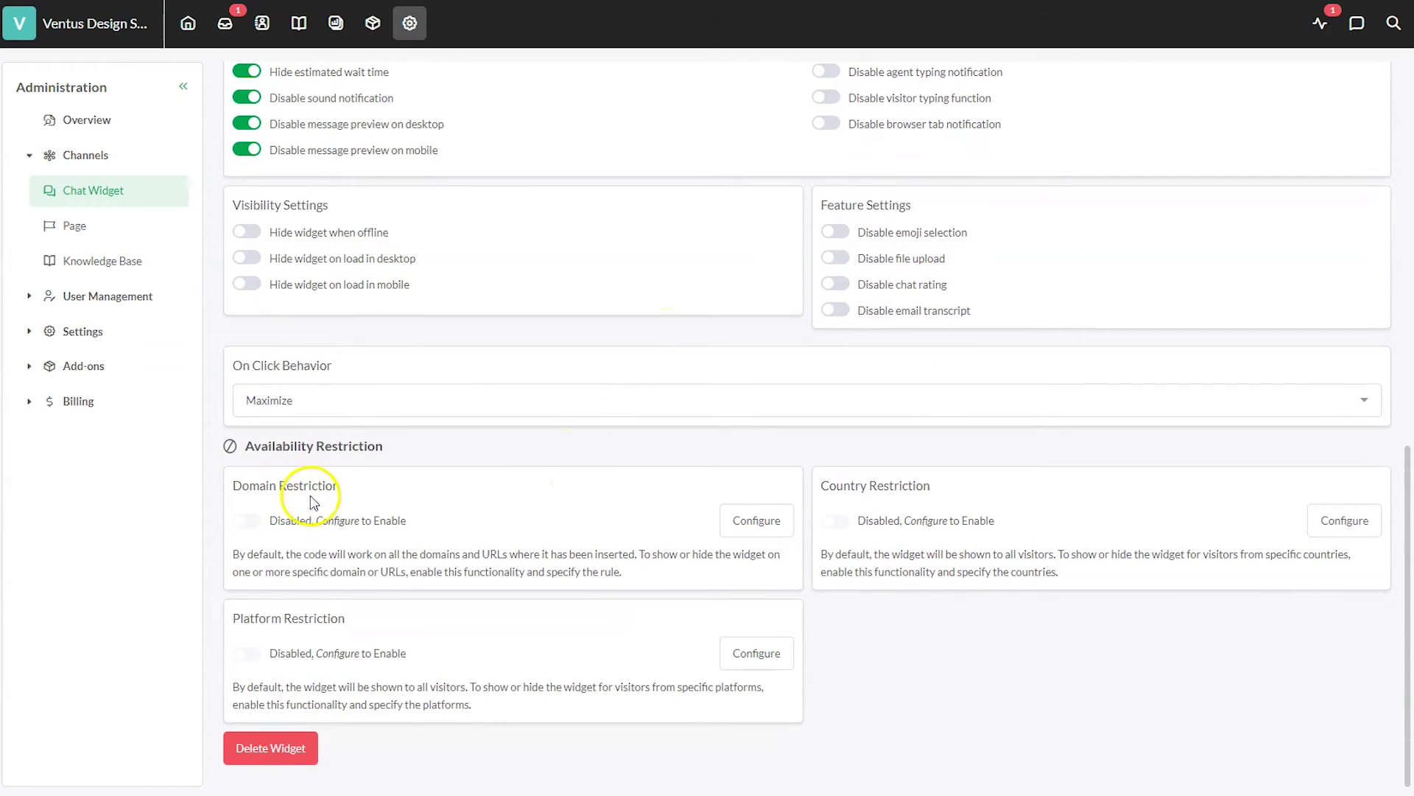
click(738, 523)
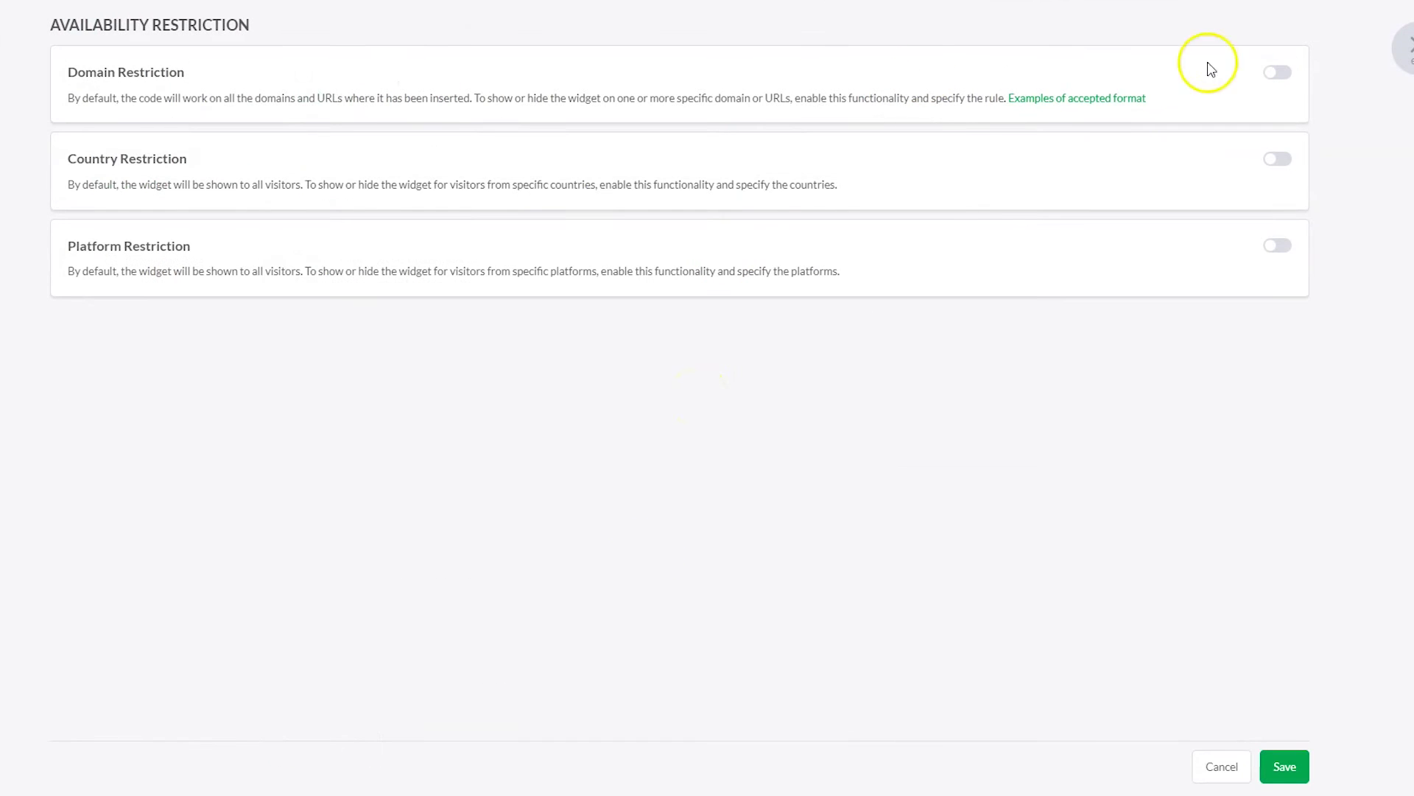
click(1279, 73)
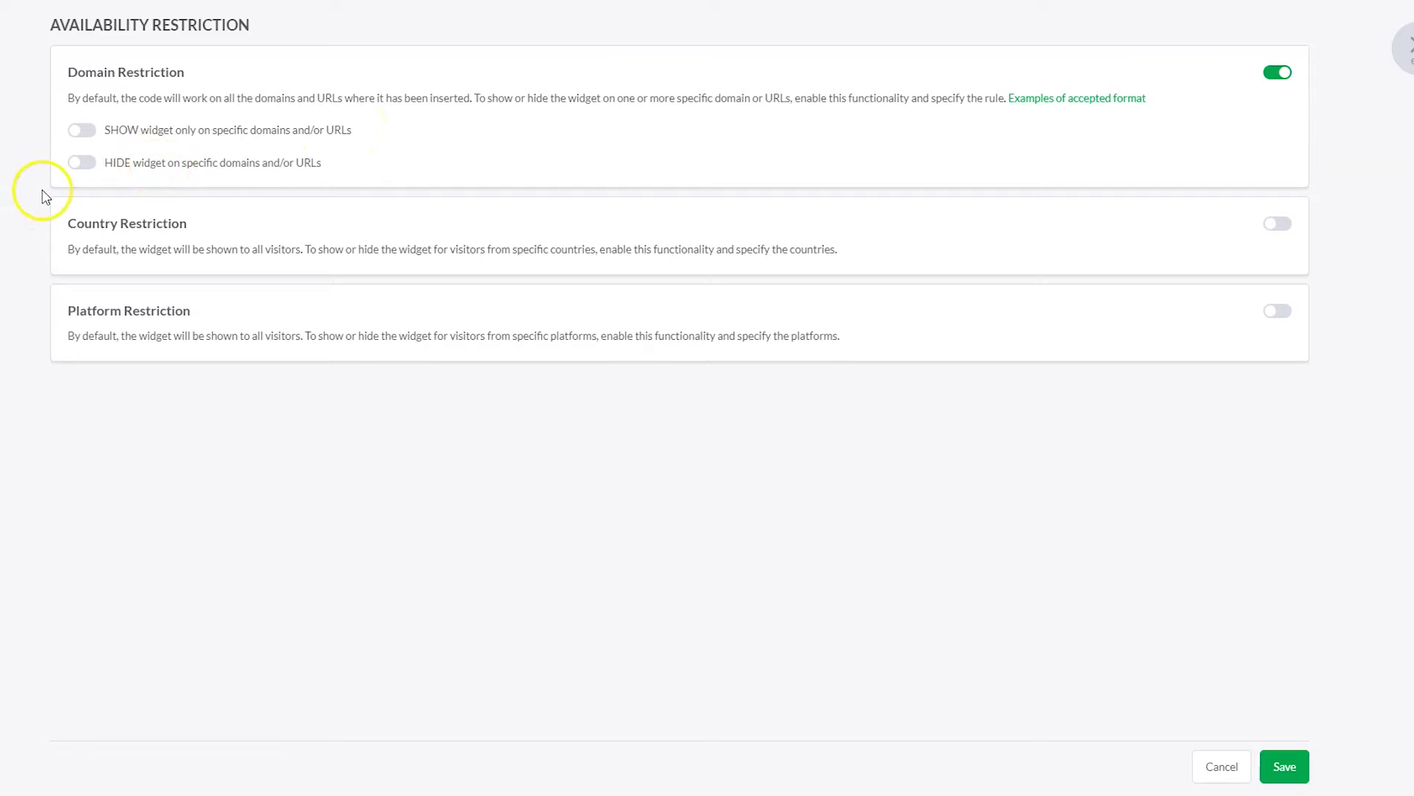
click(80, 164)
click(163, 199)
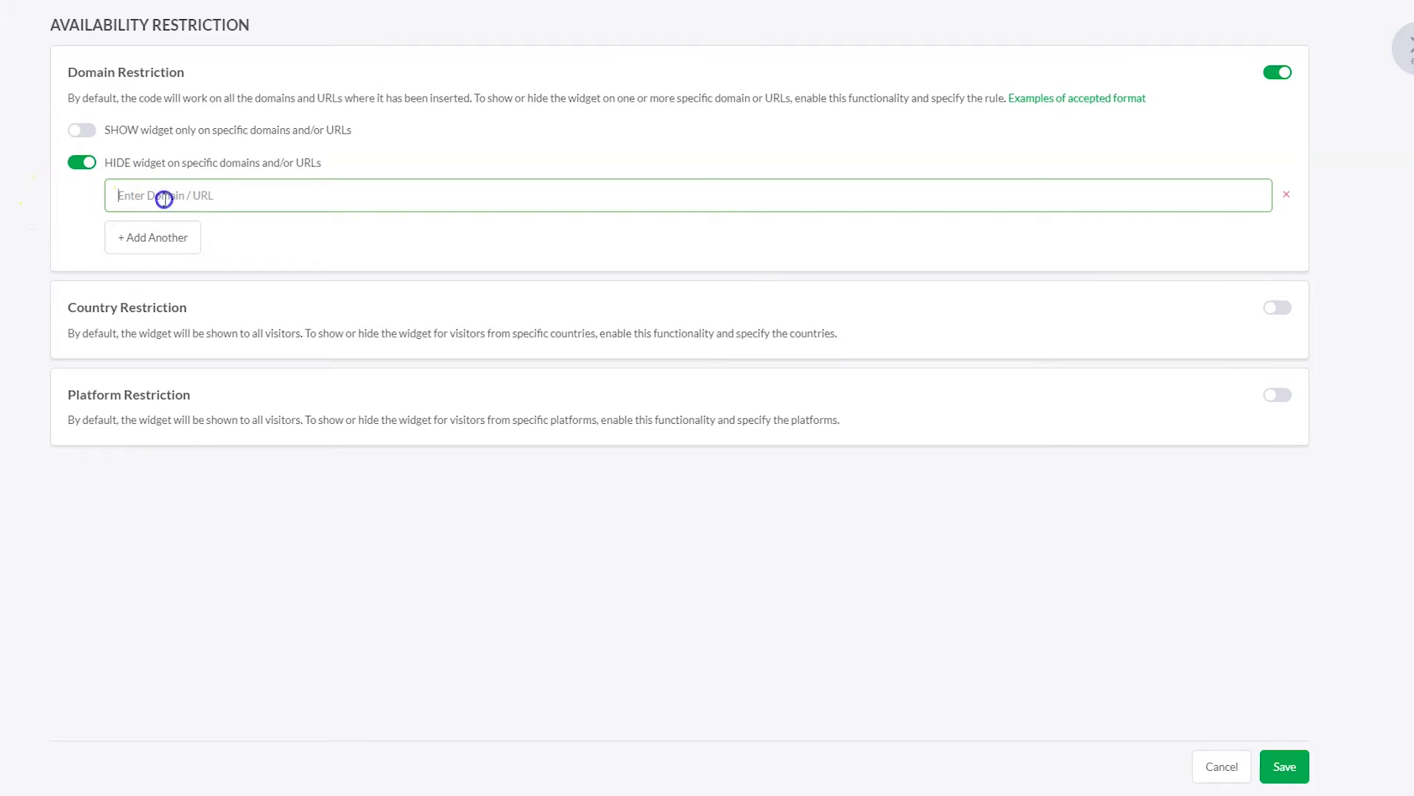
text(https://ventusdesignstudio.com/about/)
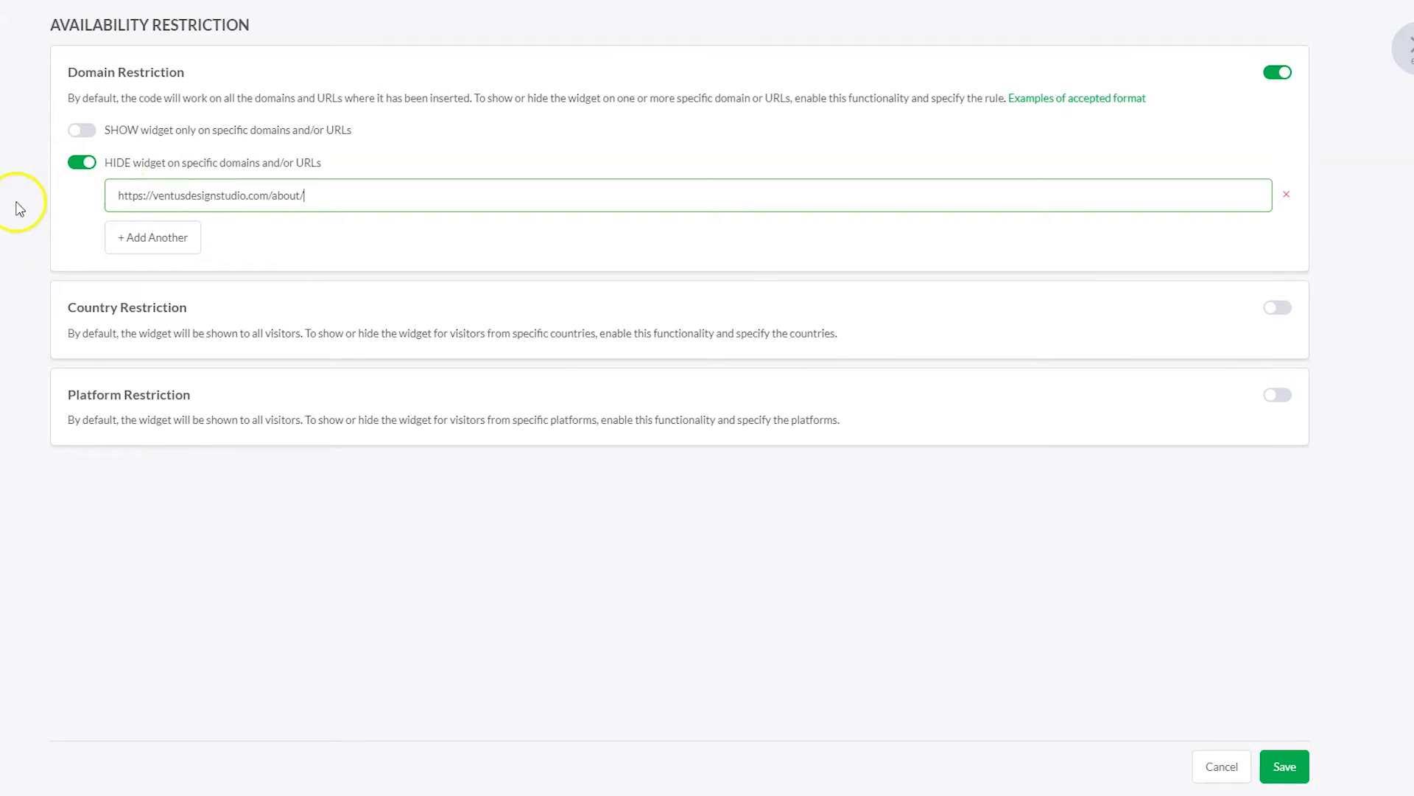
click(1276, 773)
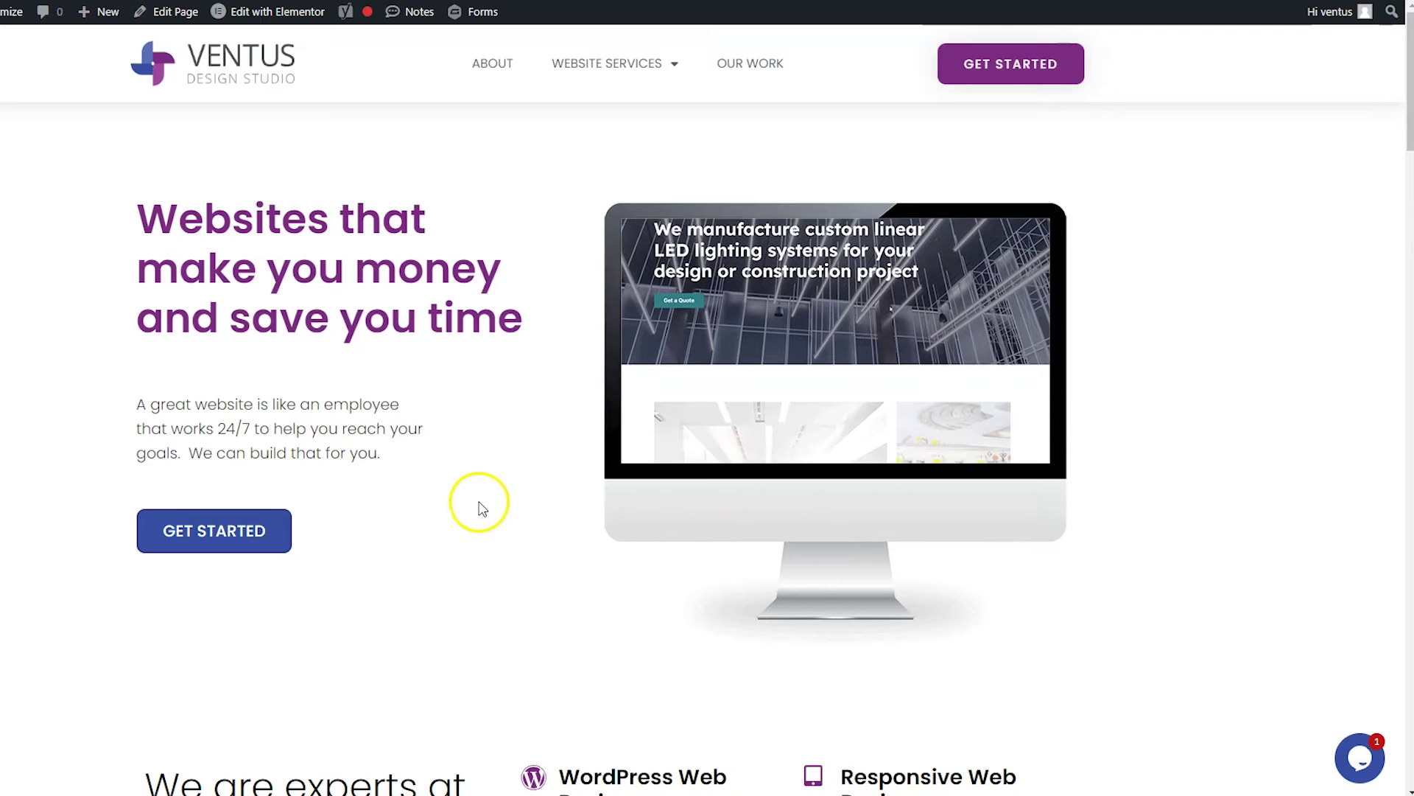
- Check the live chat widget's visibility on the website's About and Our Work pages
click(485, 93)
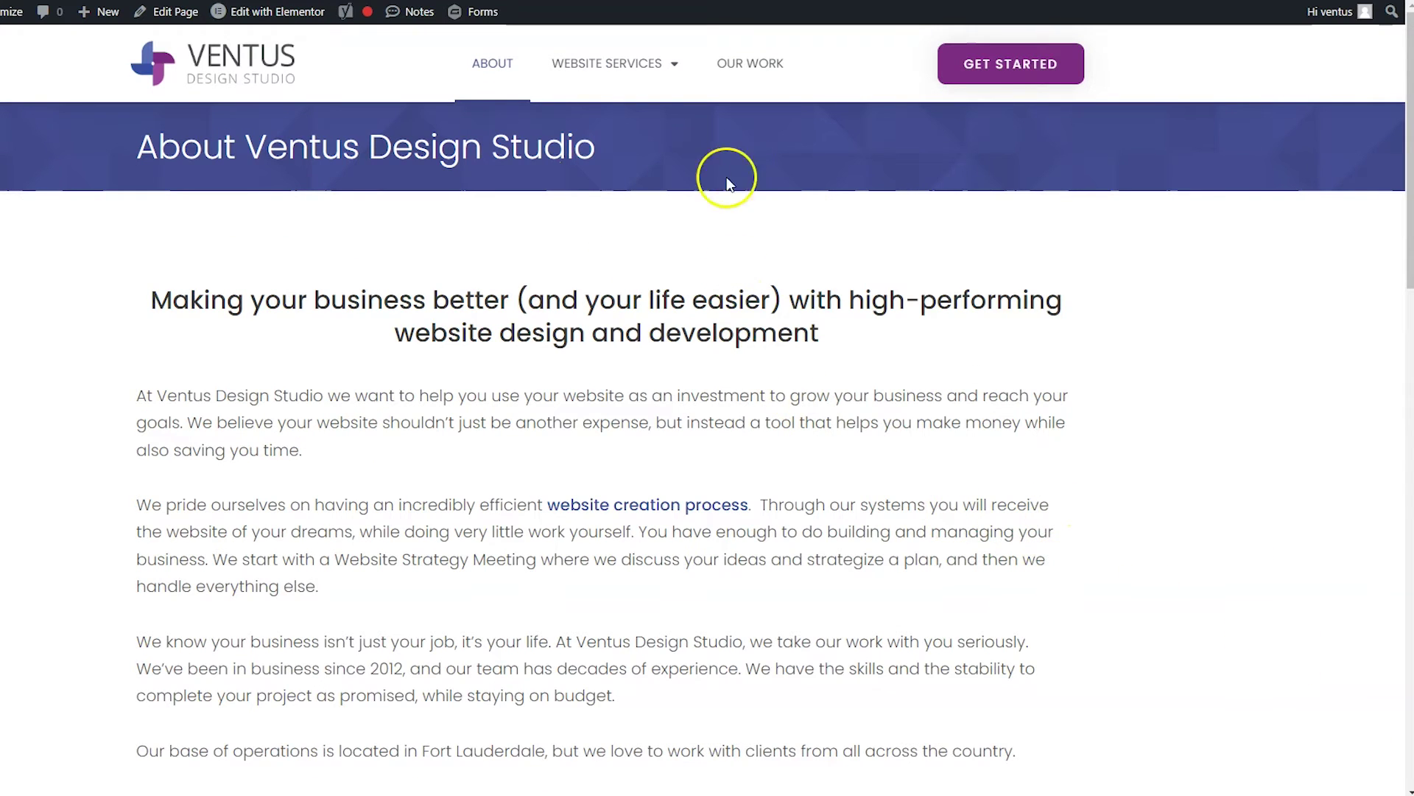
click(752, 81)
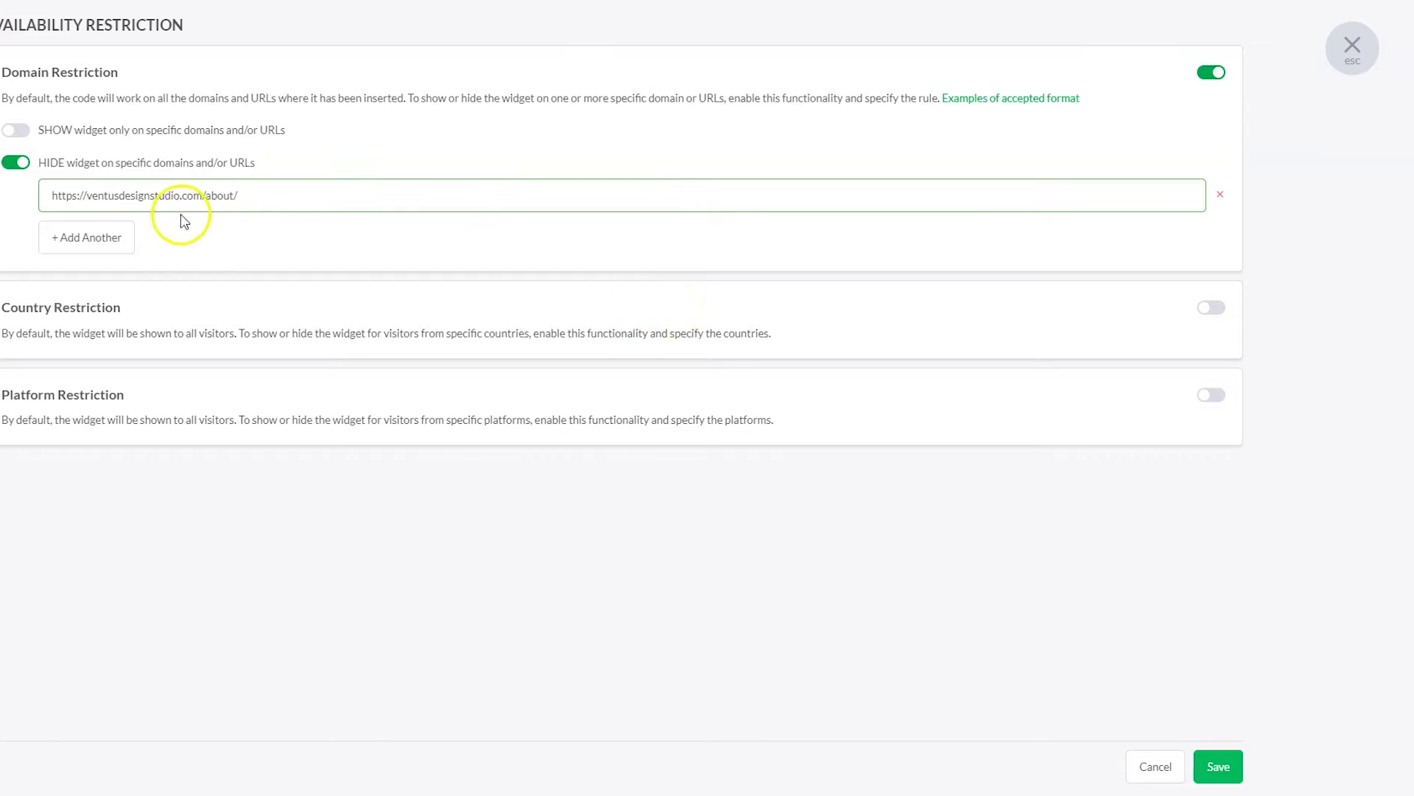
- Turn off hiding the widget on specific domains and URLs, save, and close the availability restriction settings
click(11, 162)
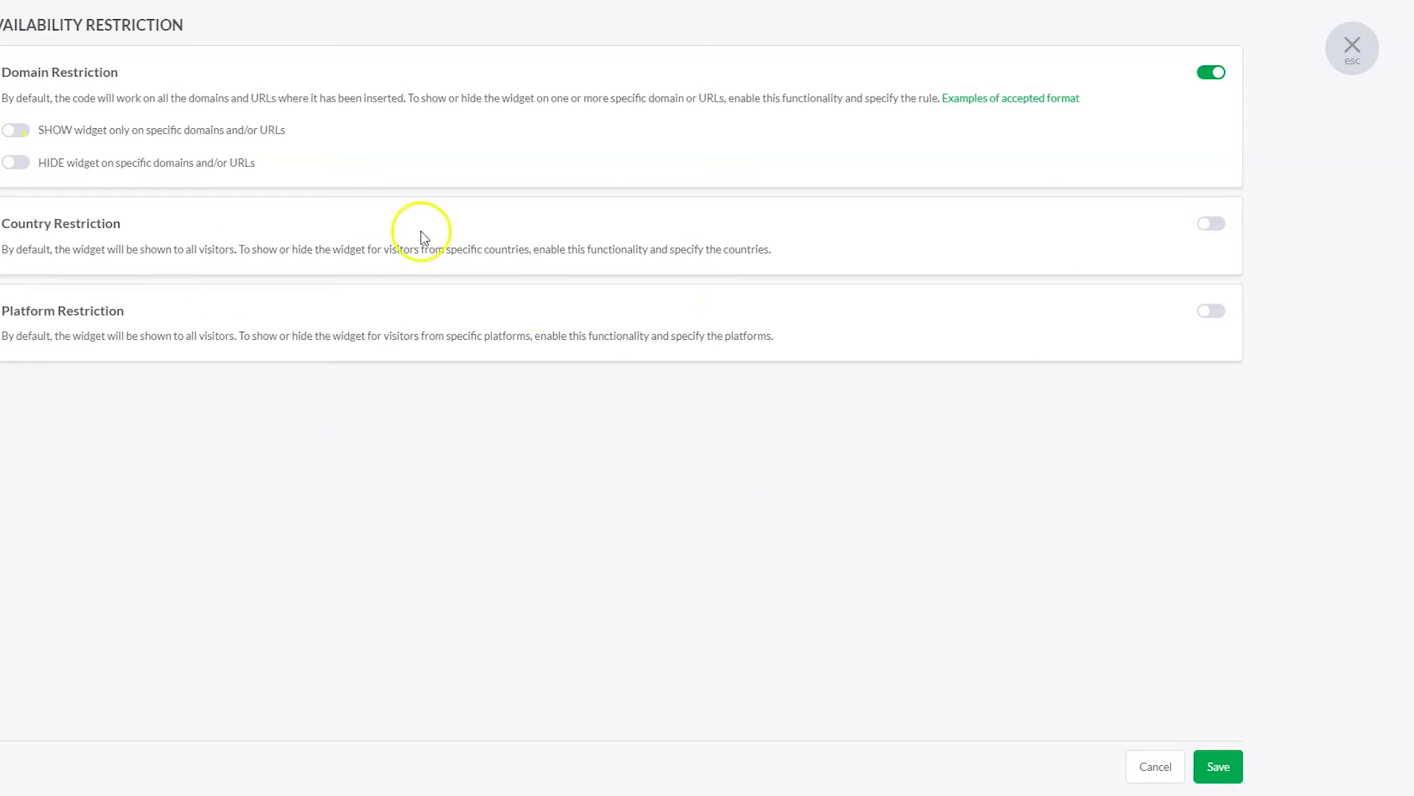
click(1225, 770)
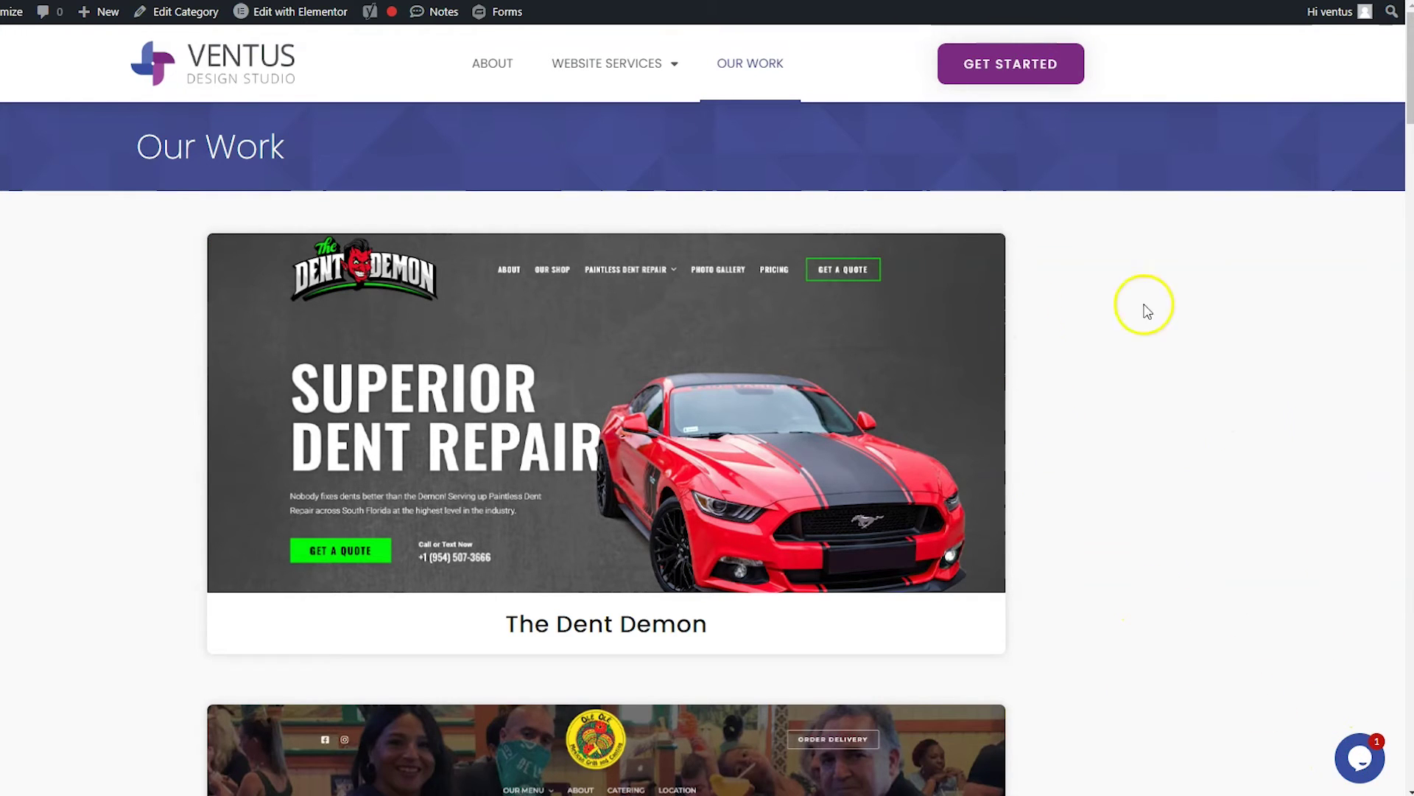
click(1347, 746)
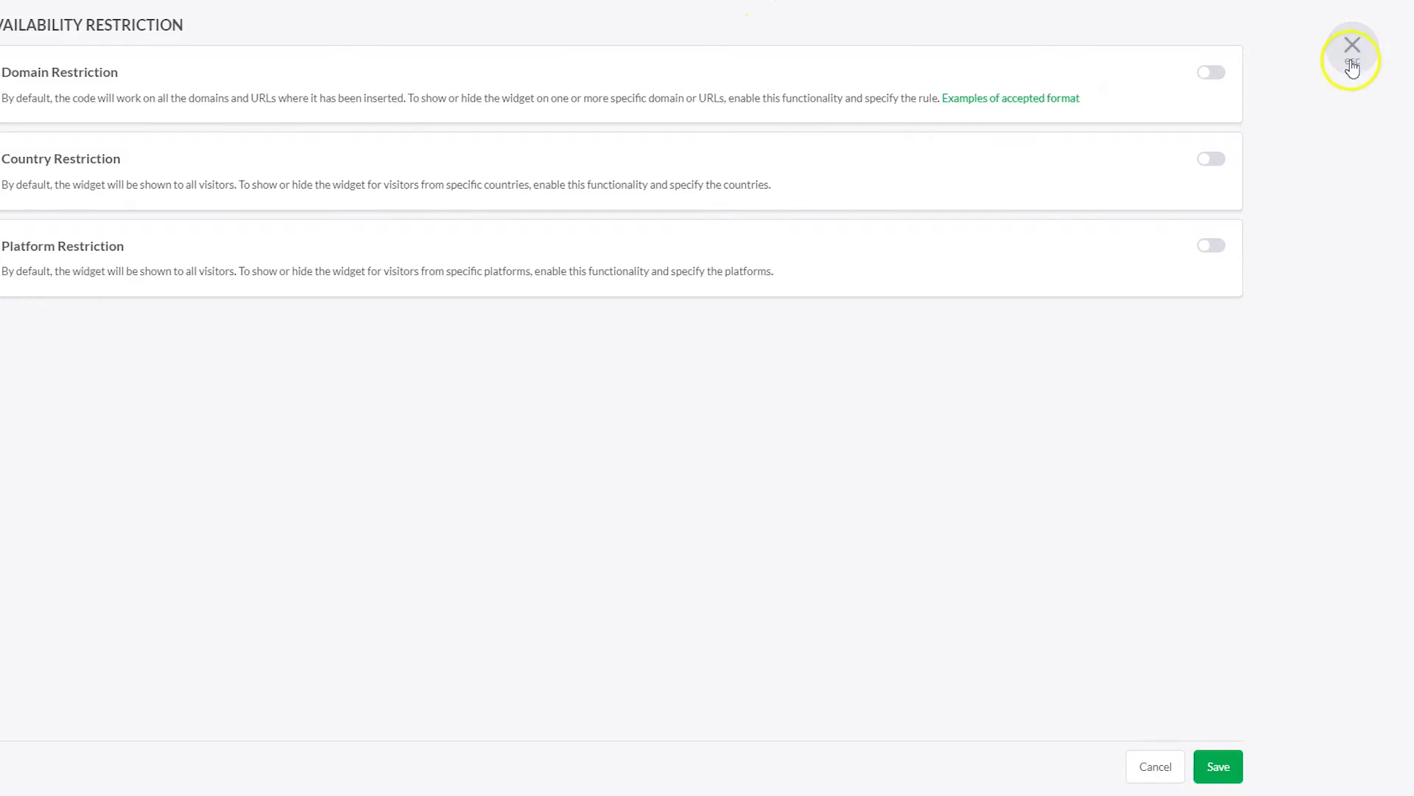
click(1351, 47)
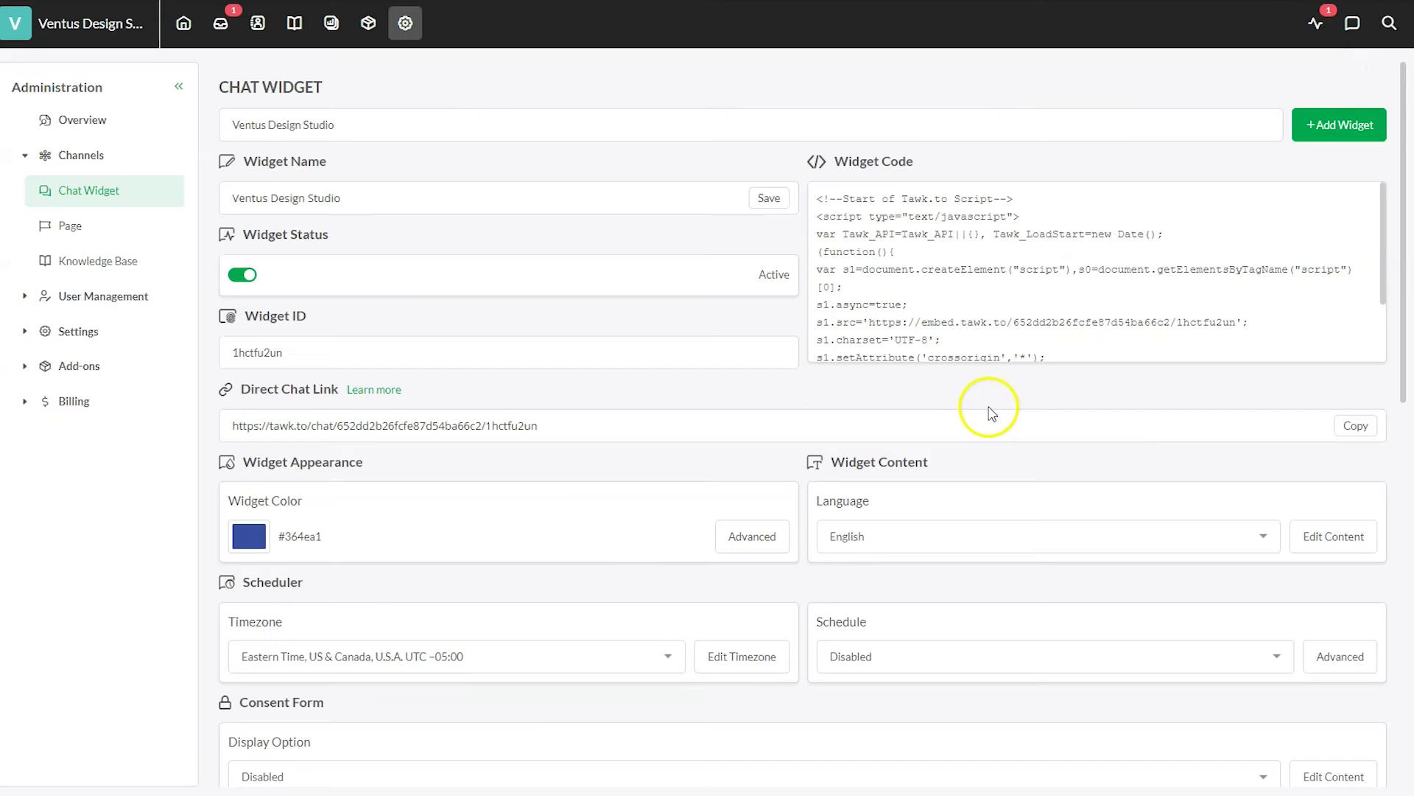
- Open the Welcome message trigger for editing from the property's trigger settings
click(31, 331)
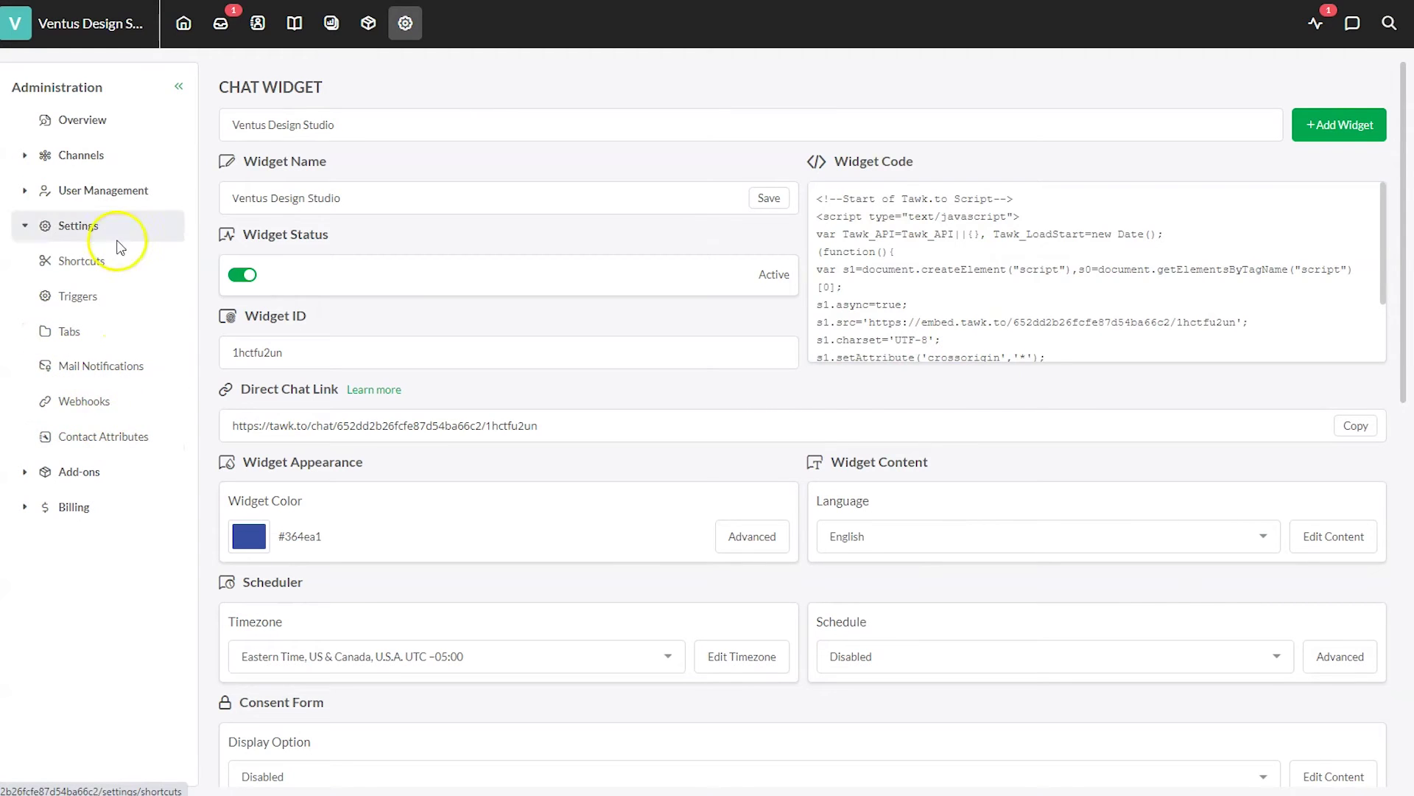
click(134, 298)
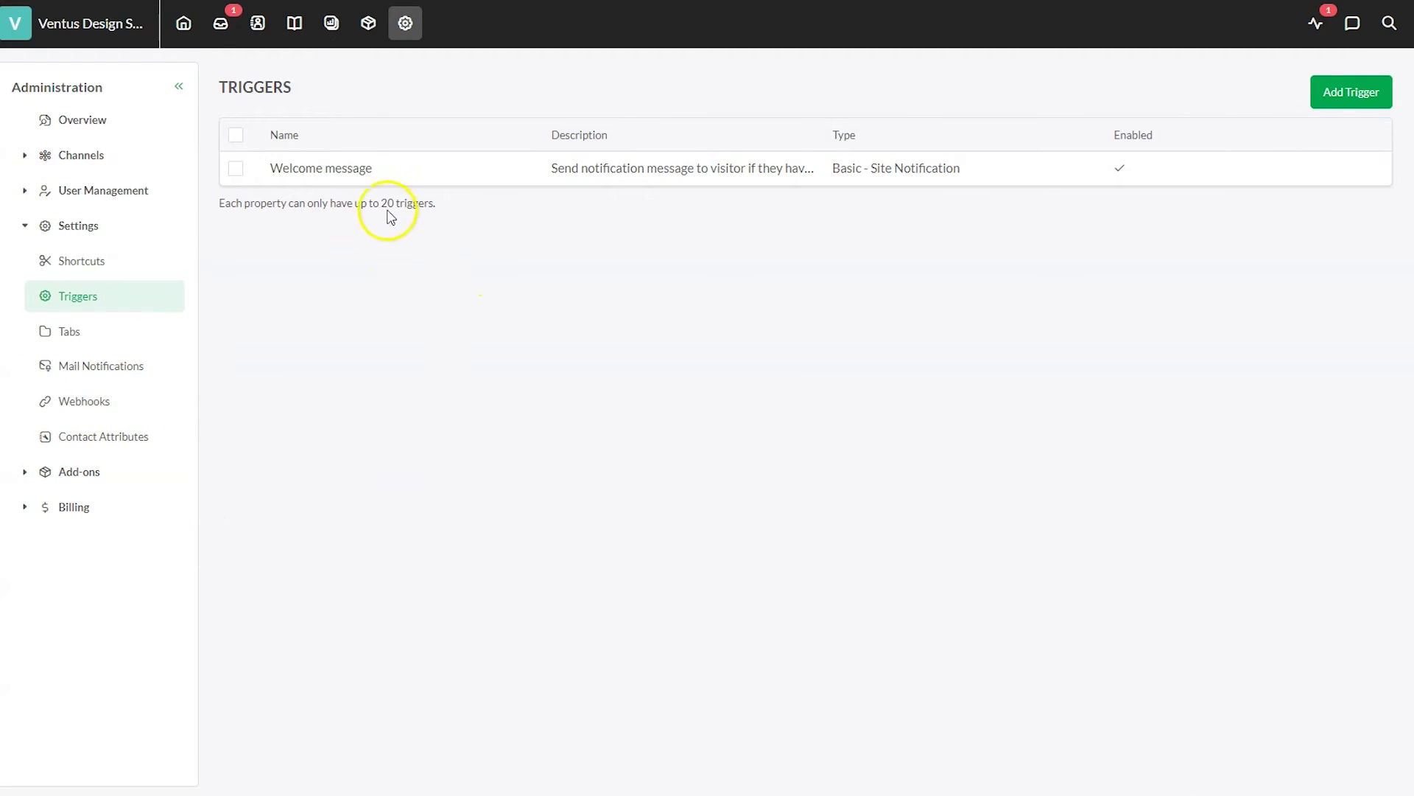
click(377, 175)
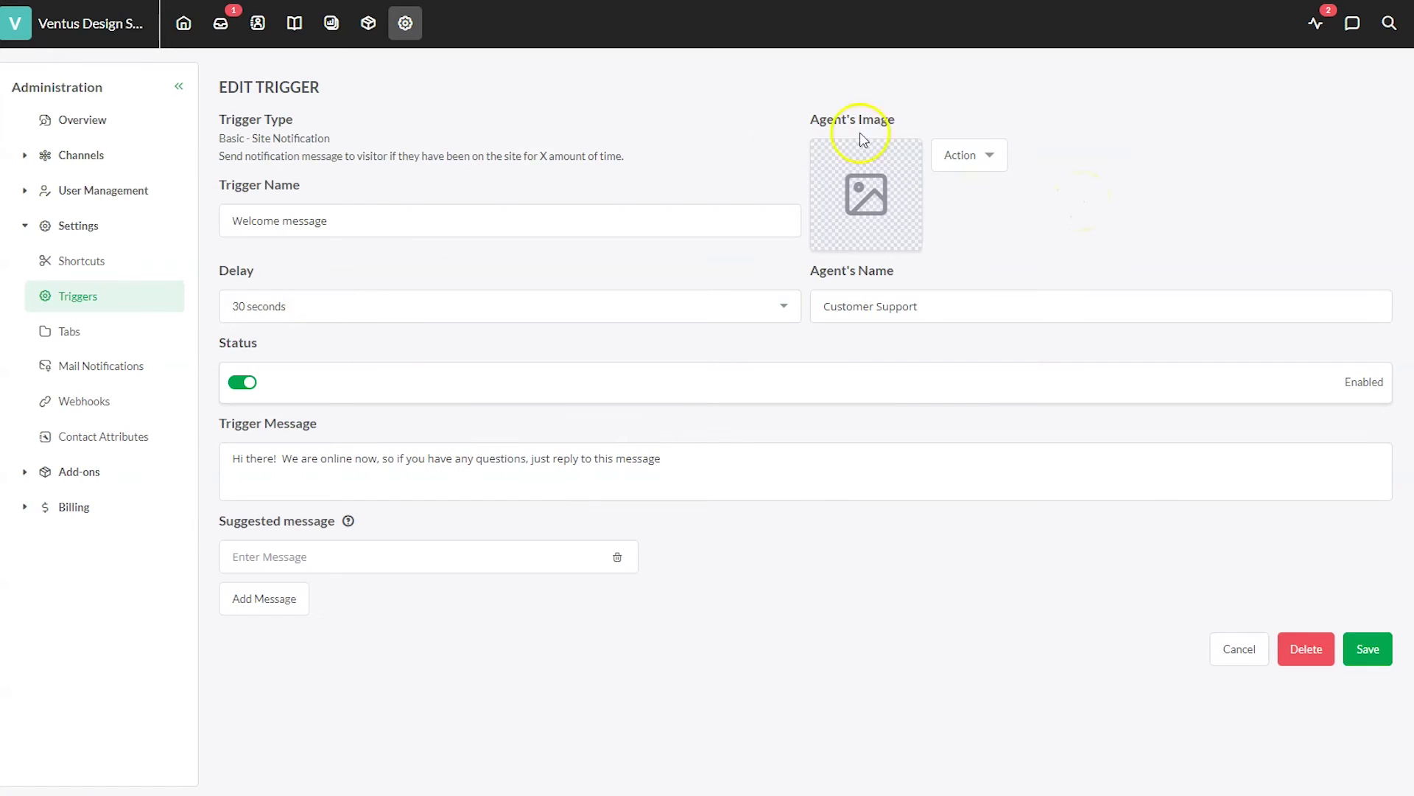
click(954, 156)
click(993, 235)
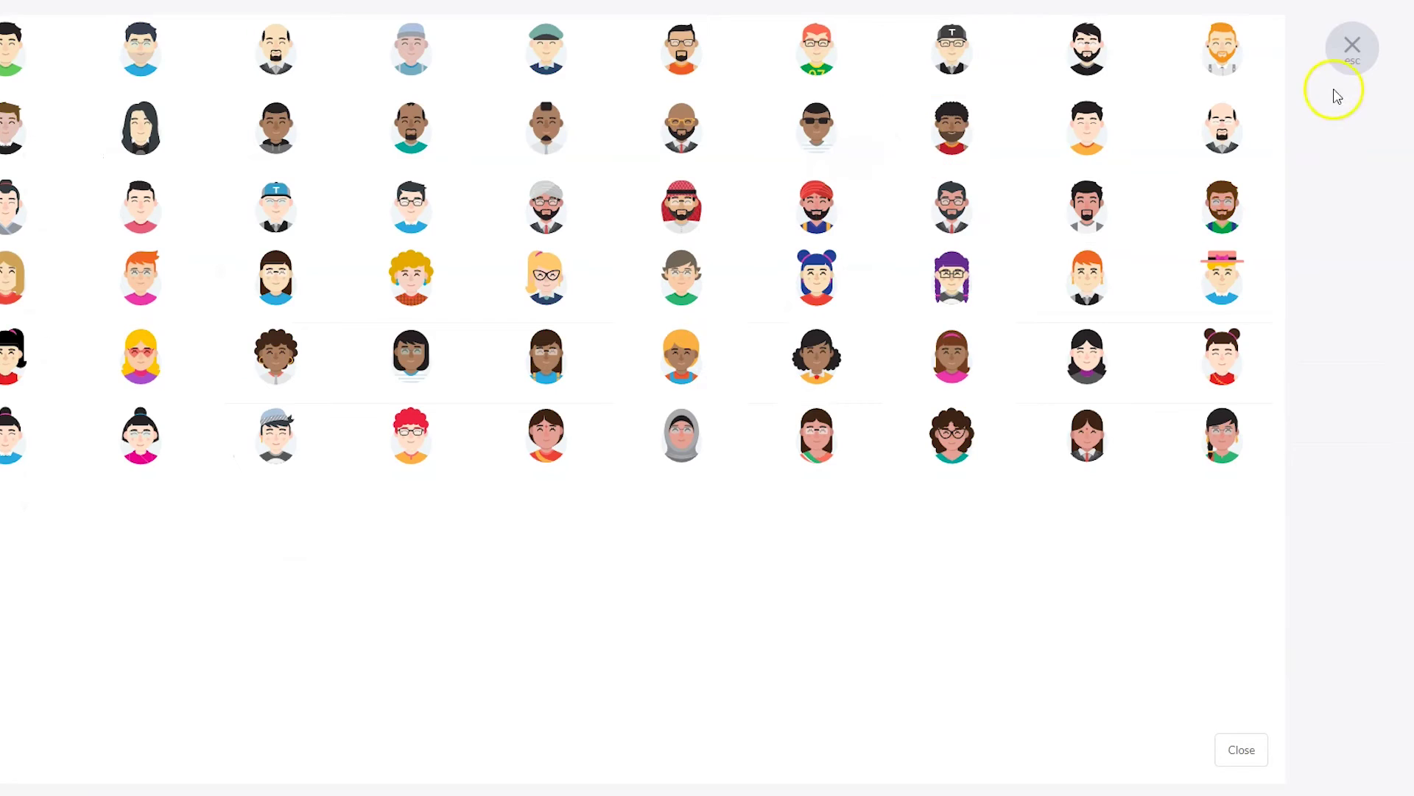
click(1352, 50)
- Upload a portrait photo as the Welcome message trigger's agent image and replace the agent's name with the agent's first name
click(985, 168)
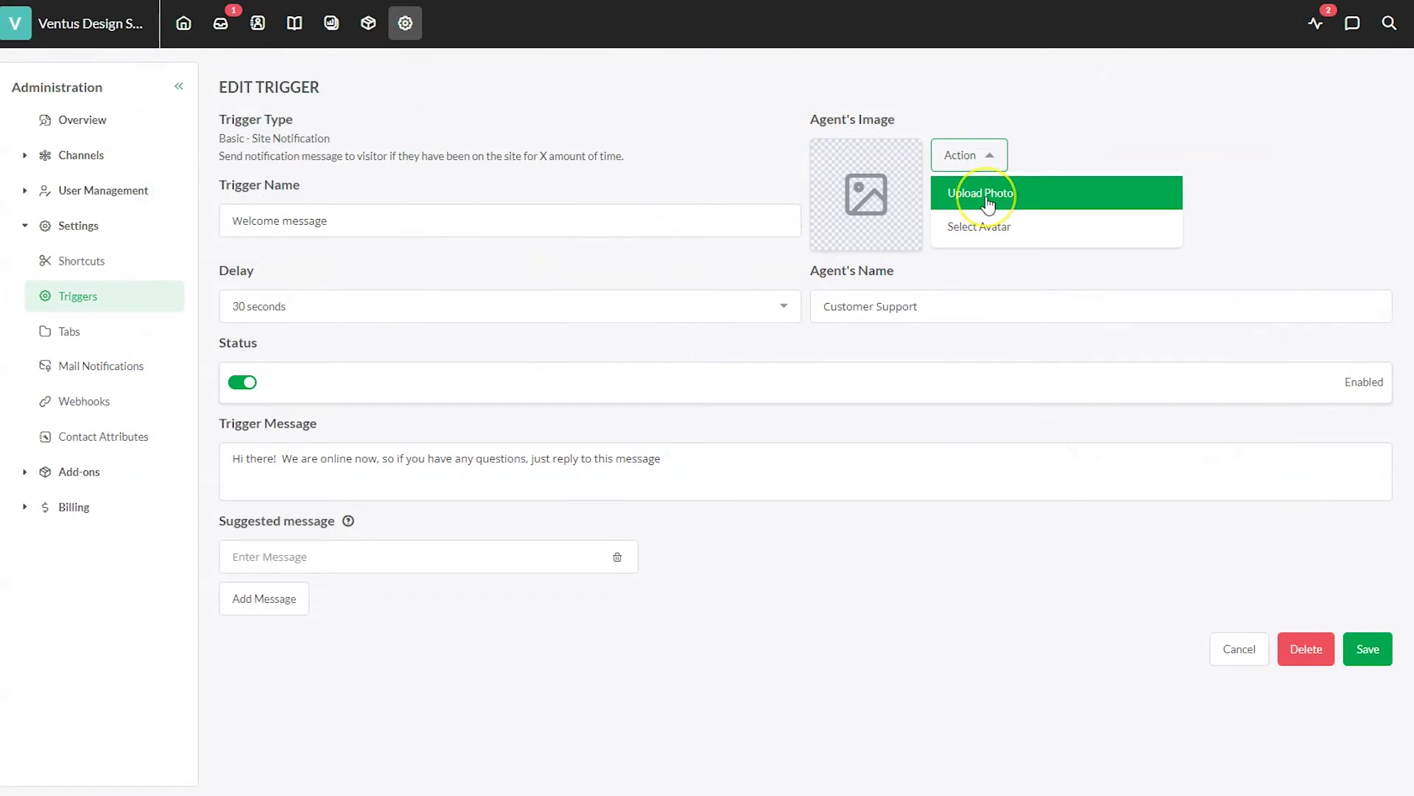
click(988, 203)
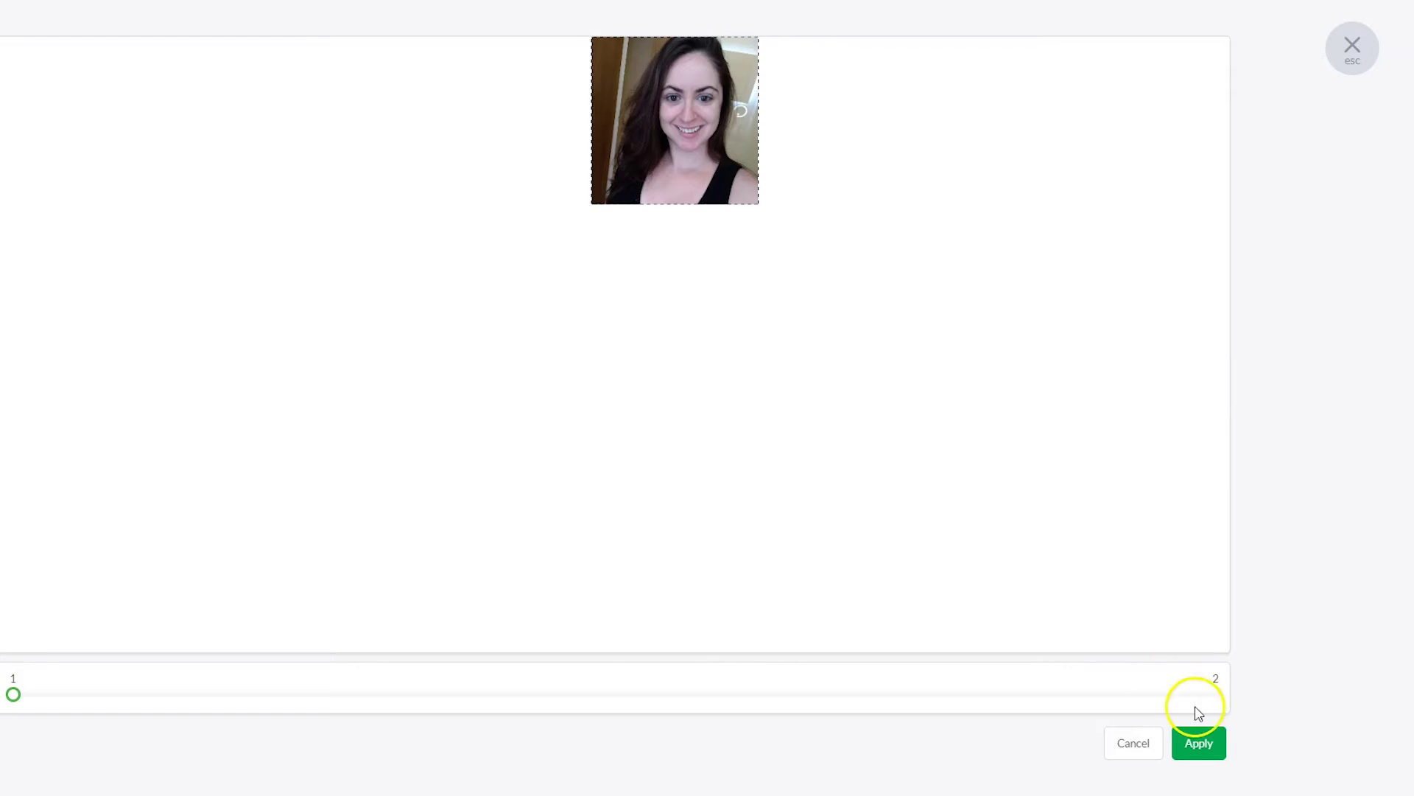
click(1199, 744)
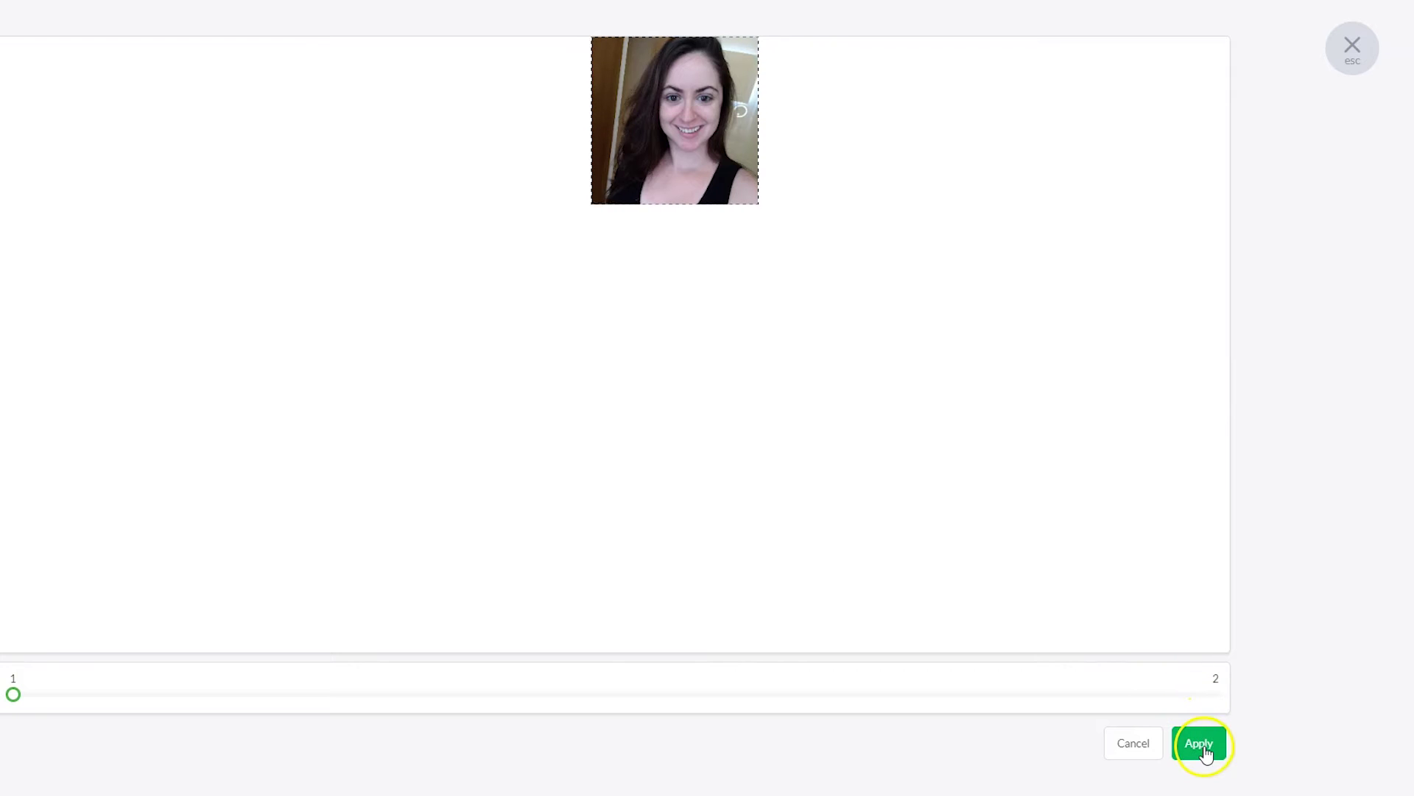
triple_click(952, 304)
text(N)
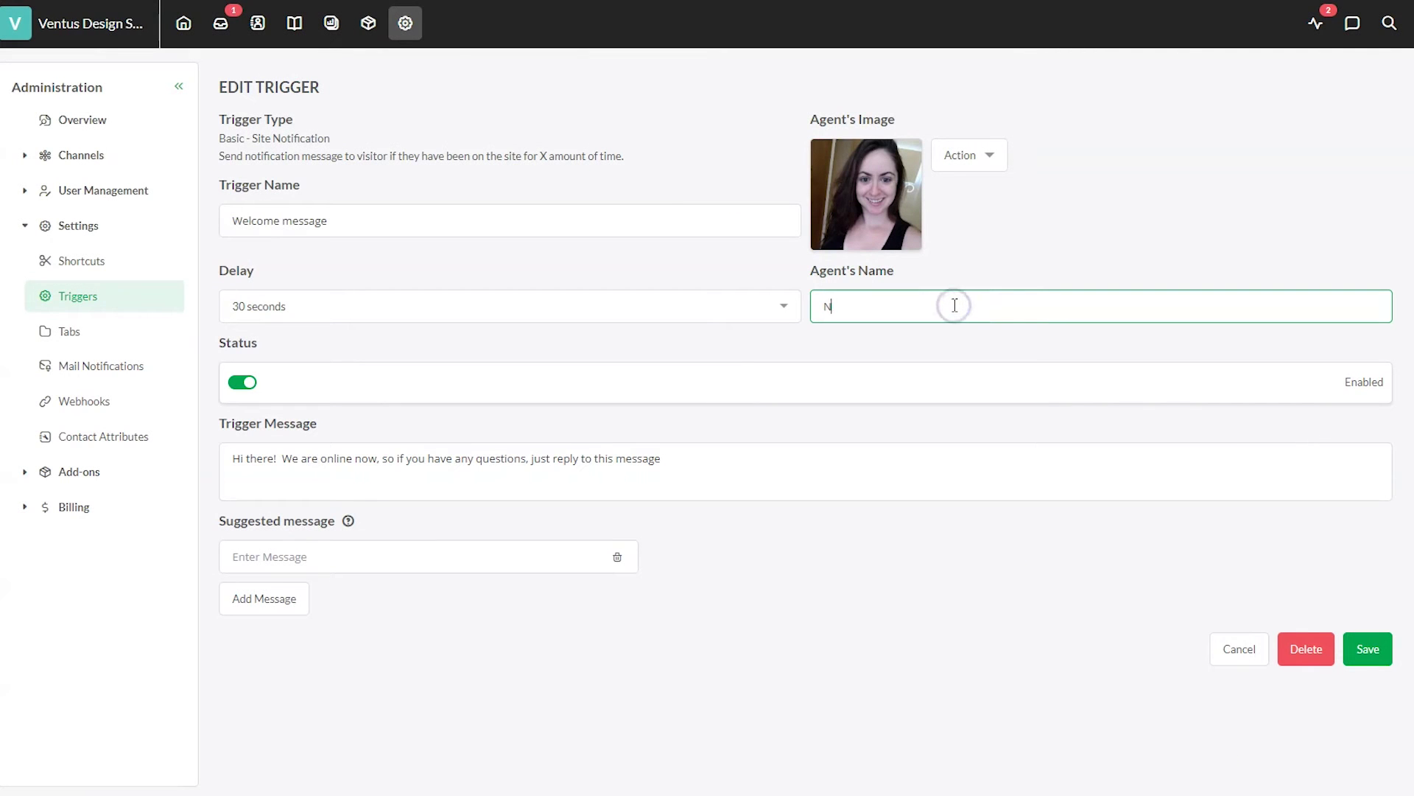
- Replace the trigger message with "Hi there! I'm online now and happy to answer any questions you may have"
click(824, 448)
triple_click(748, 463)
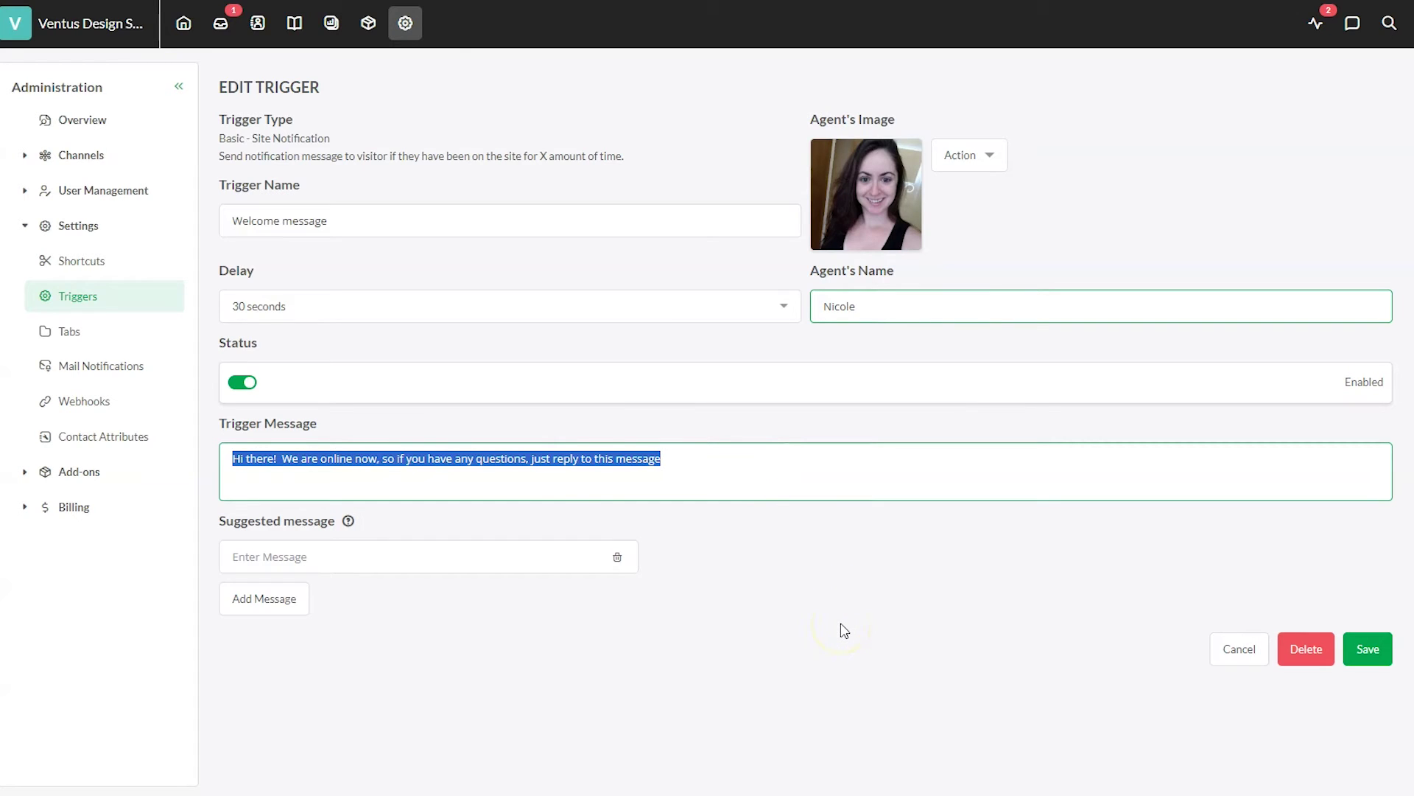
text(Hi there!  I'm online now and happy to answer any questions you may have)
- Add the suggested messages "Can you build me a website?" and "Can I see some examples of websites you've built?", and save the trigger
click(479, 560)
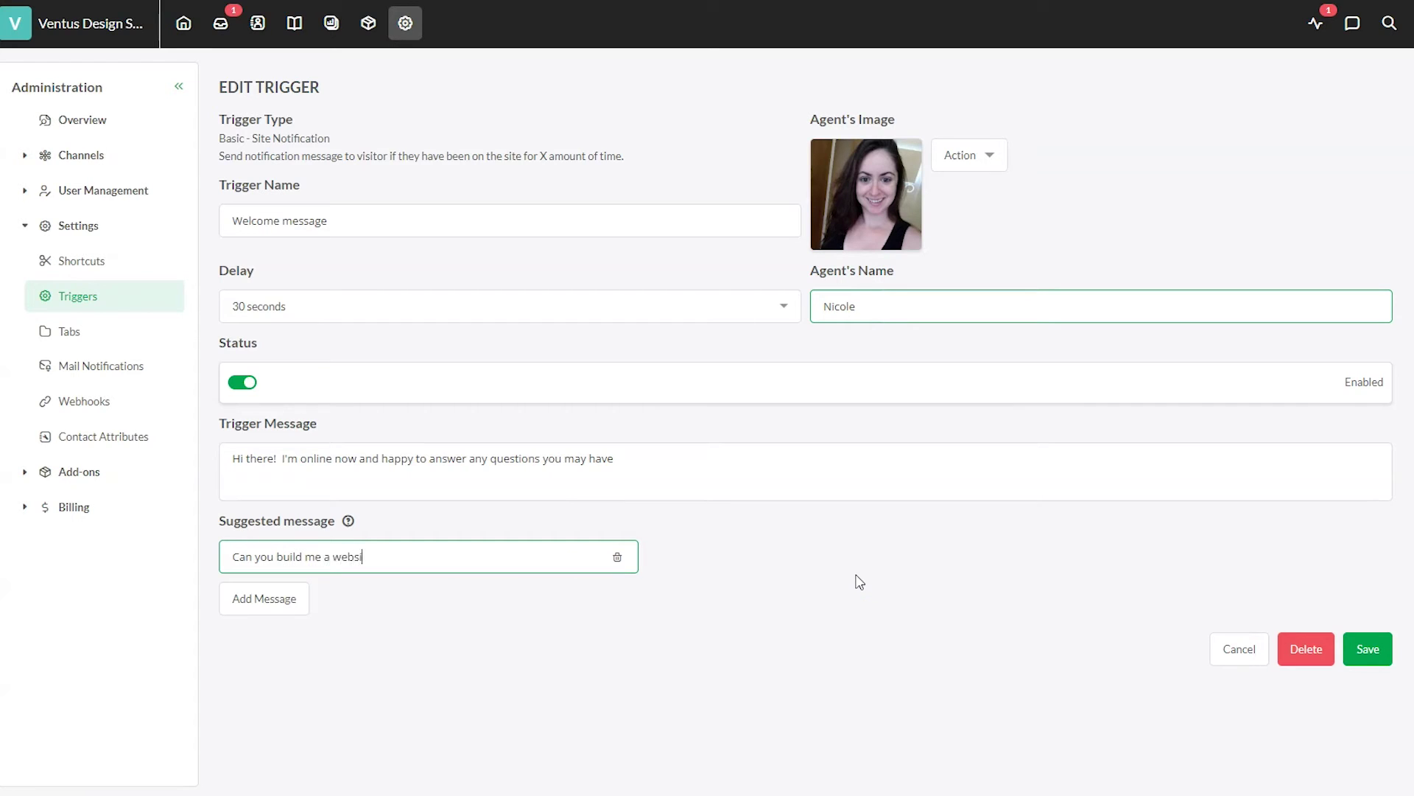
click(262, 596)
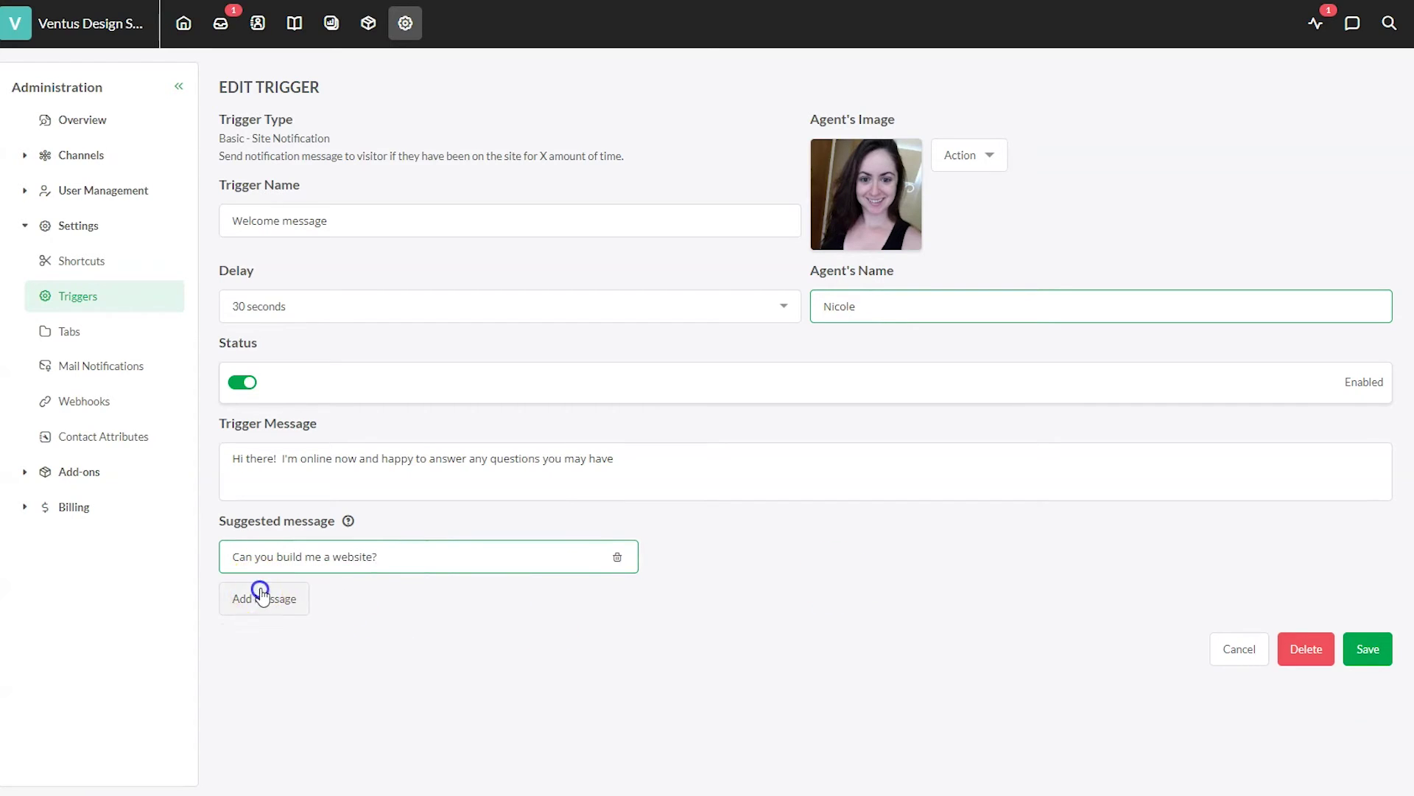
click(336, 605)
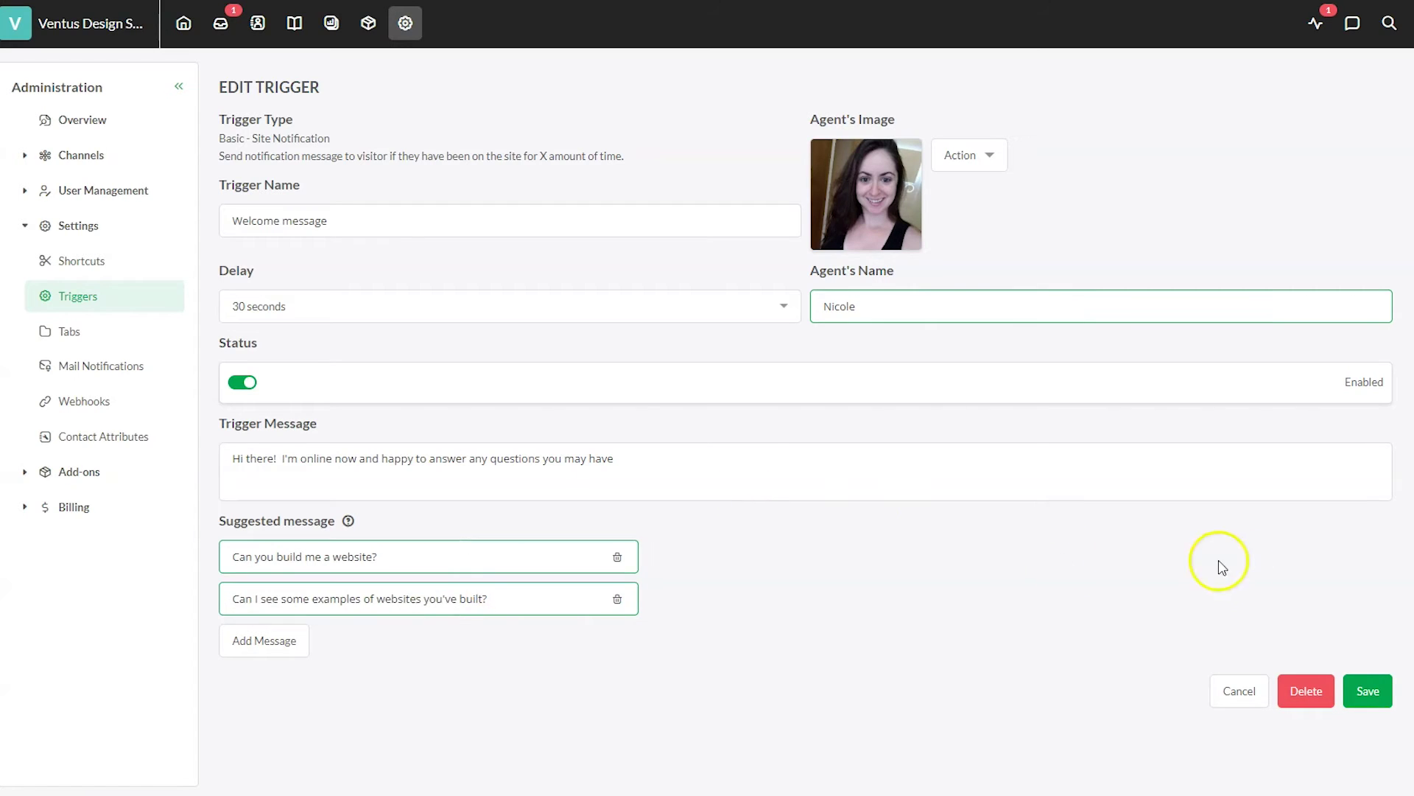
click(1366, 692)
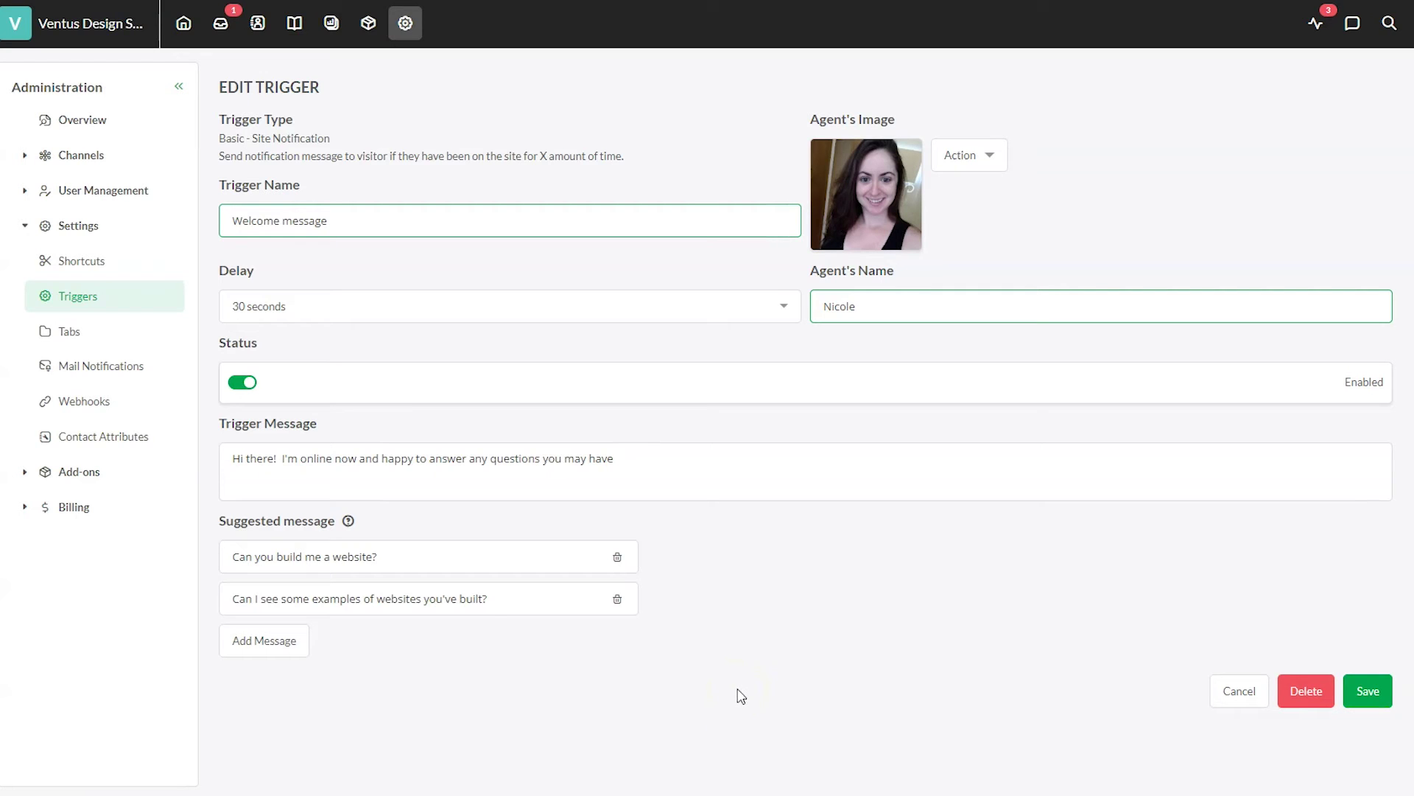
click(1367, 690)
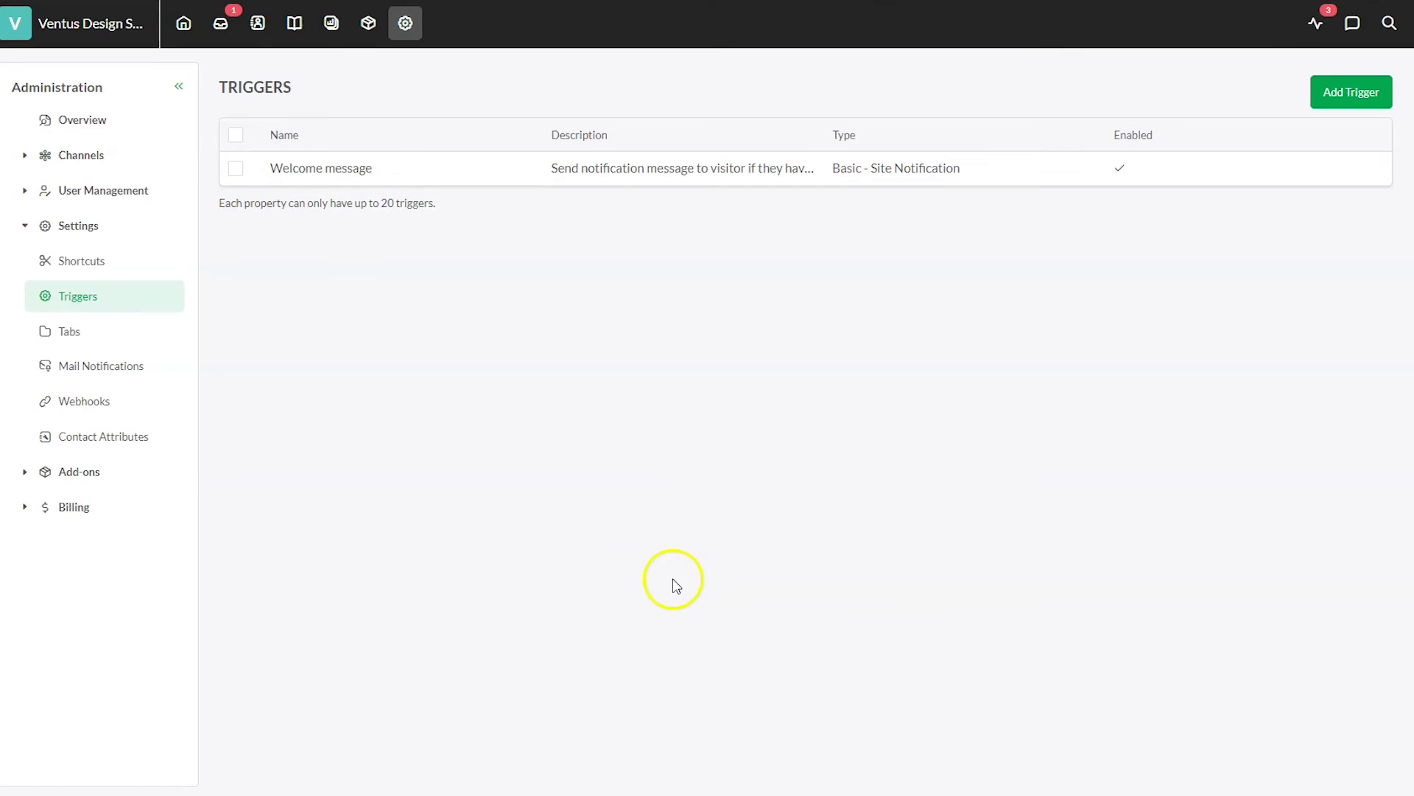
- Start a new trigger and upload the portrait photo as its agent image
click(1351, 94)
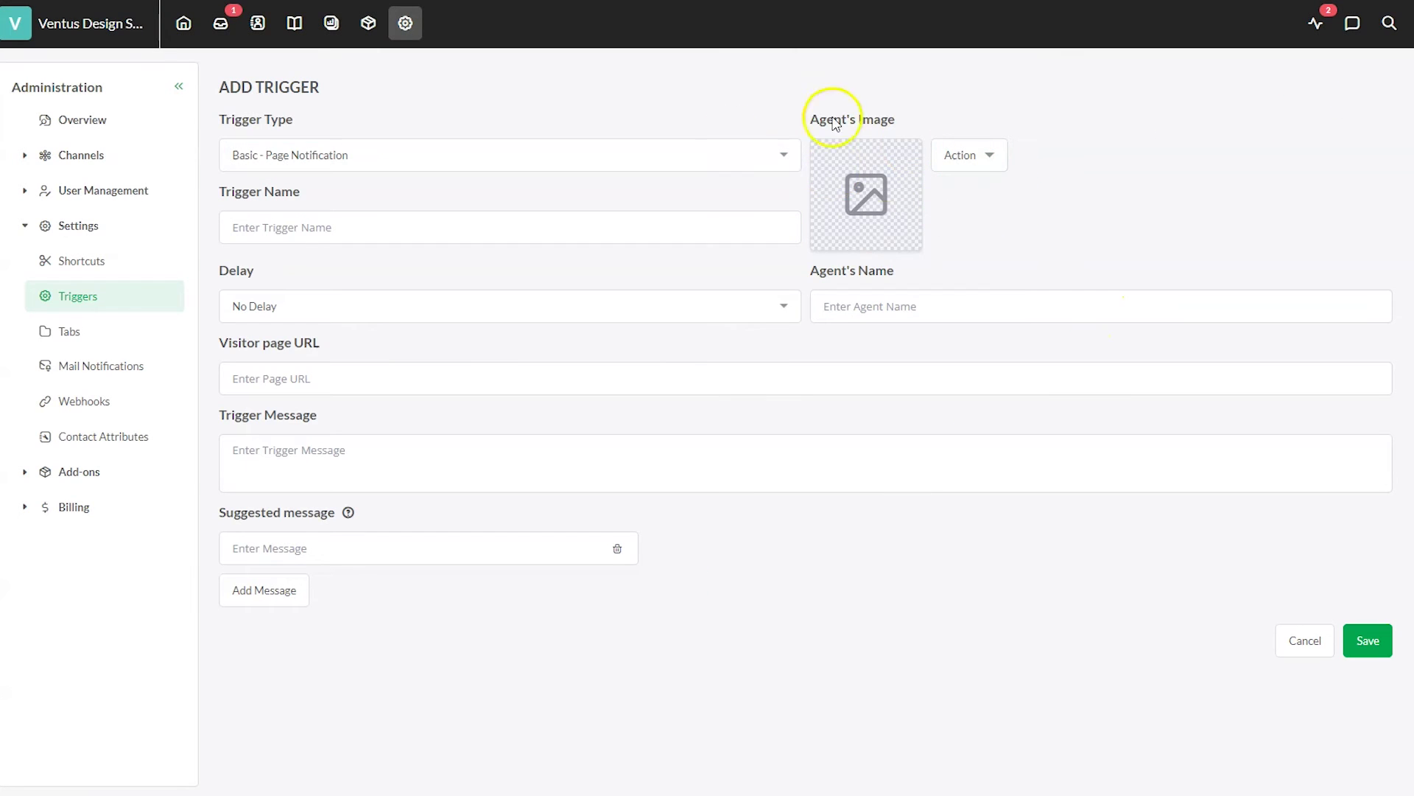
click(995, 164)
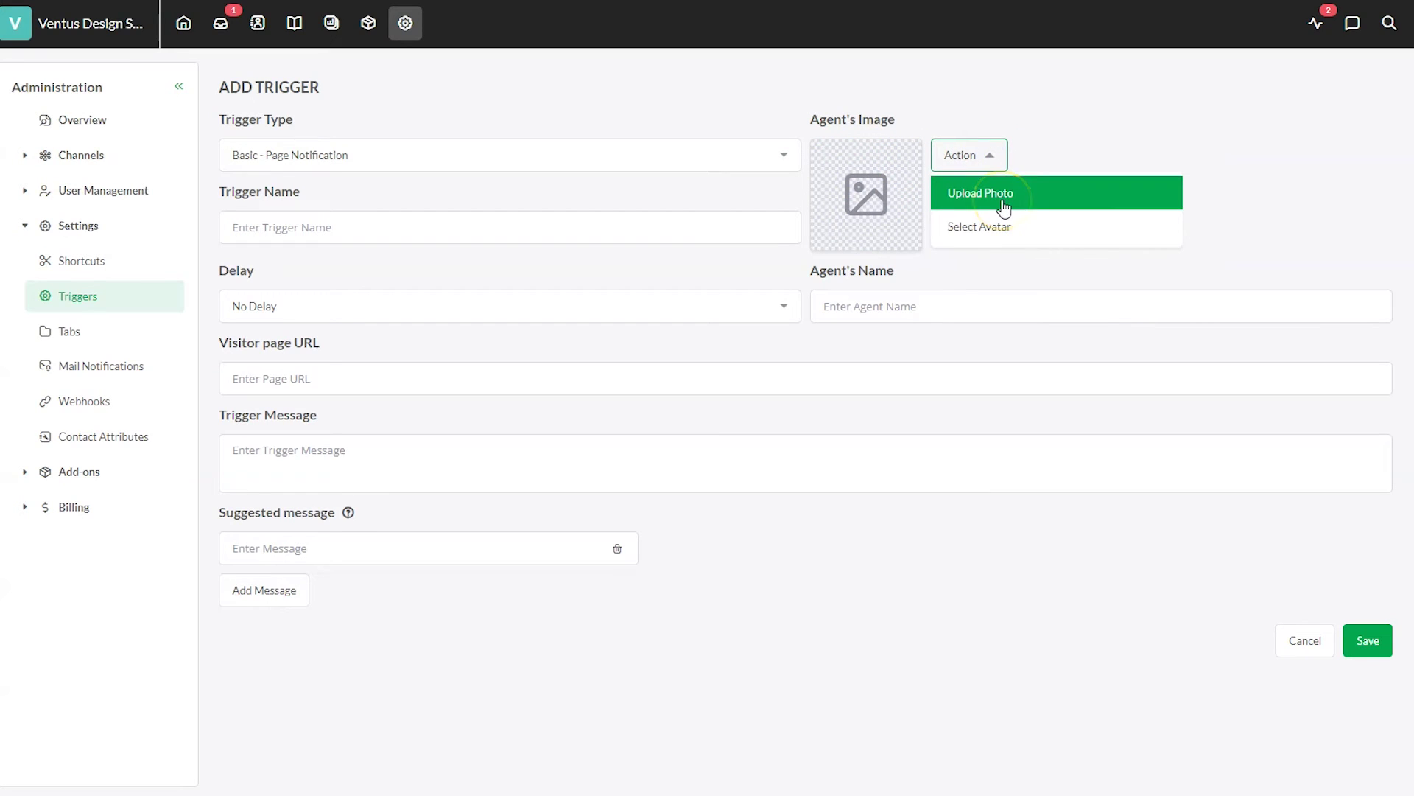
click(1006, 209)
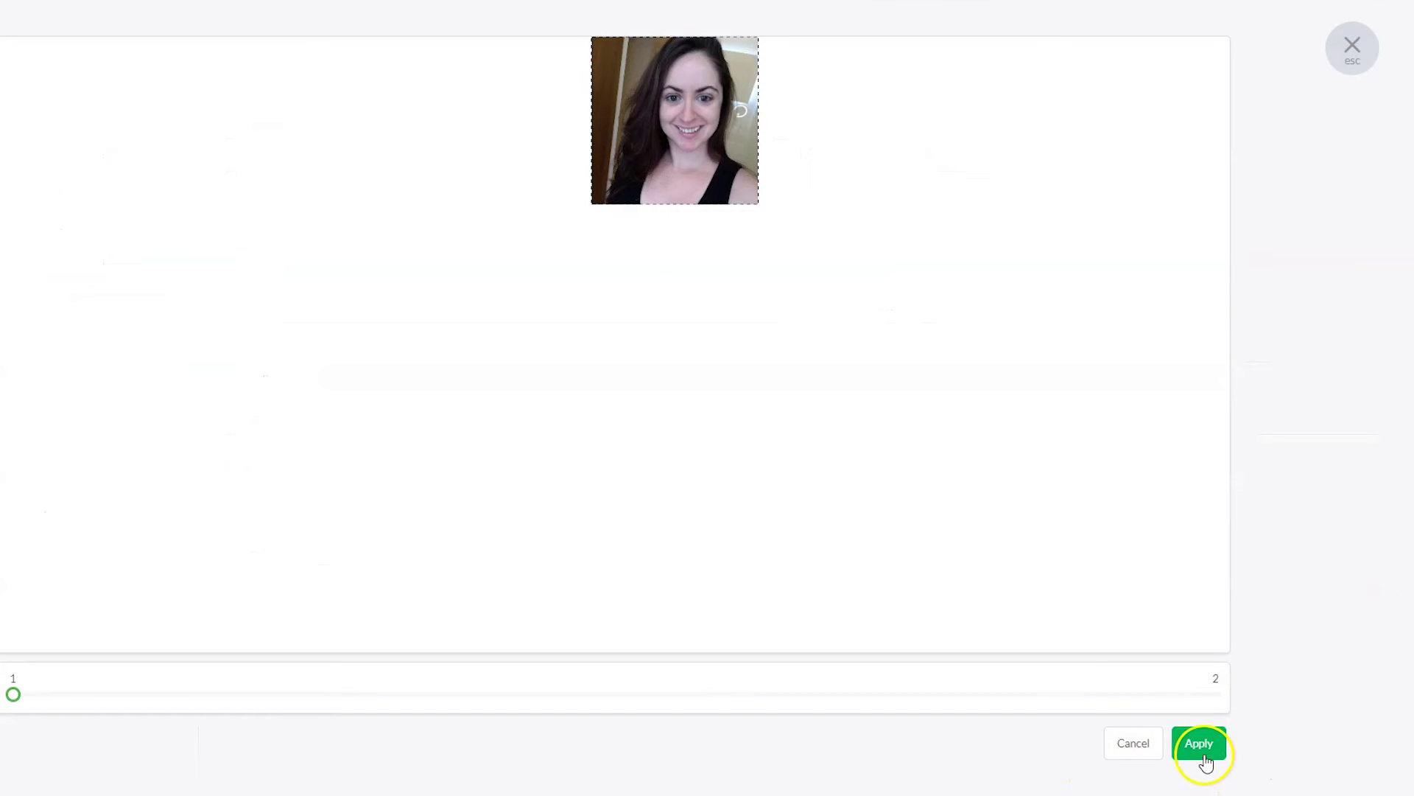
click(1200, 753)
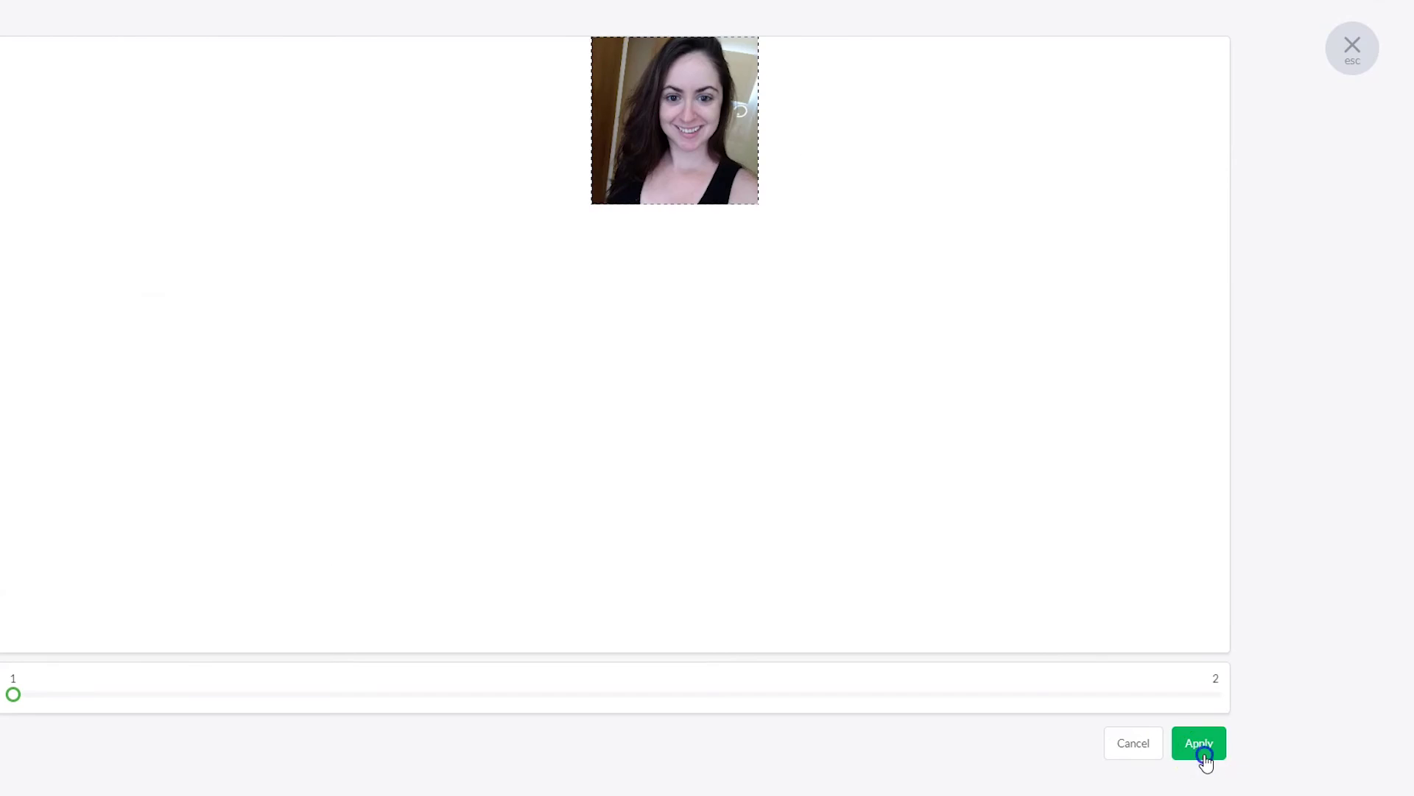
- Set the trigger type to Basic - Chat Rescuer, name the trigger Chat Rescuer, and fill in the agent's first name
click(501, 155)
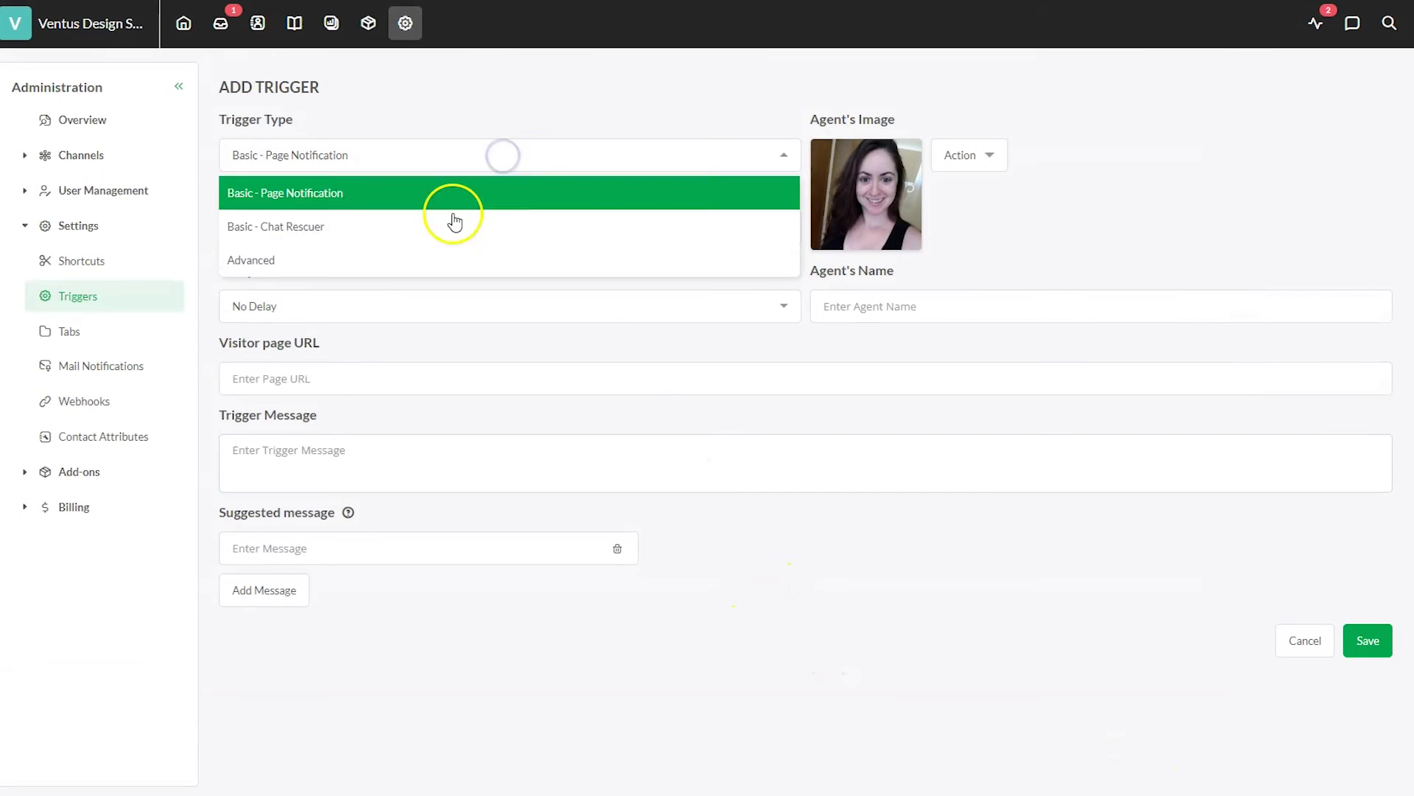
click(453, 218)
click(434, 234)
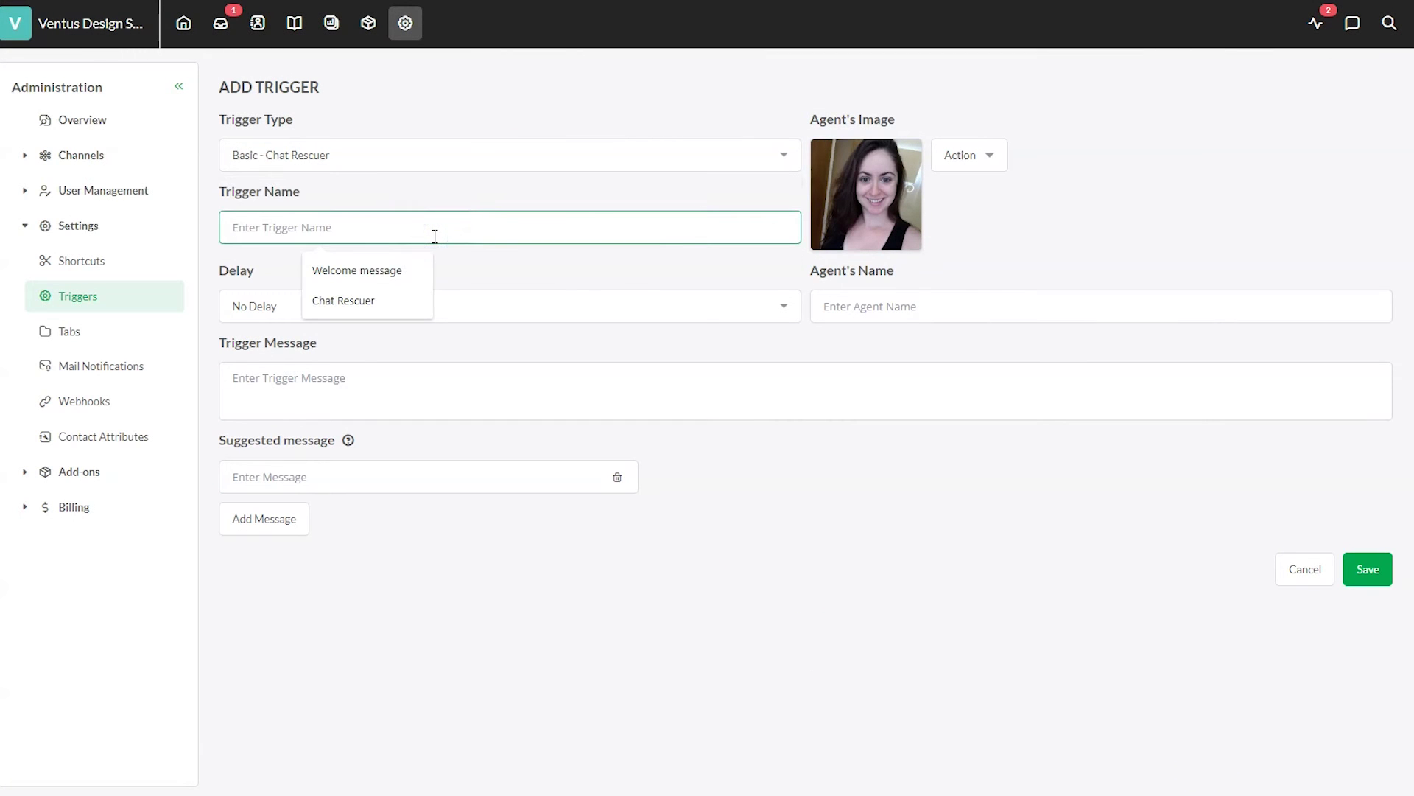
click(393, 299)
click(961, 305)
click(952, 346)
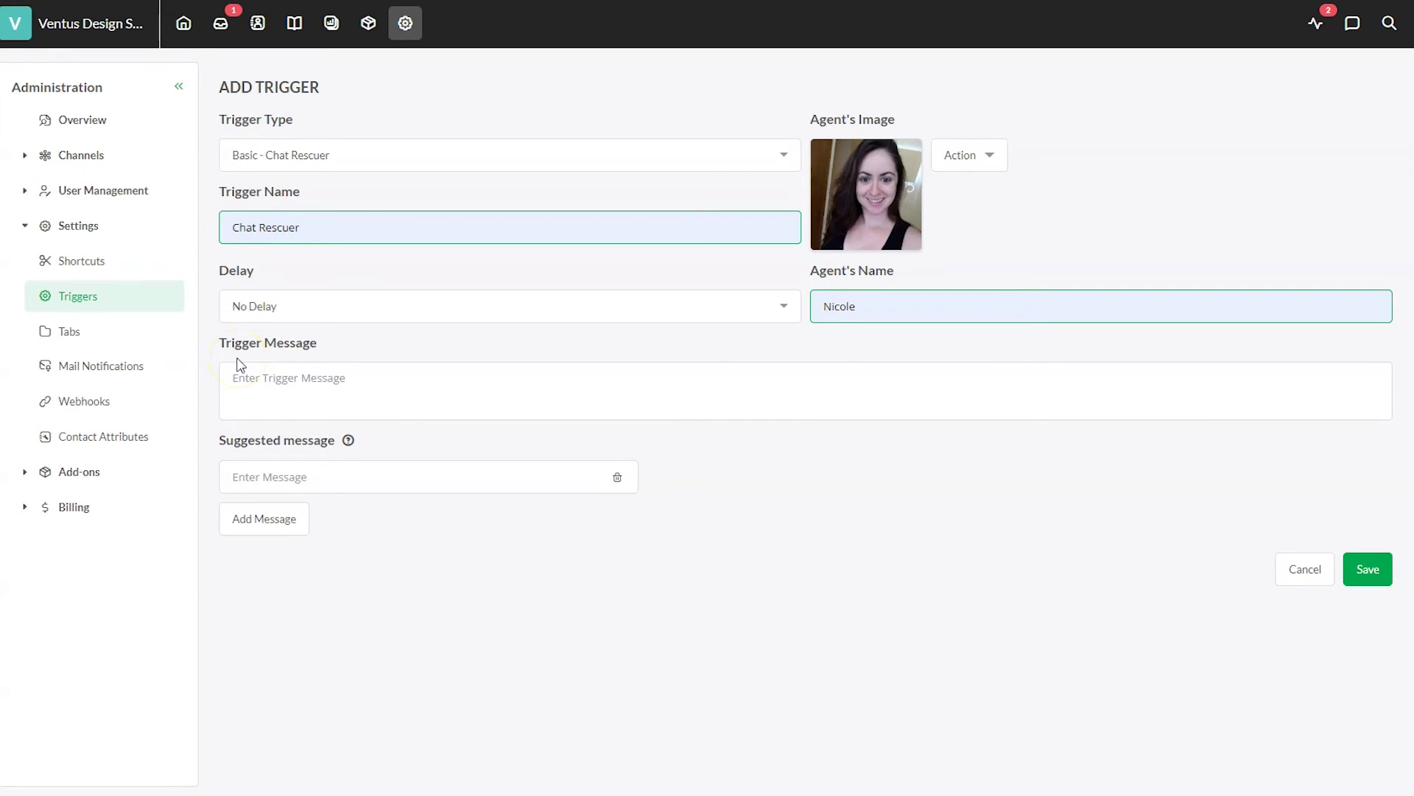
- Set the delay to 1 minute and enter a message saying the team is still busy and asking visitors to leave their name and contact details
click(325, 305)
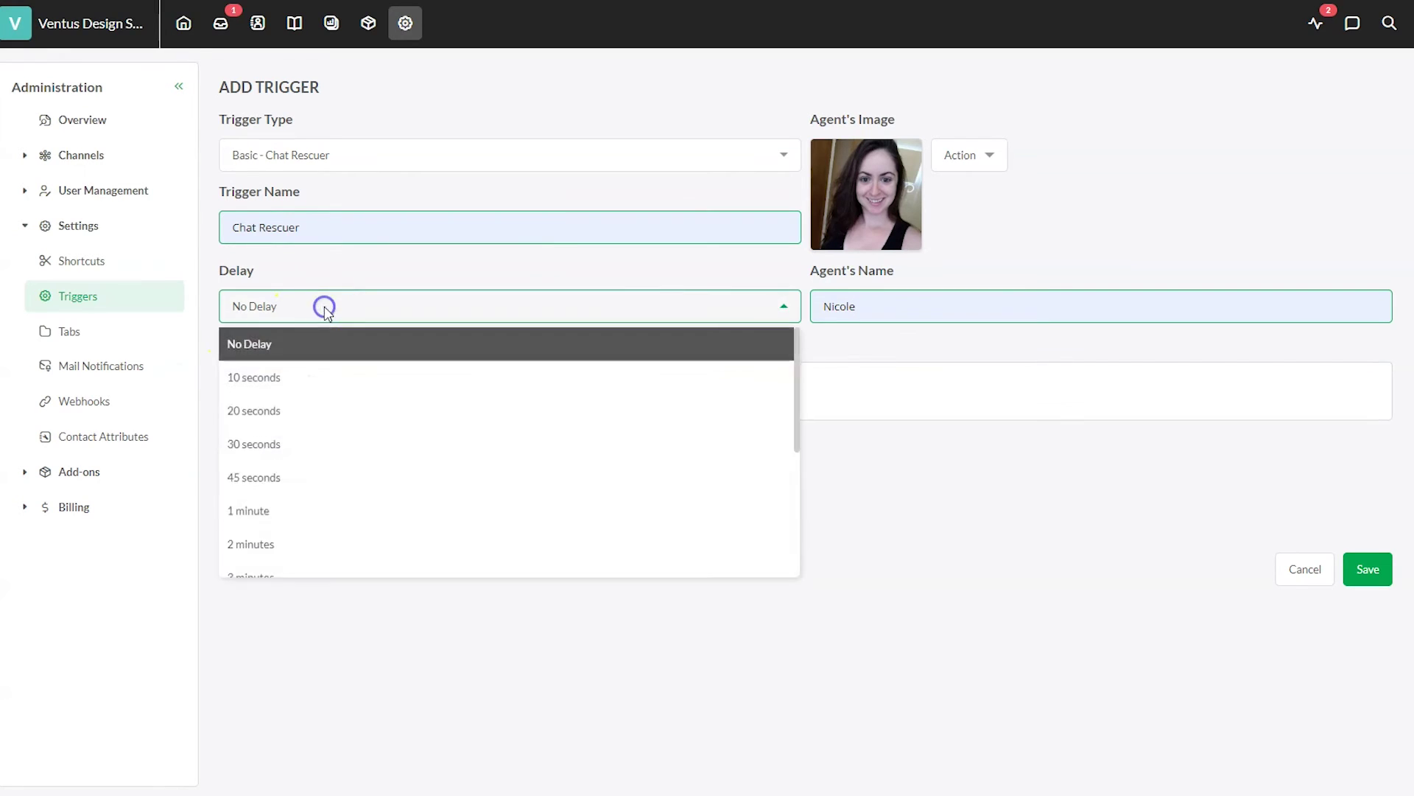
click(317, 513)
click(754, 387)
text(Looks like the team is still busy helping other customers. We’ll be with you as soon as we can.  If you can’t wait, please leave your name and contact details, and we’ll get back to you shortly.)
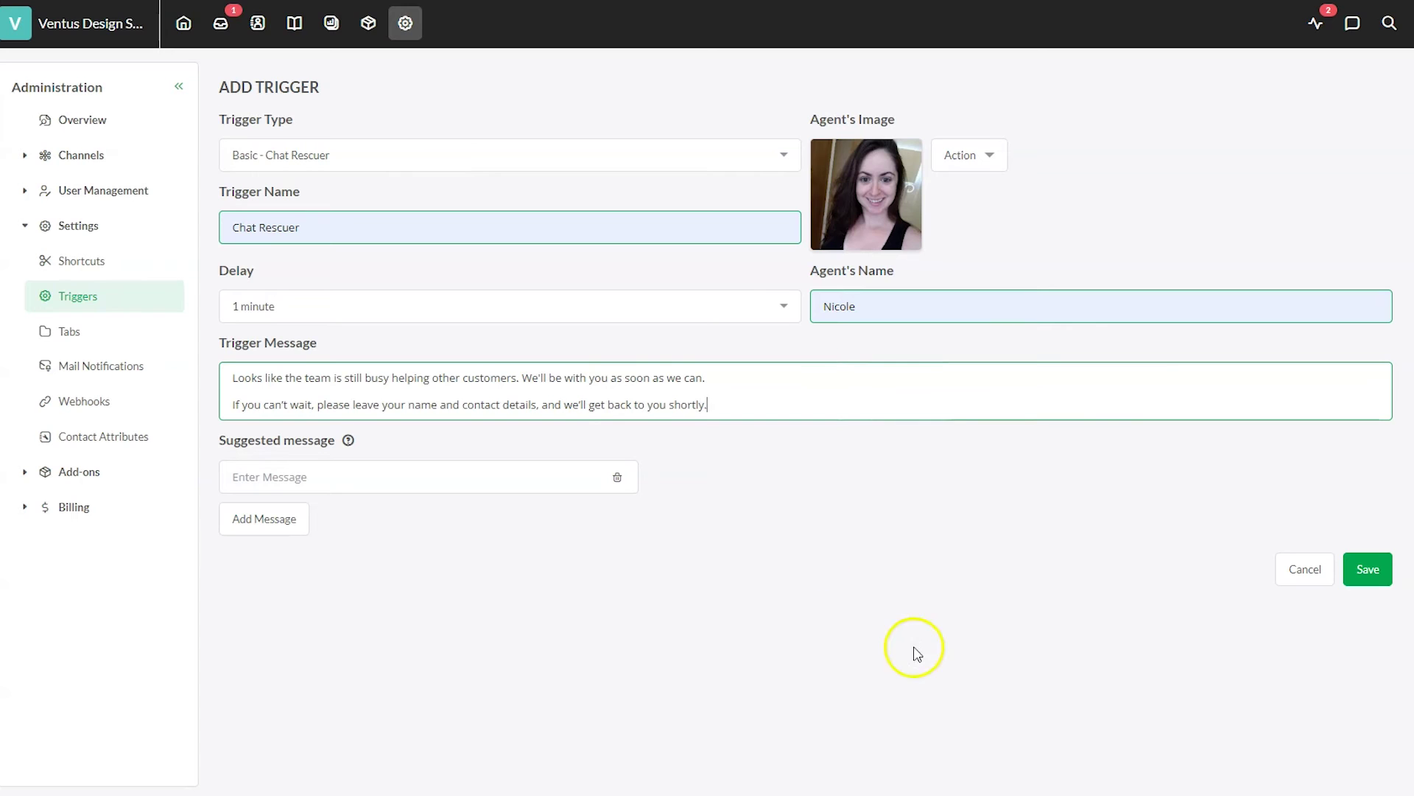
- Save the Chat Rescuer trigger and send a test greeting to the agent through a new conversation in the website's chat widget
click(1367, 572)
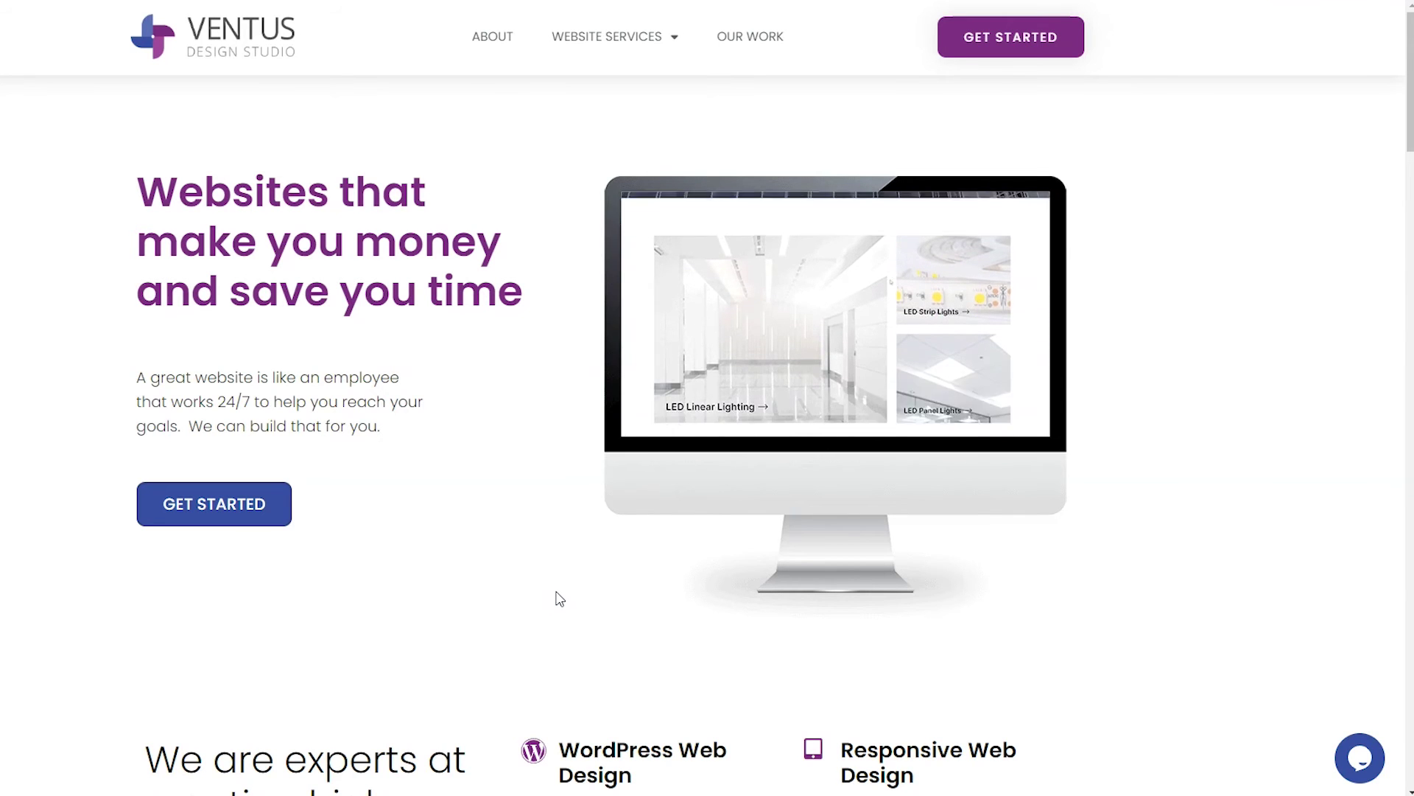
click(1354, 763)
click(1209, 434)
click(1161, 708)
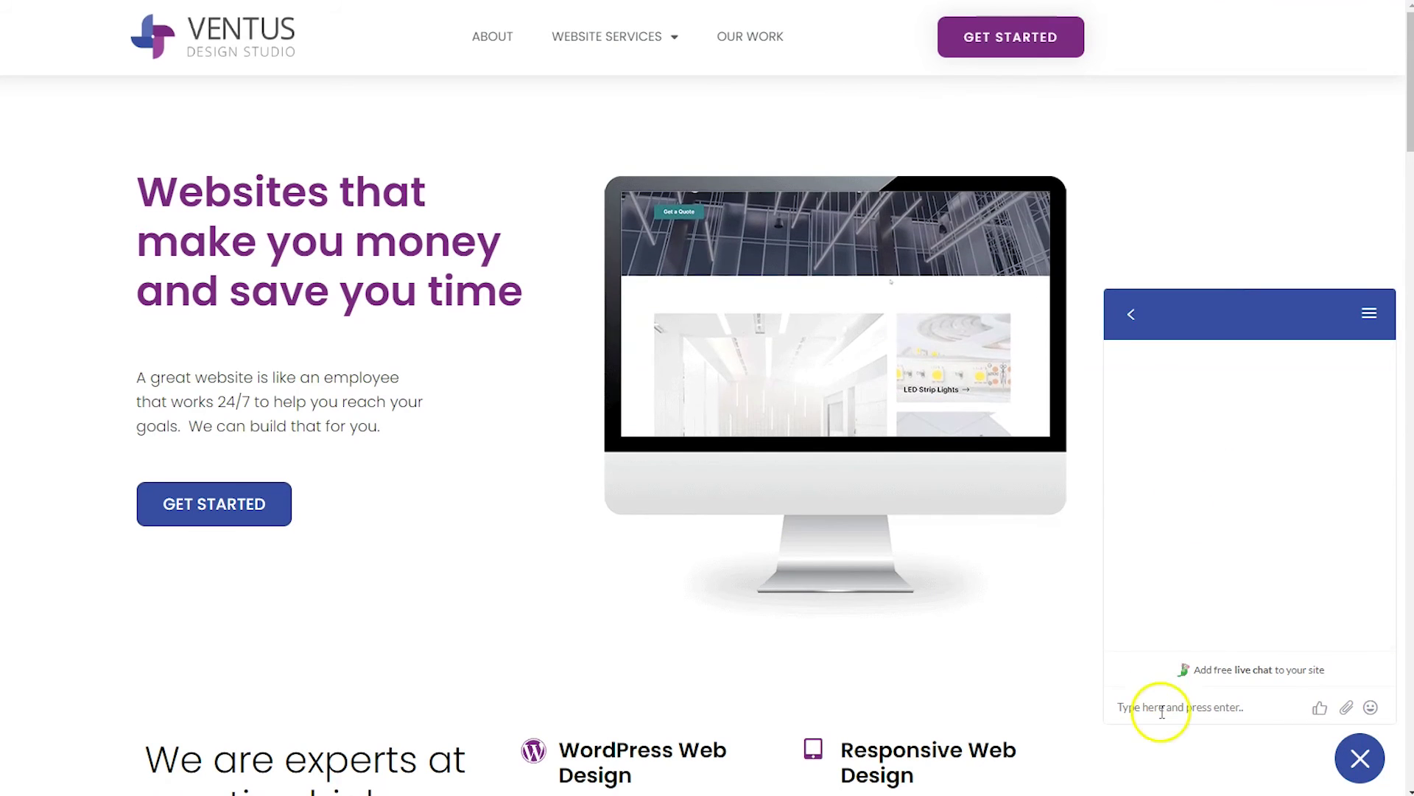
text(hi nicole)
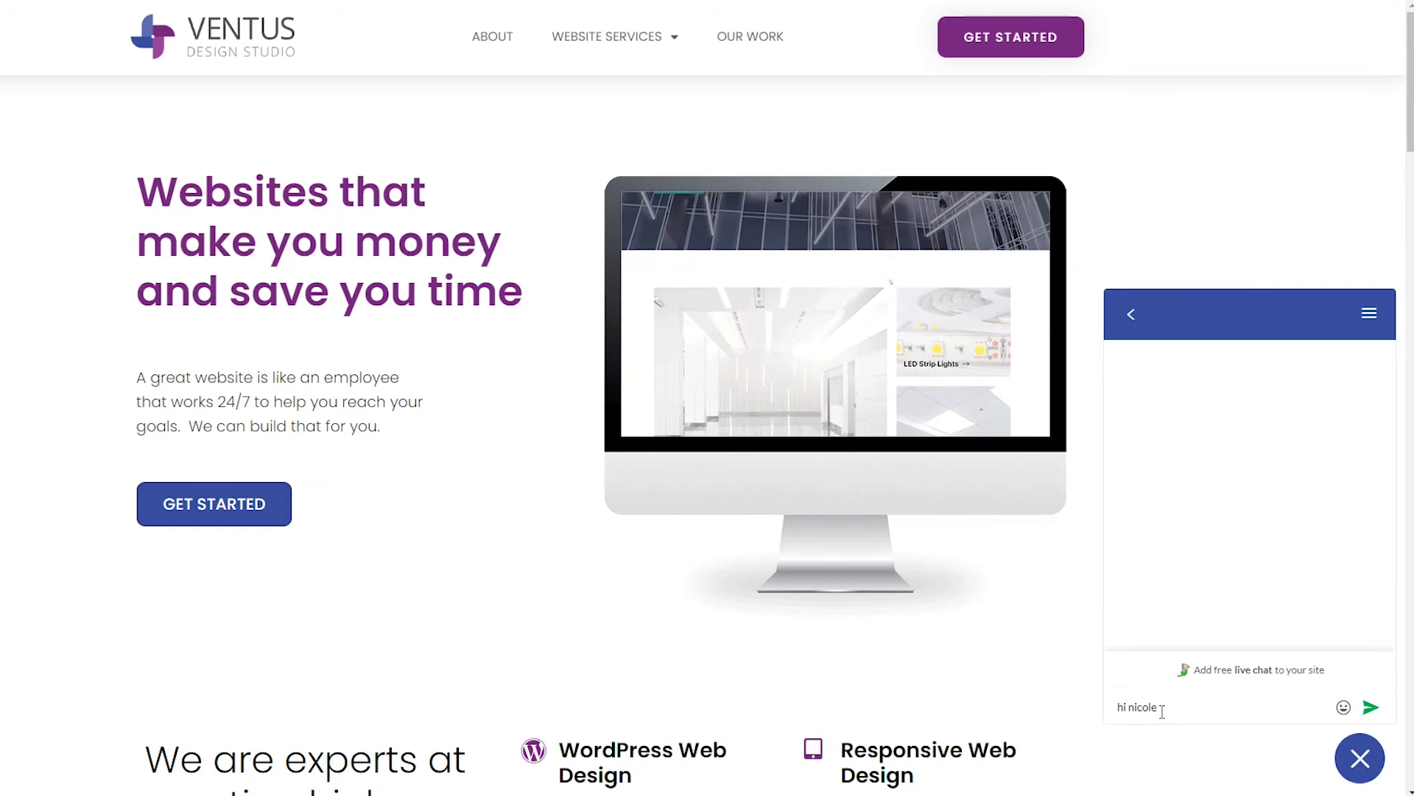
key(Return)
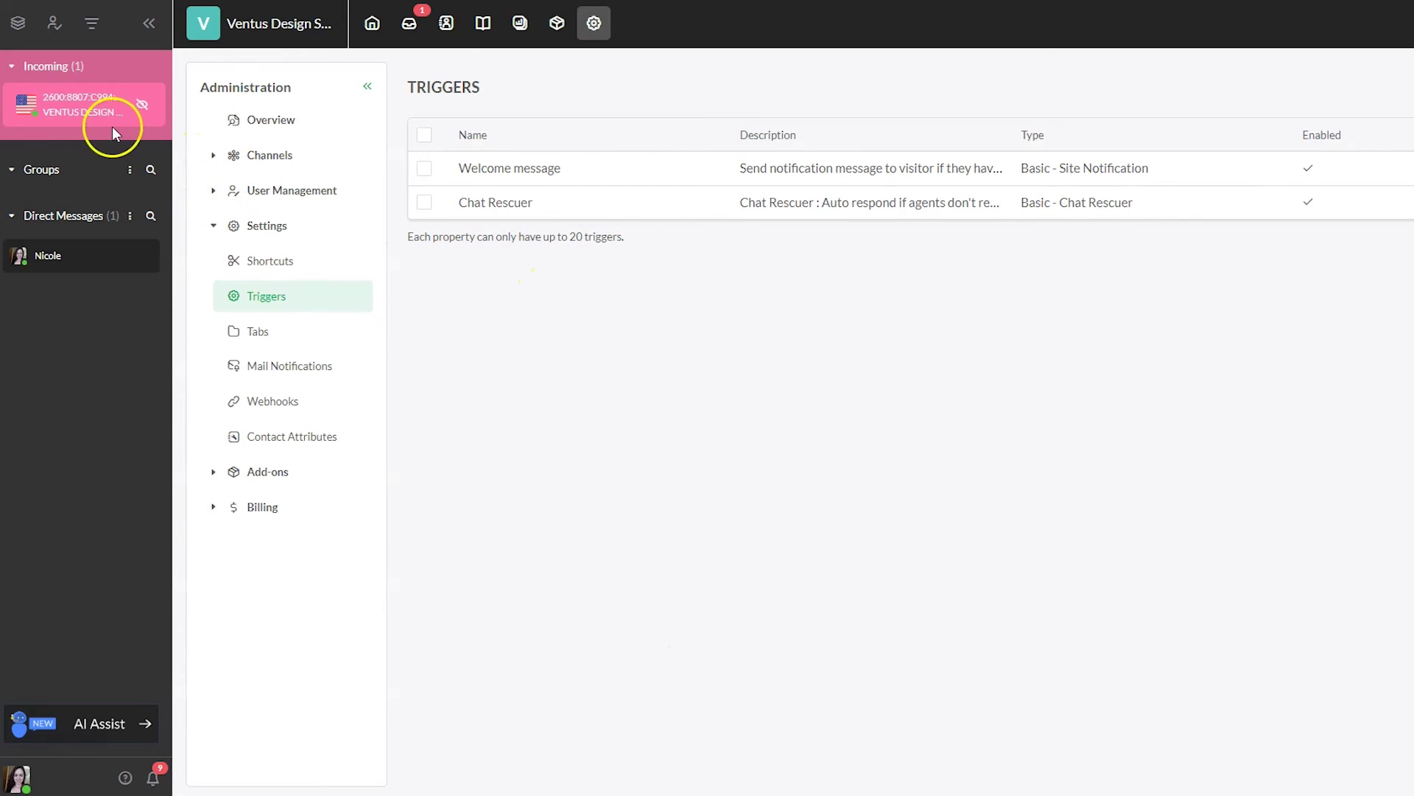
- Open the incoming visitor chat in the tawk.to dashboard, join it as the agent, and reply with a short greeting
click(69, 113)
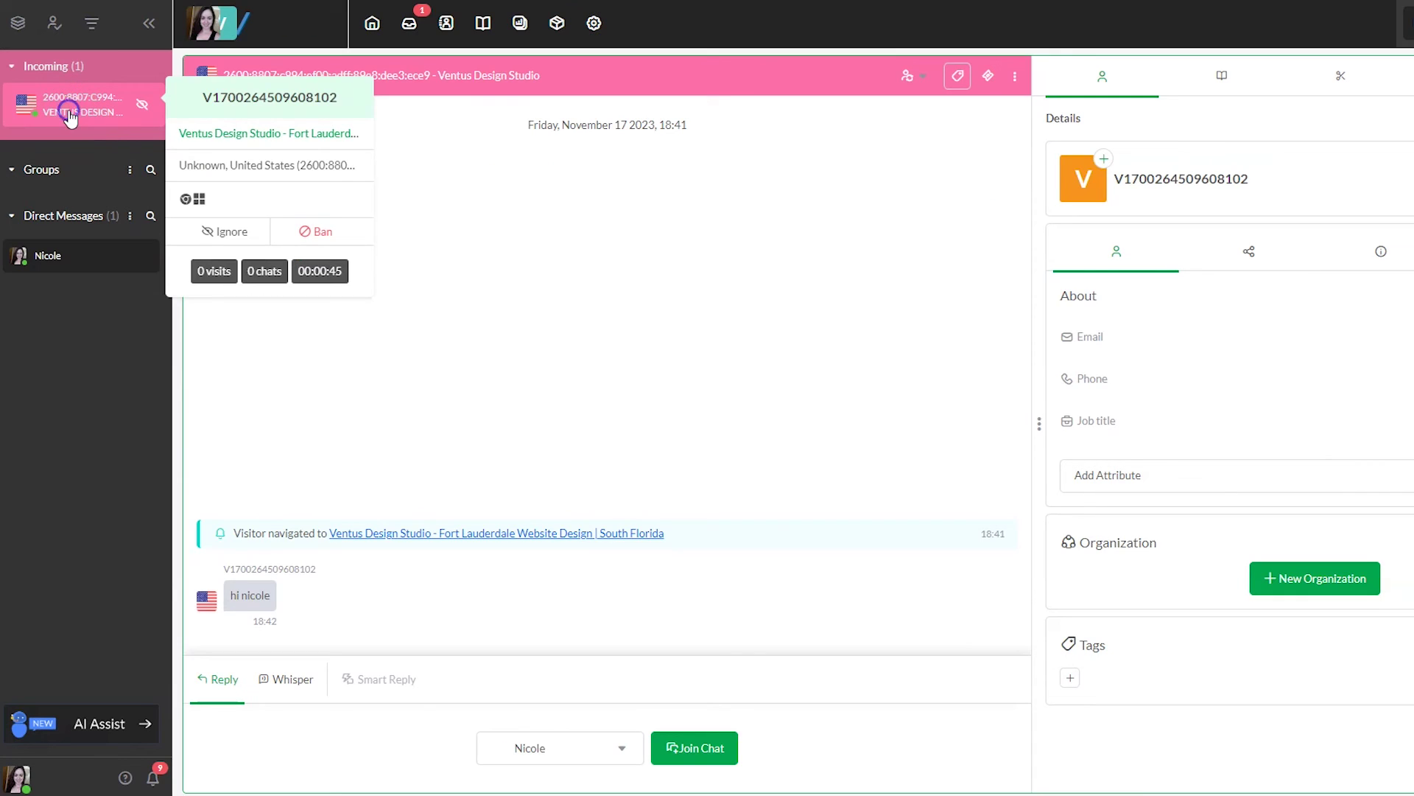
click(515, 757)
click(691, 750)
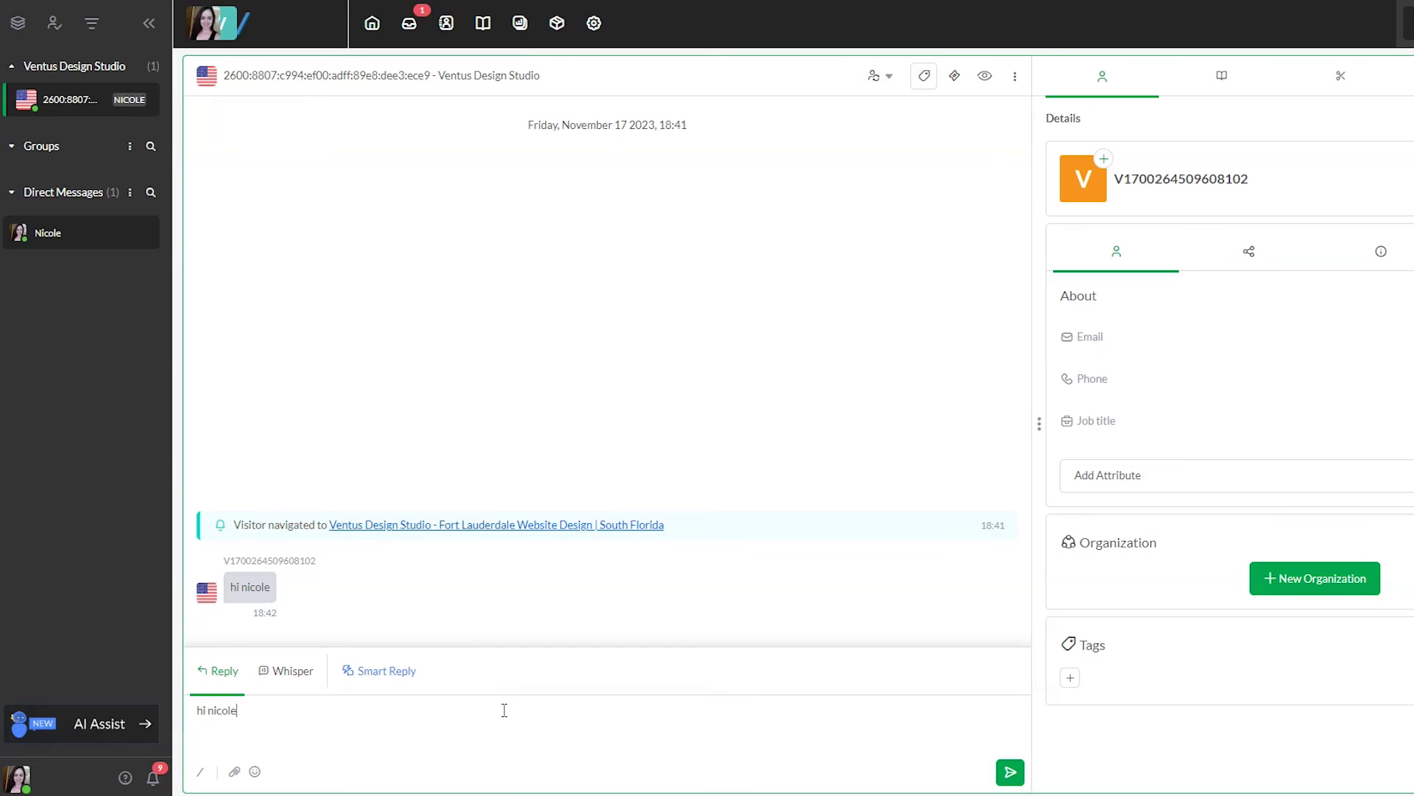
text(hi nicole)
key(Return)
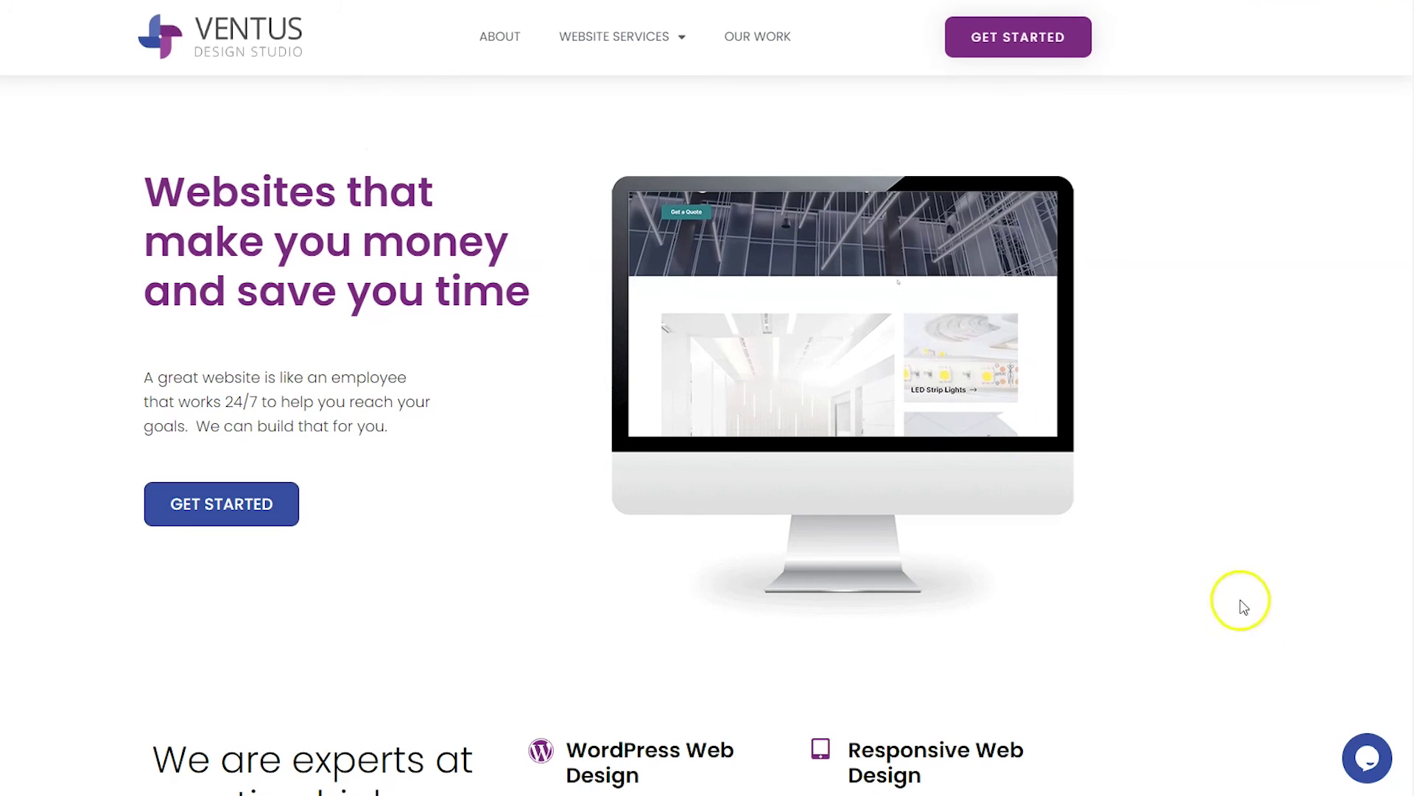
- On the website, start another conversation in the chat widget and send the agent a "hi" greeting as a visitor
click(1375, 779)
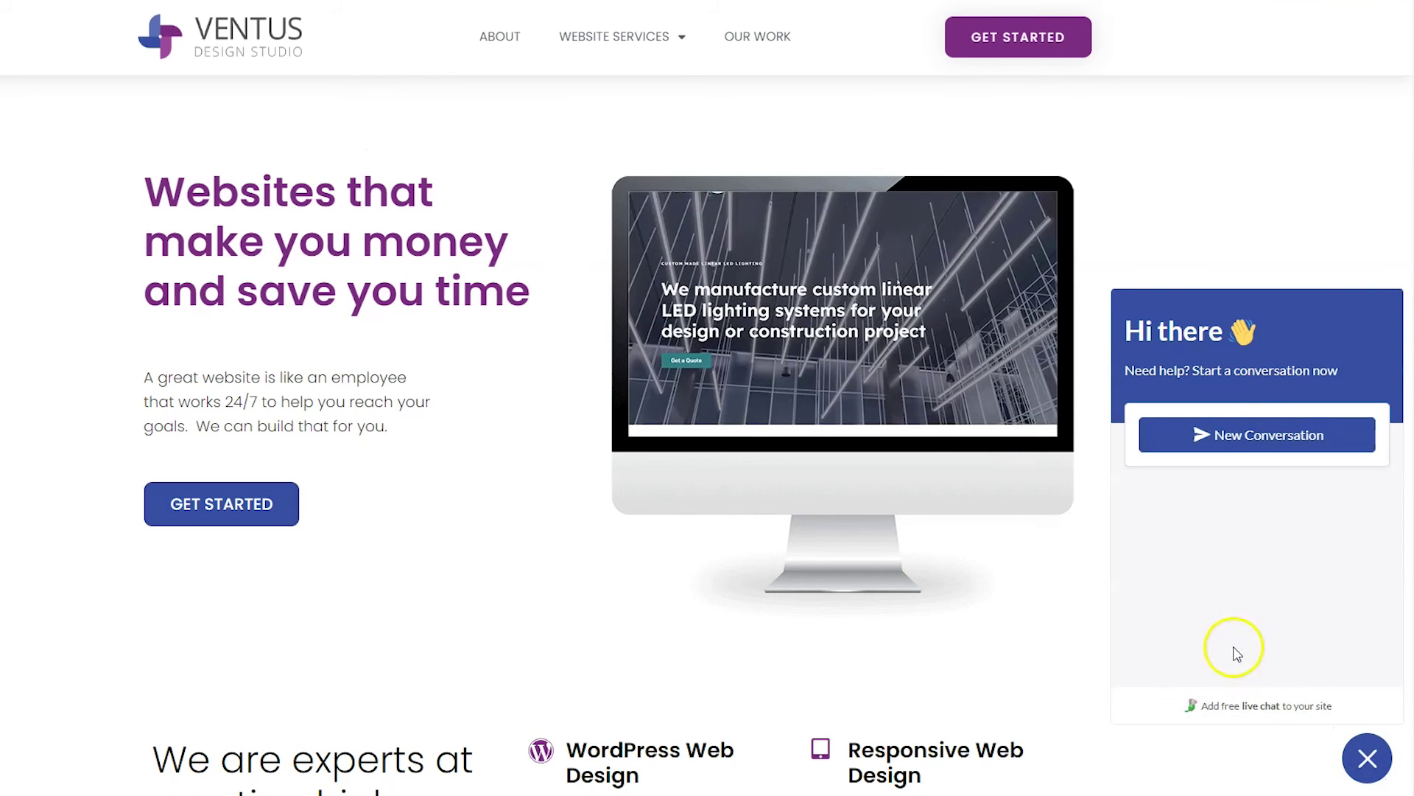
click(1226, 435)
click(1151, 709)
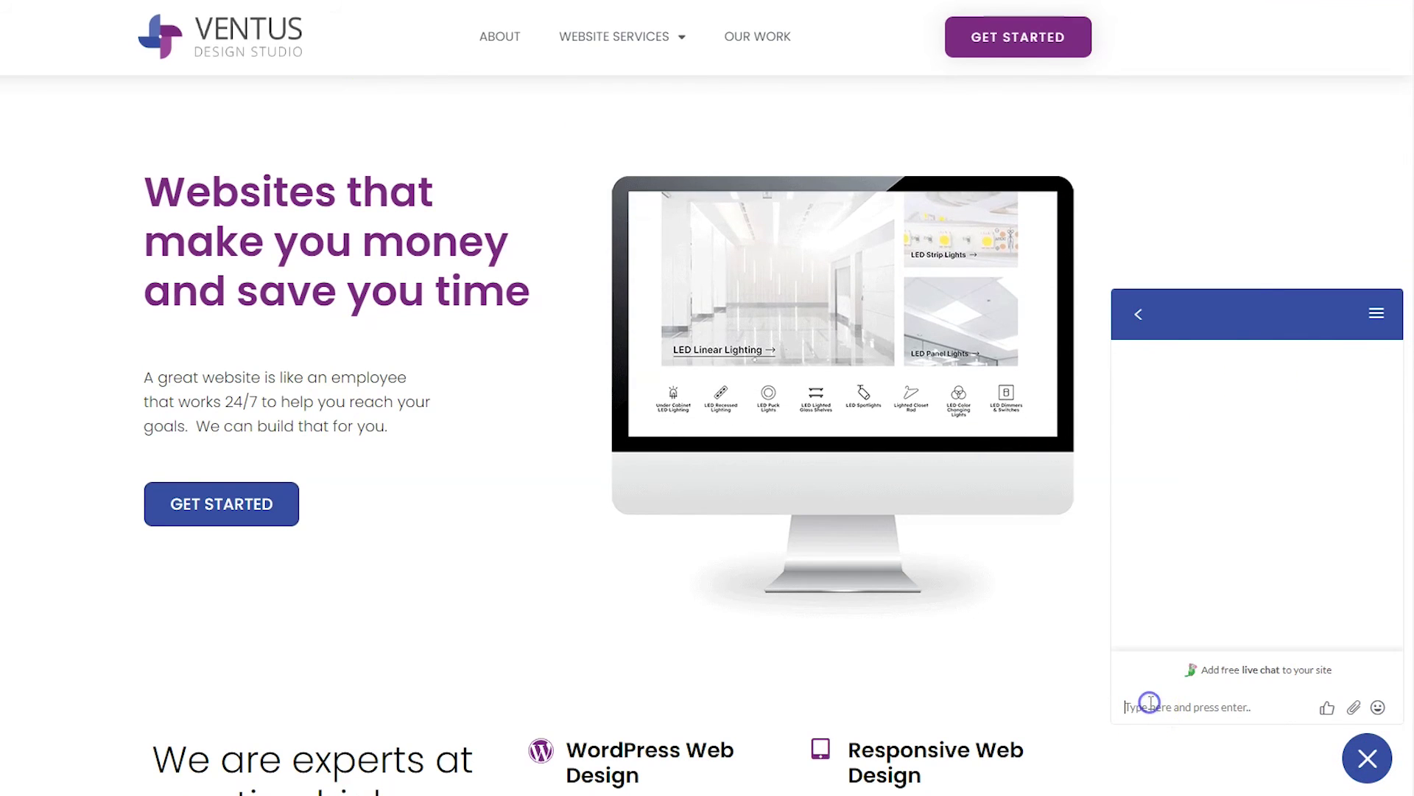
text(hi)
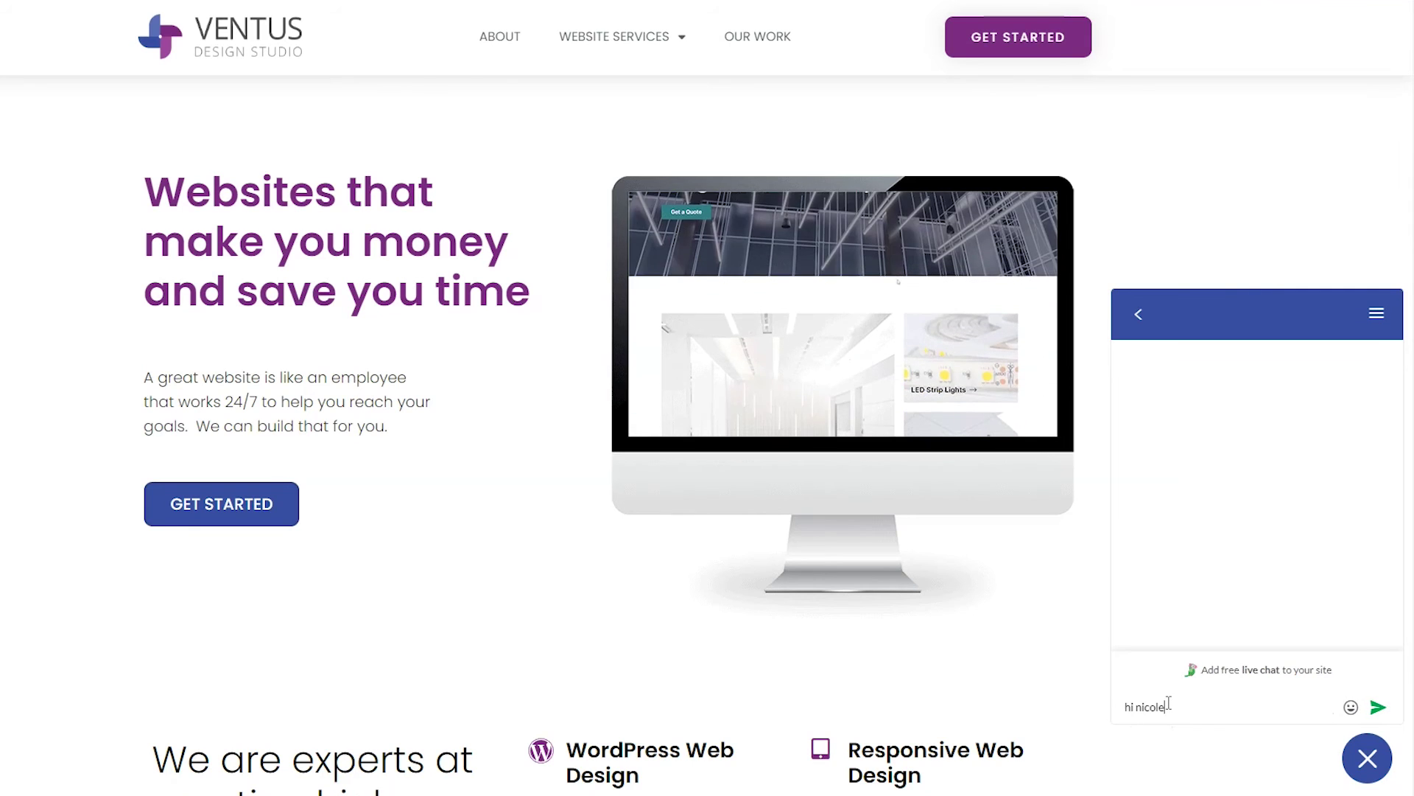
text( nicole)
key(Return)
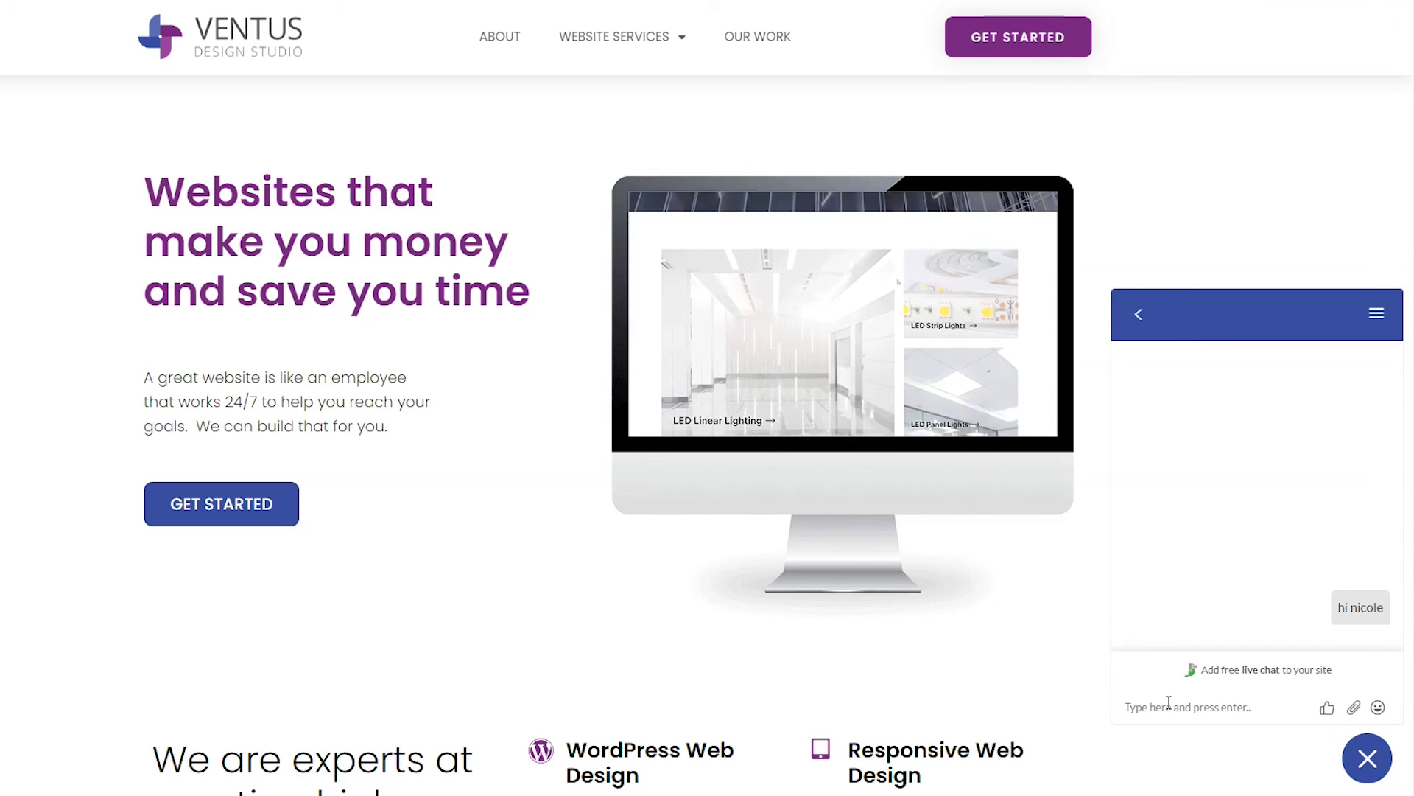
- Join the second incoming chat in the tawk.to dashboard, reply with a short "sorry" message, and check it in the website's widget
click(180, 685)
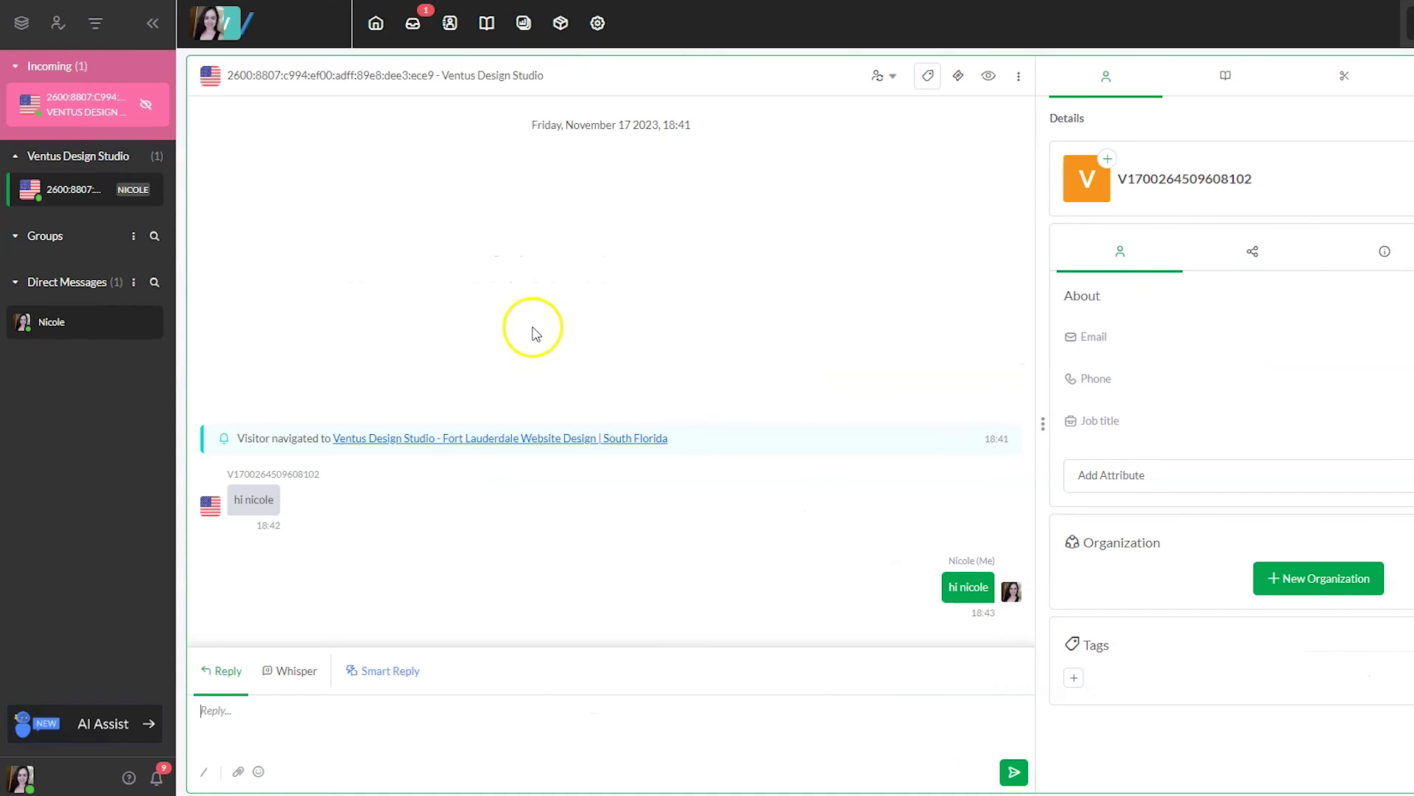
click(64, 115)
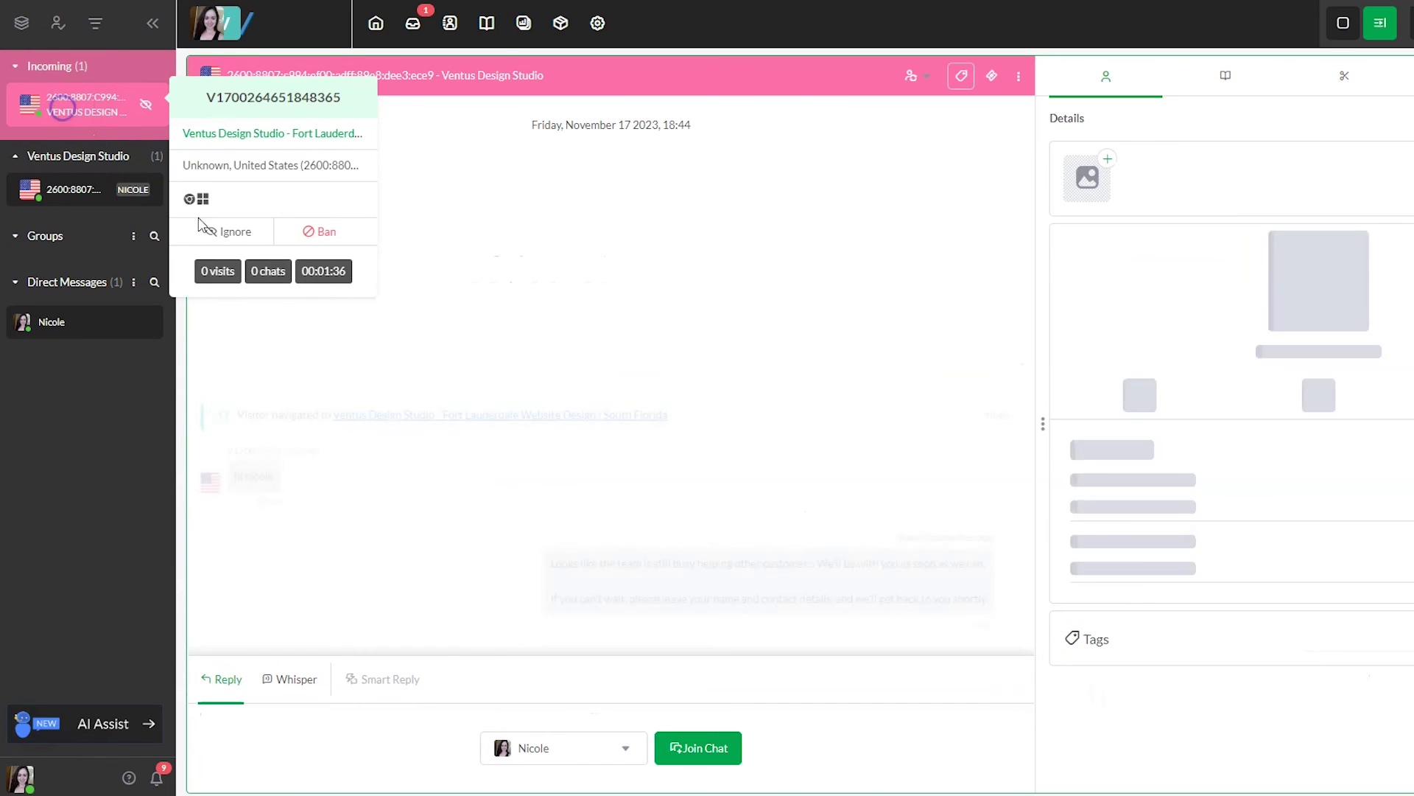
click(681, 750)
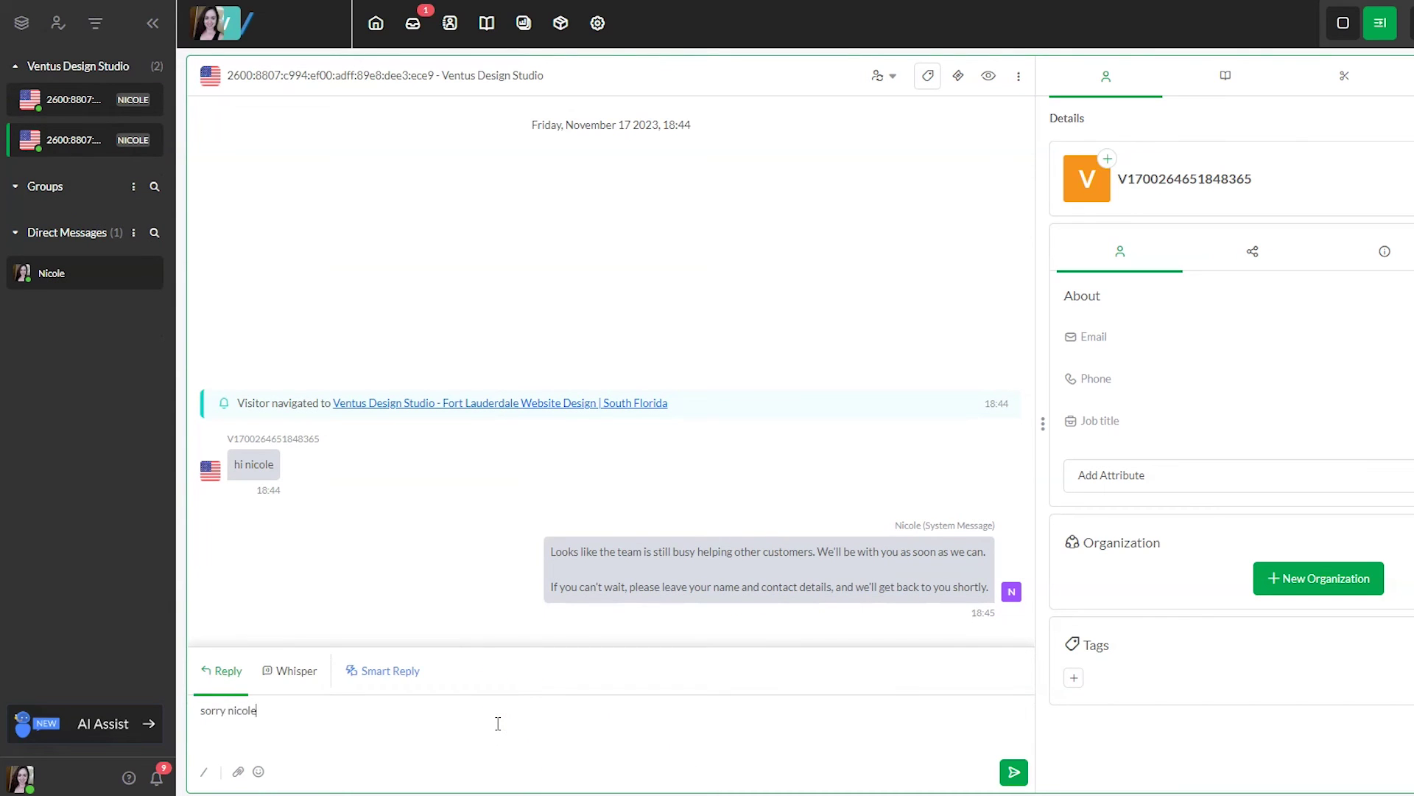
key(Return)
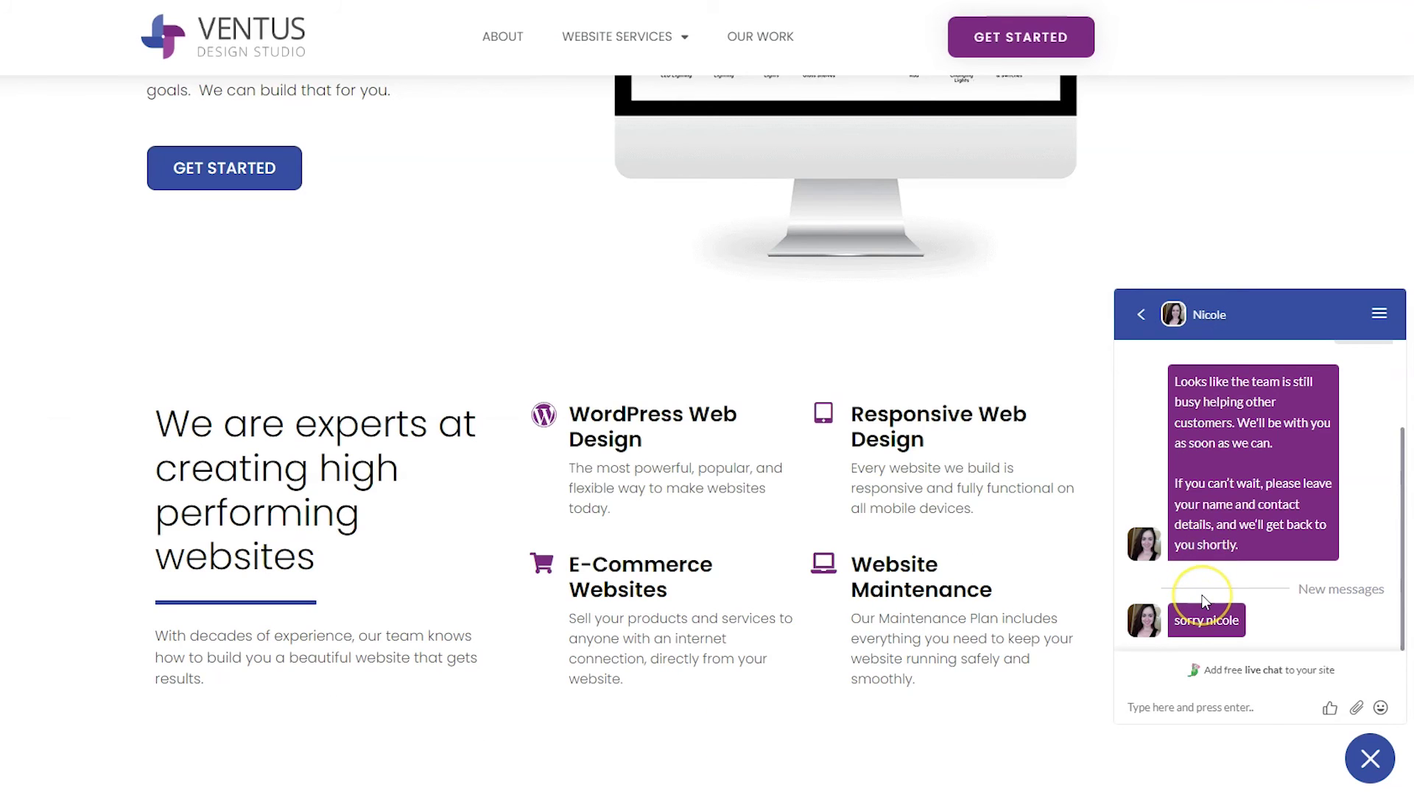
scroll(1201, 593, down, 2)
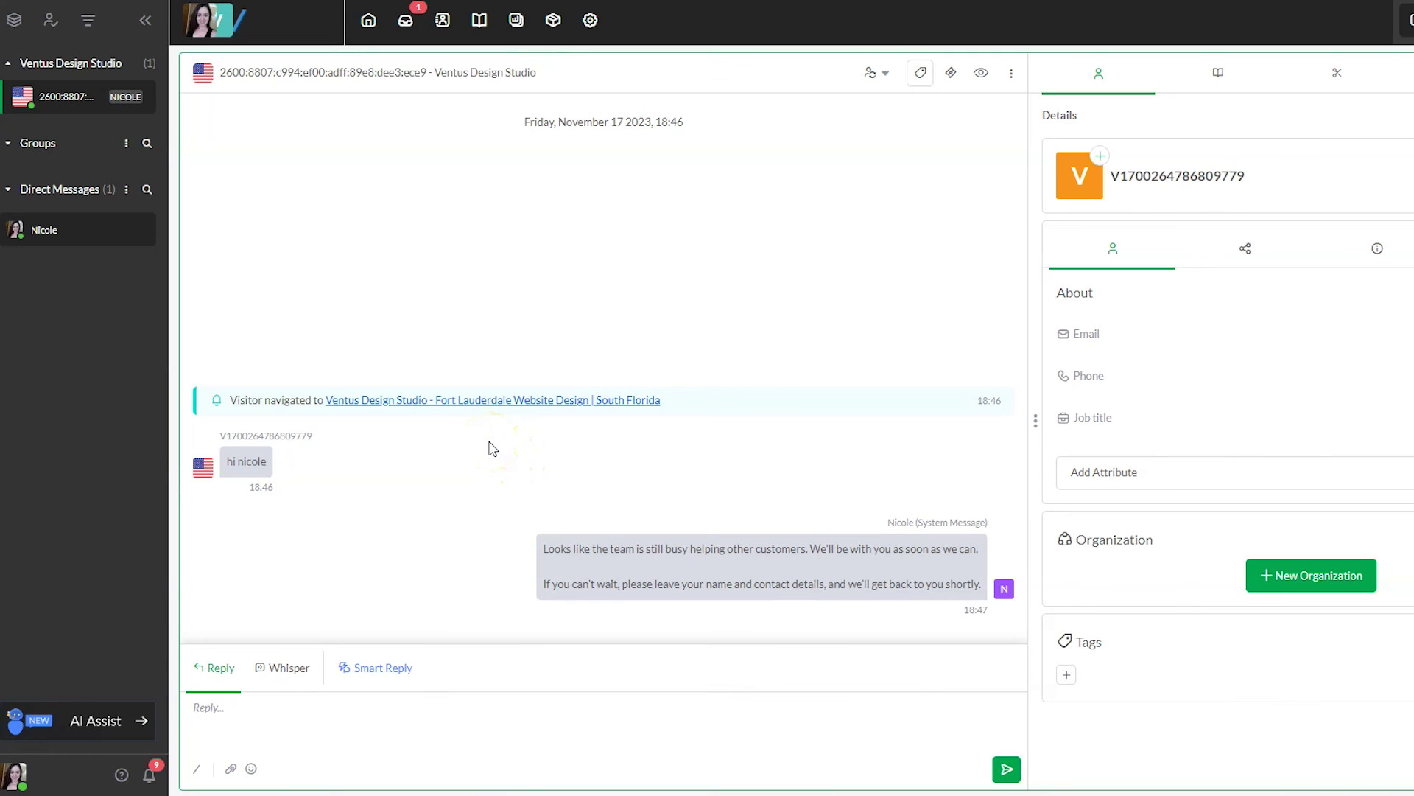
- Open the property's mail notification settings in tawk.to and examine the recipient options for Missed Chat notifications
click(596, 31)
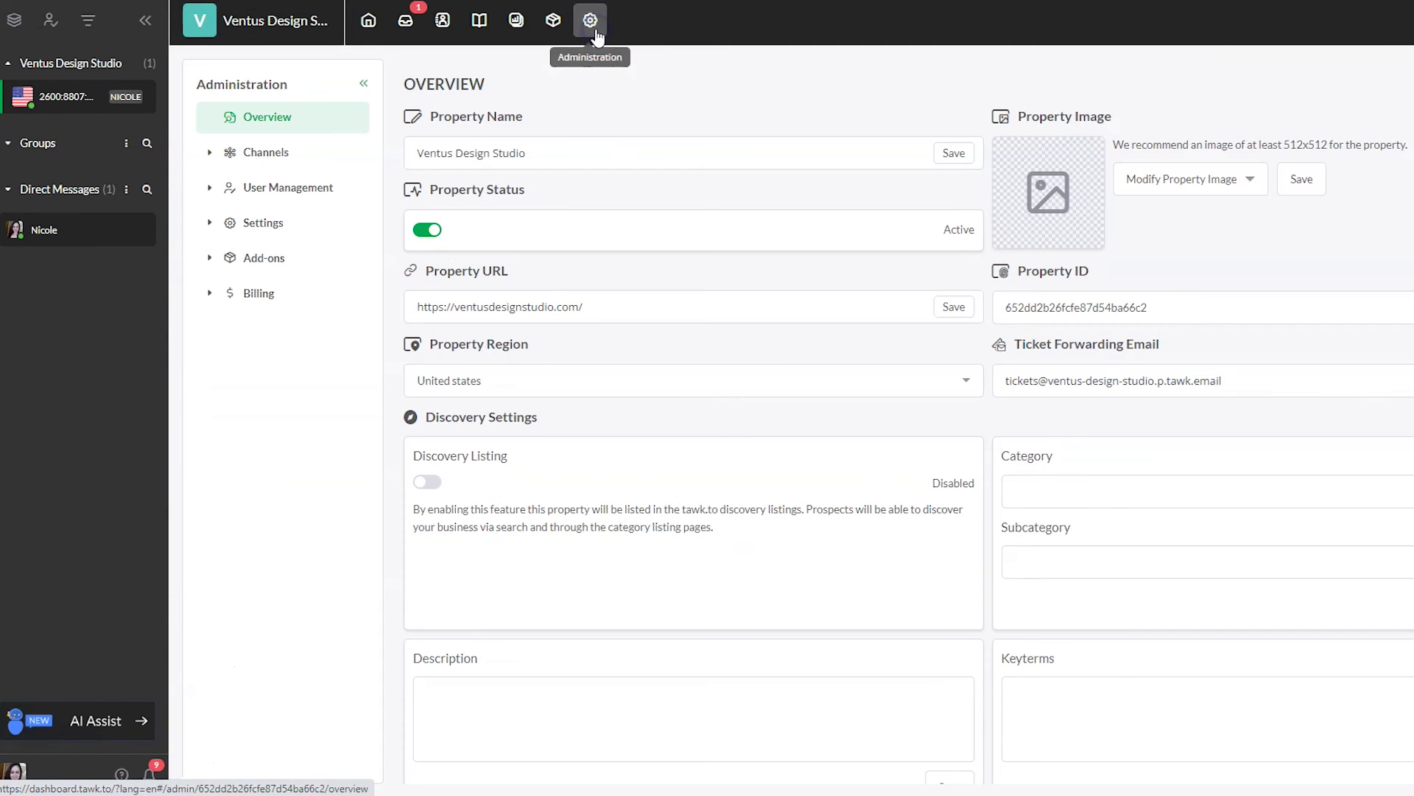
click(255, 238)
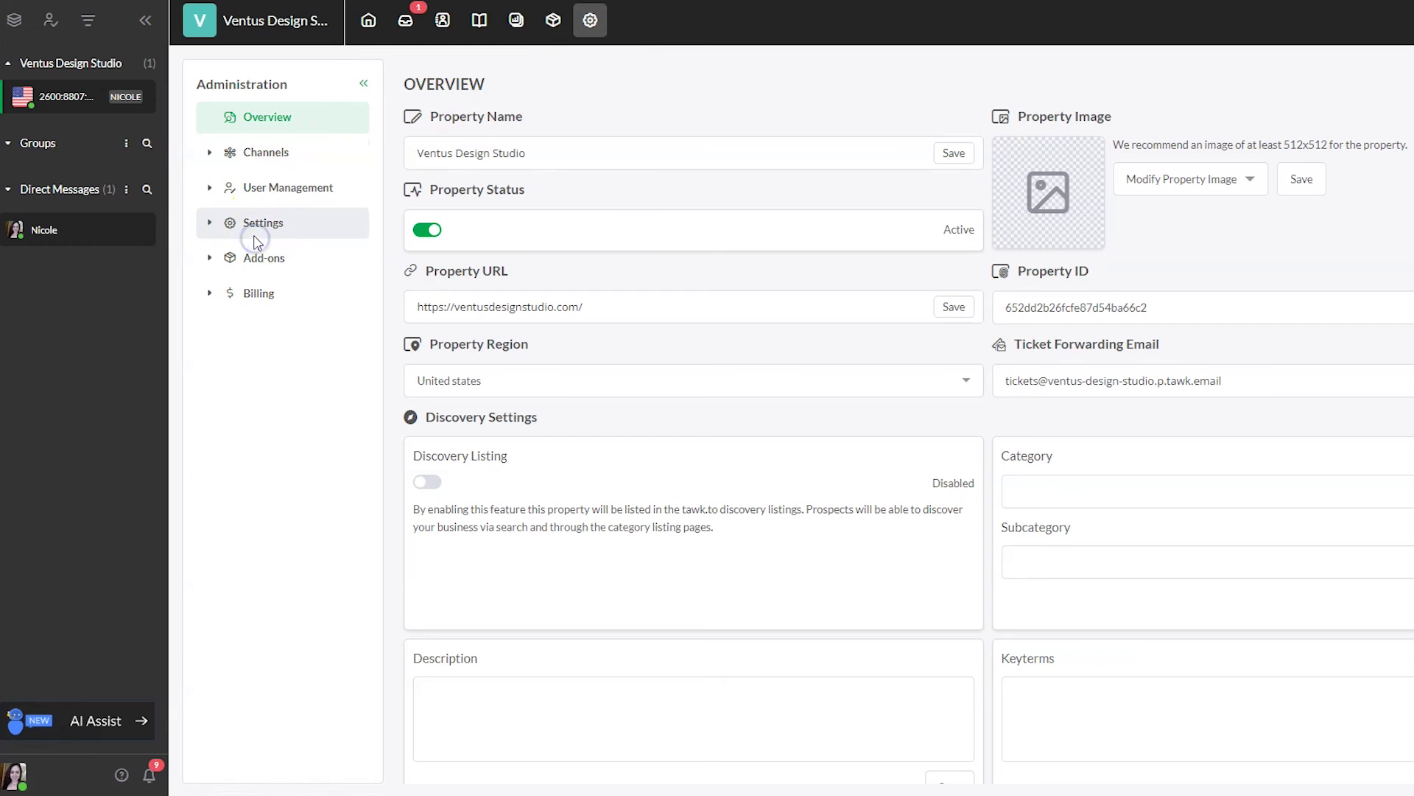
click(294, 368)
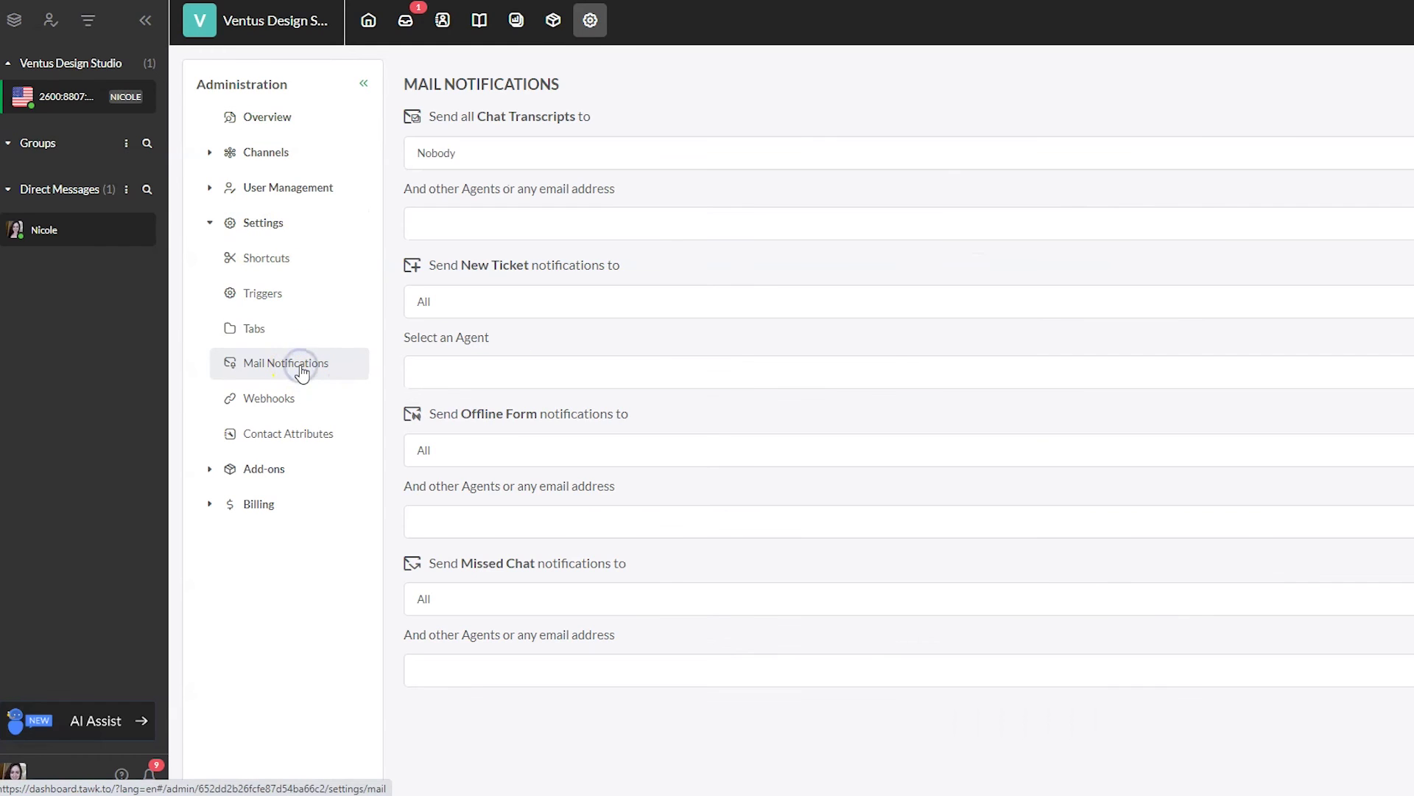
click(467, 597)
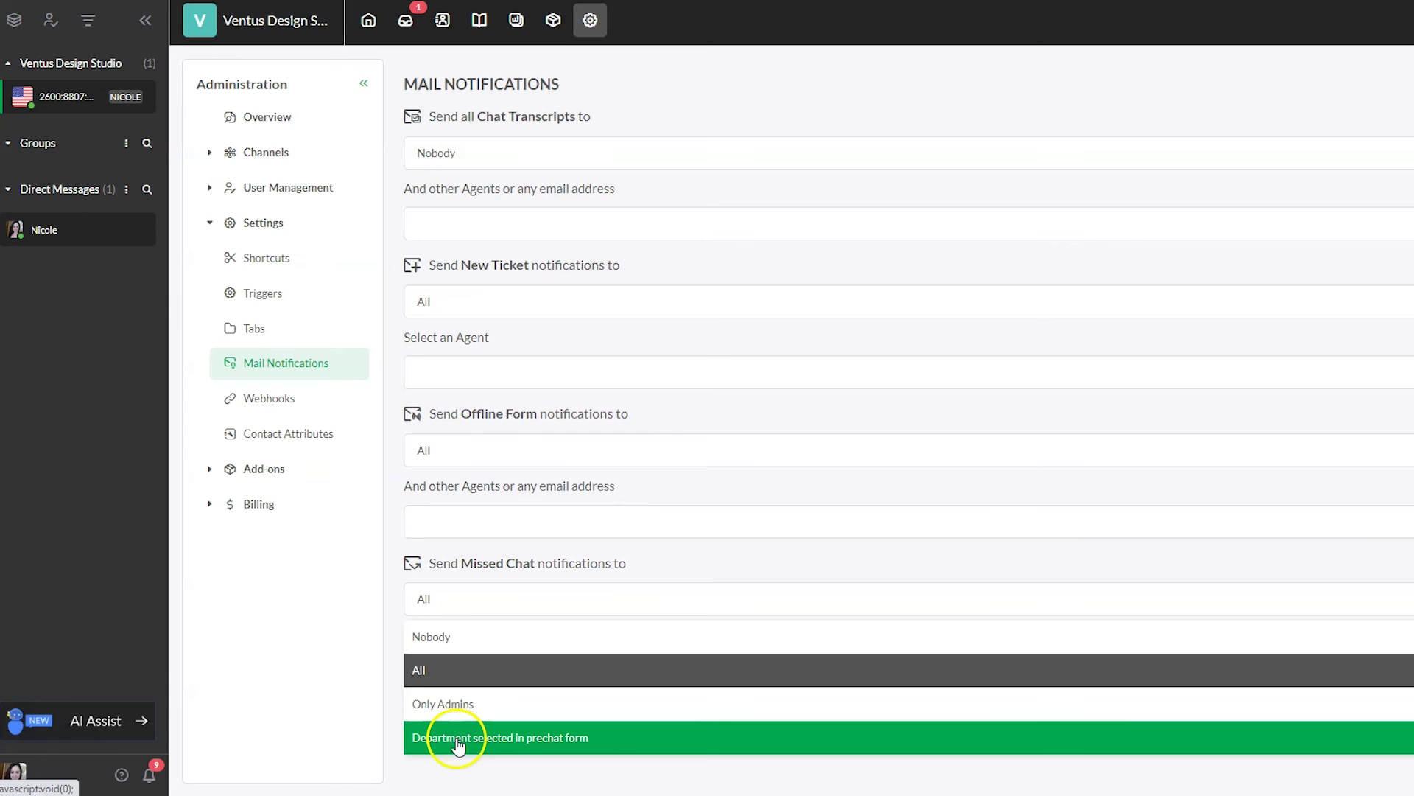
click(377, 682)
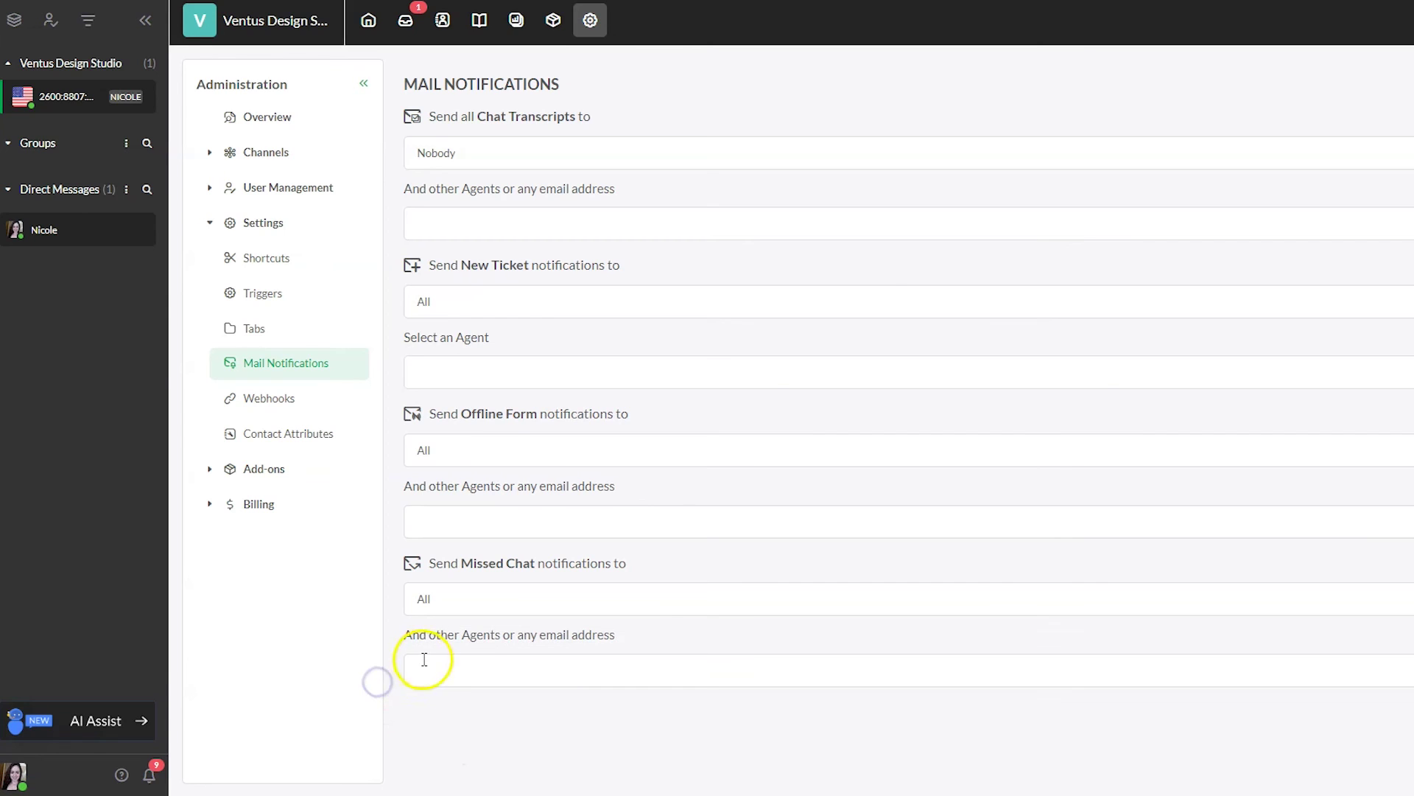
click(427, 670)
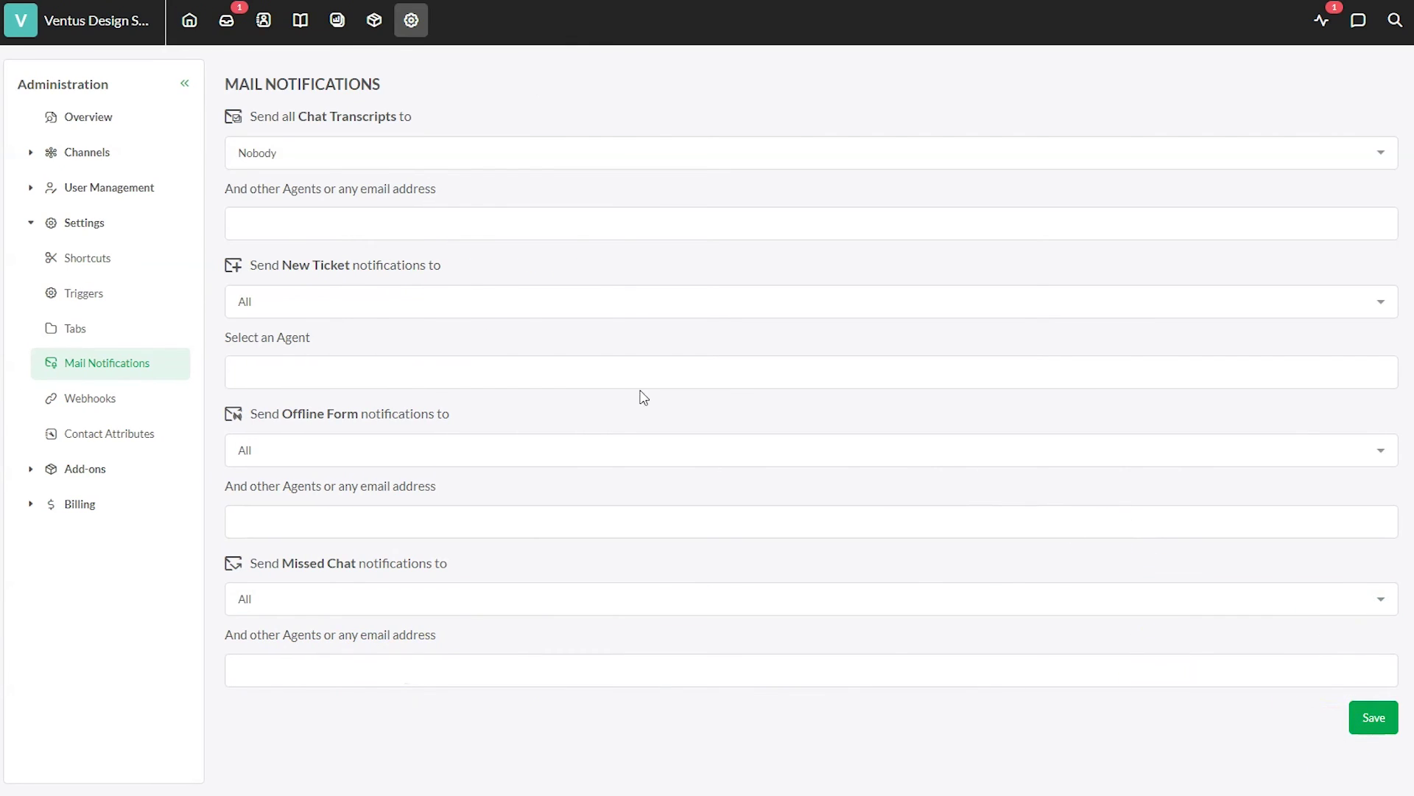
- Open the property members list and bring up the form for inviting a new member by email
click(80, 195)
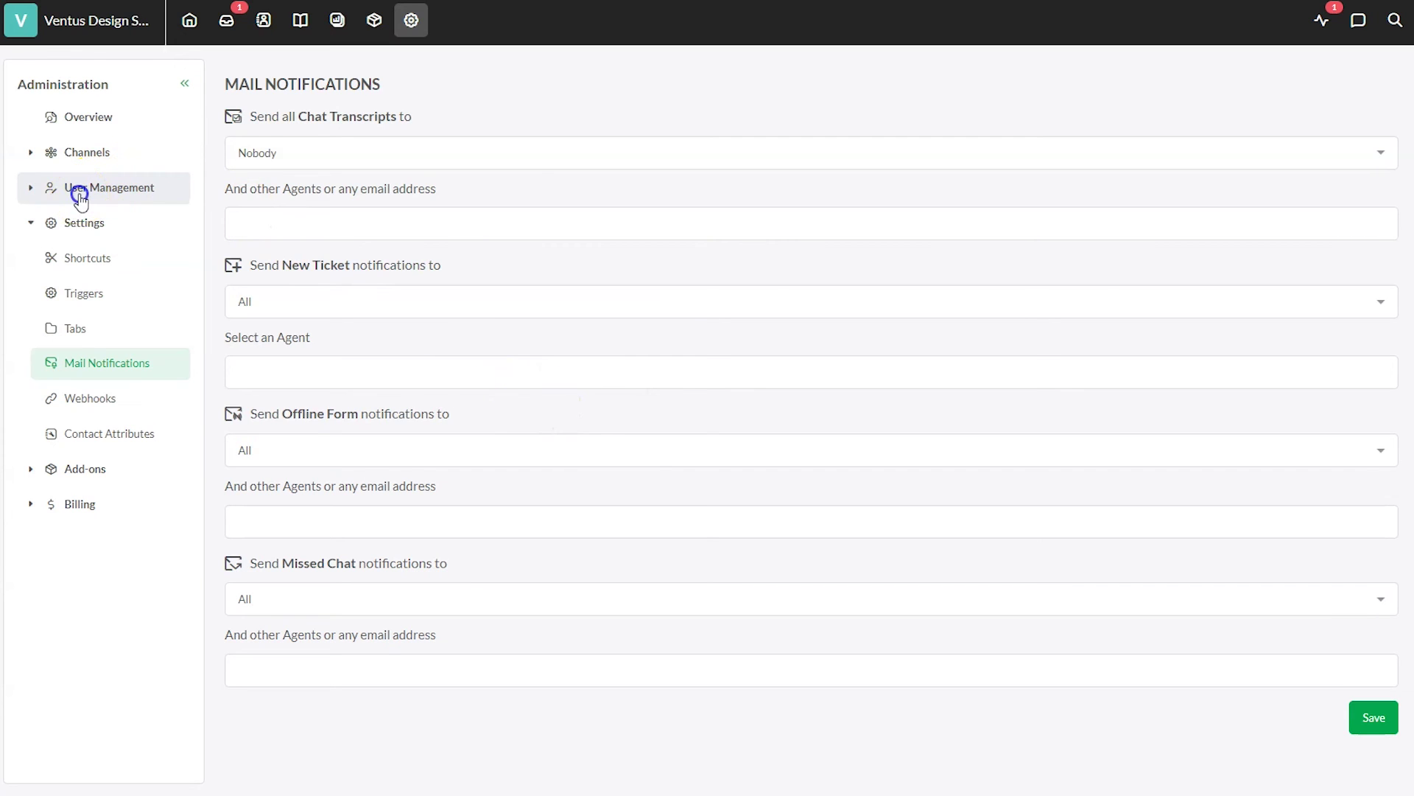
click(103, 227)
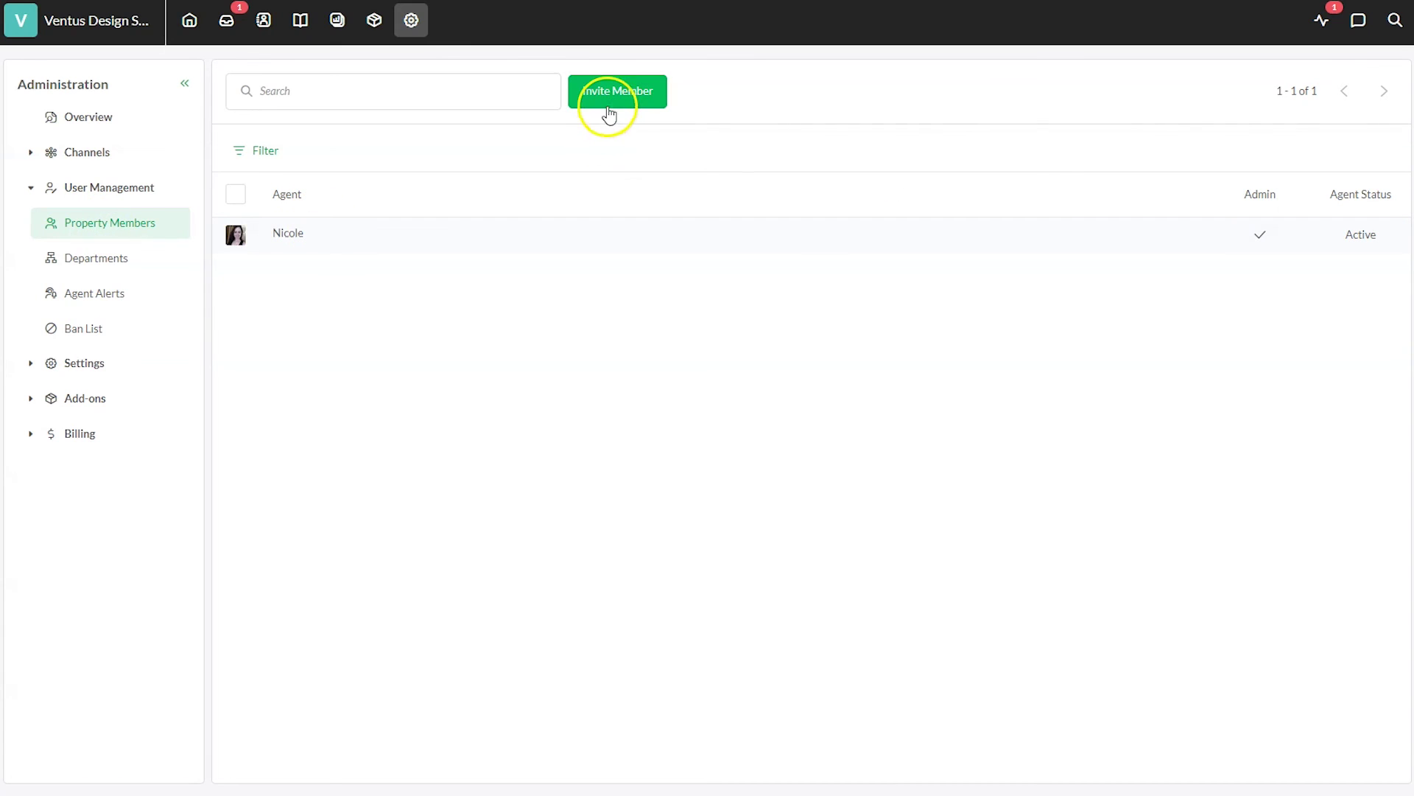
click(613, 108)
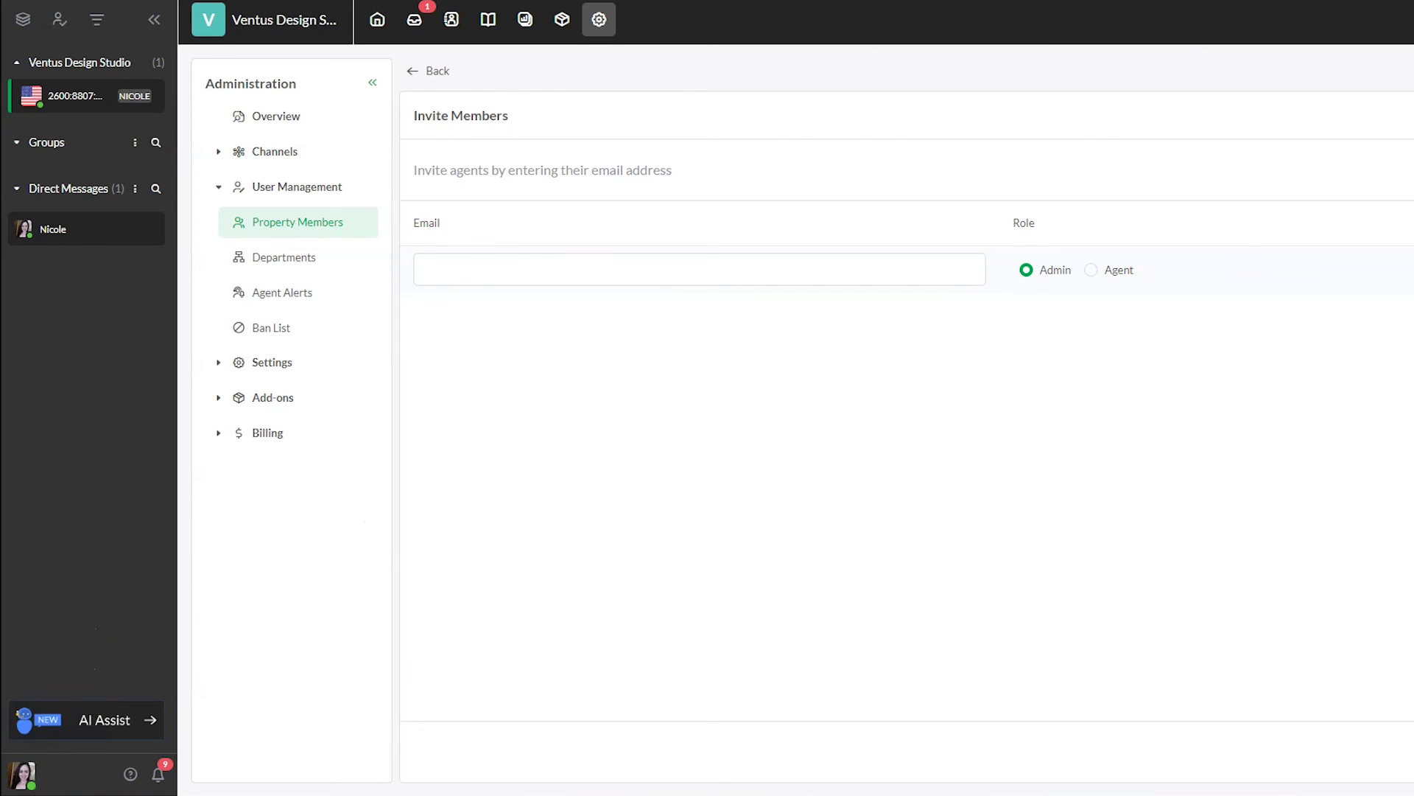
- Open the agent's own account settings and start a new alias with the display name Random
click(21, 777)
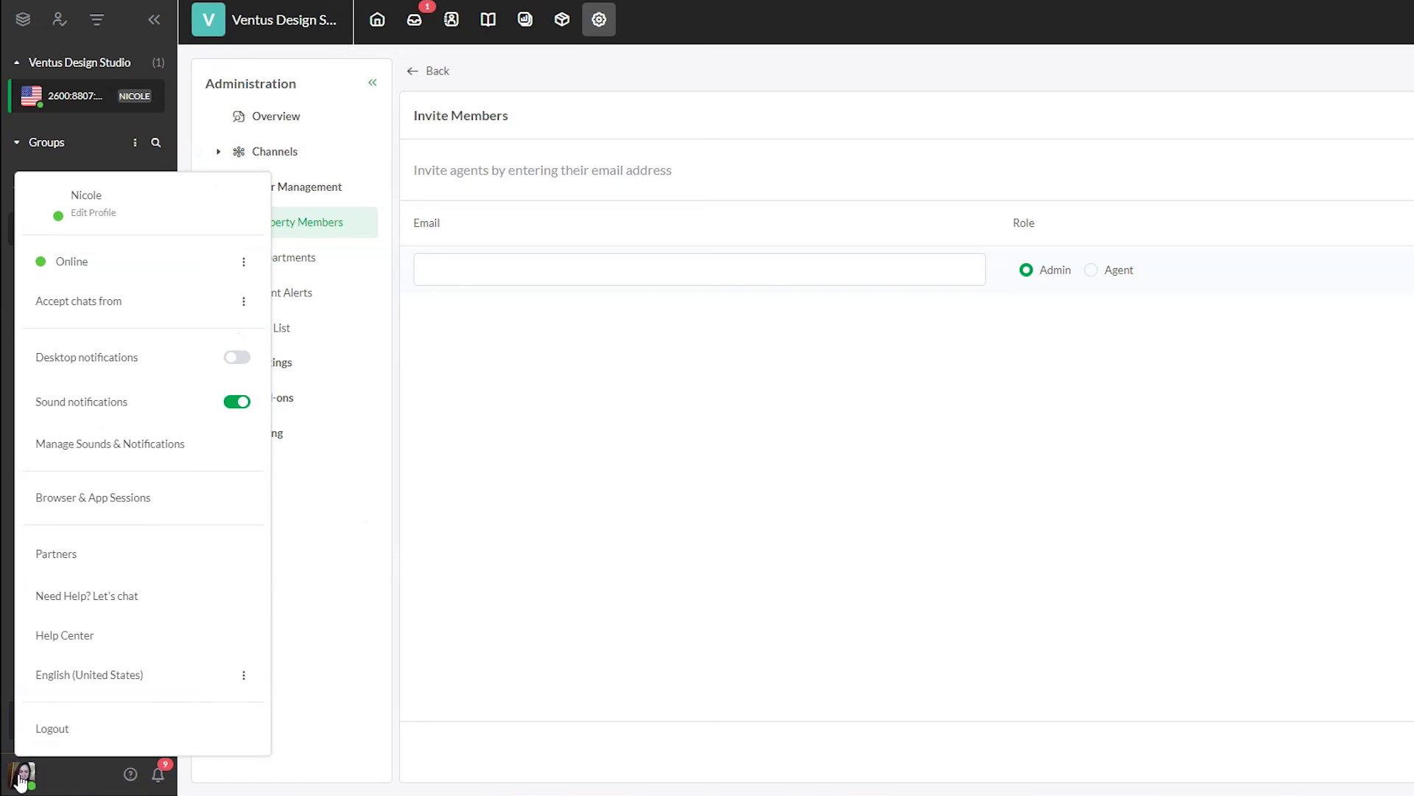
click(90, 213)
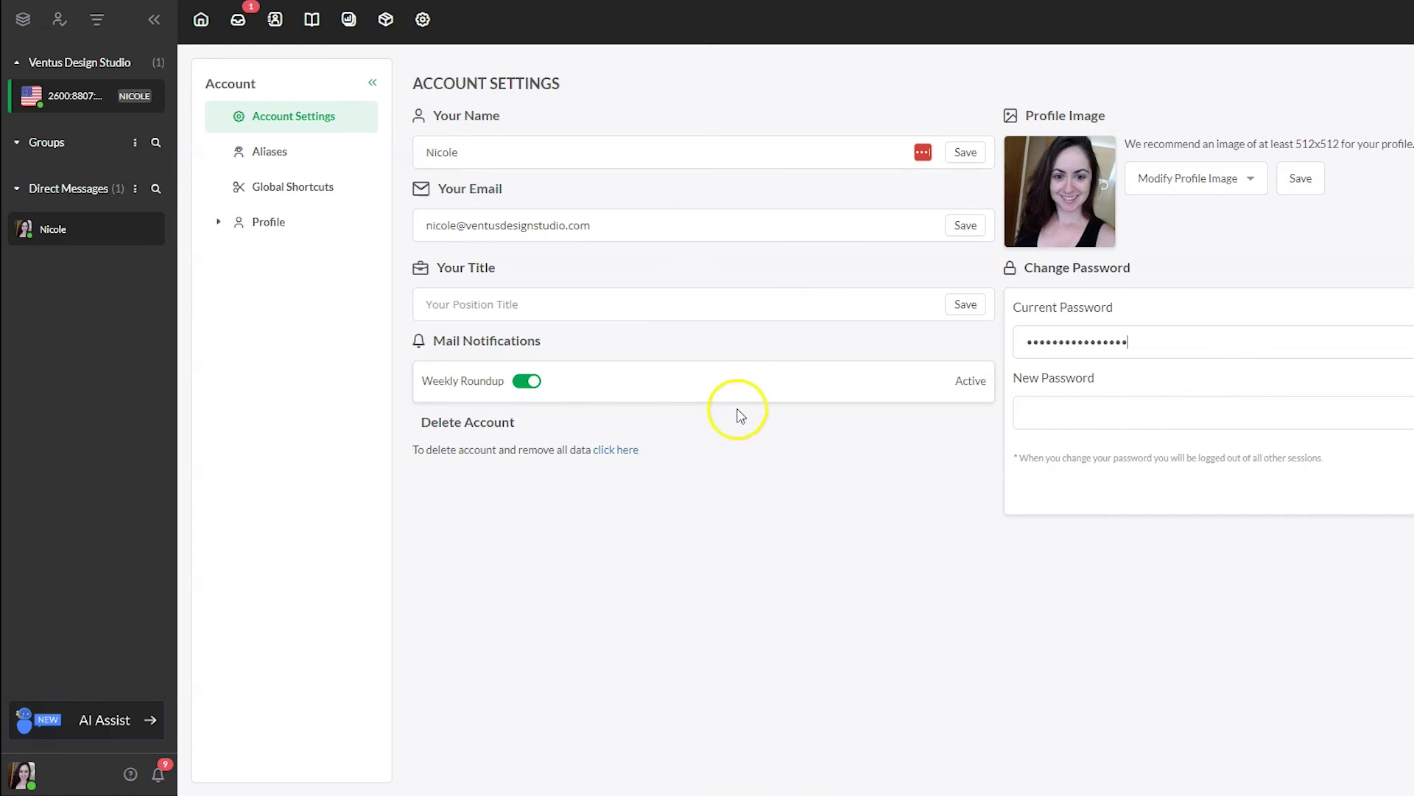
click(303, 160)
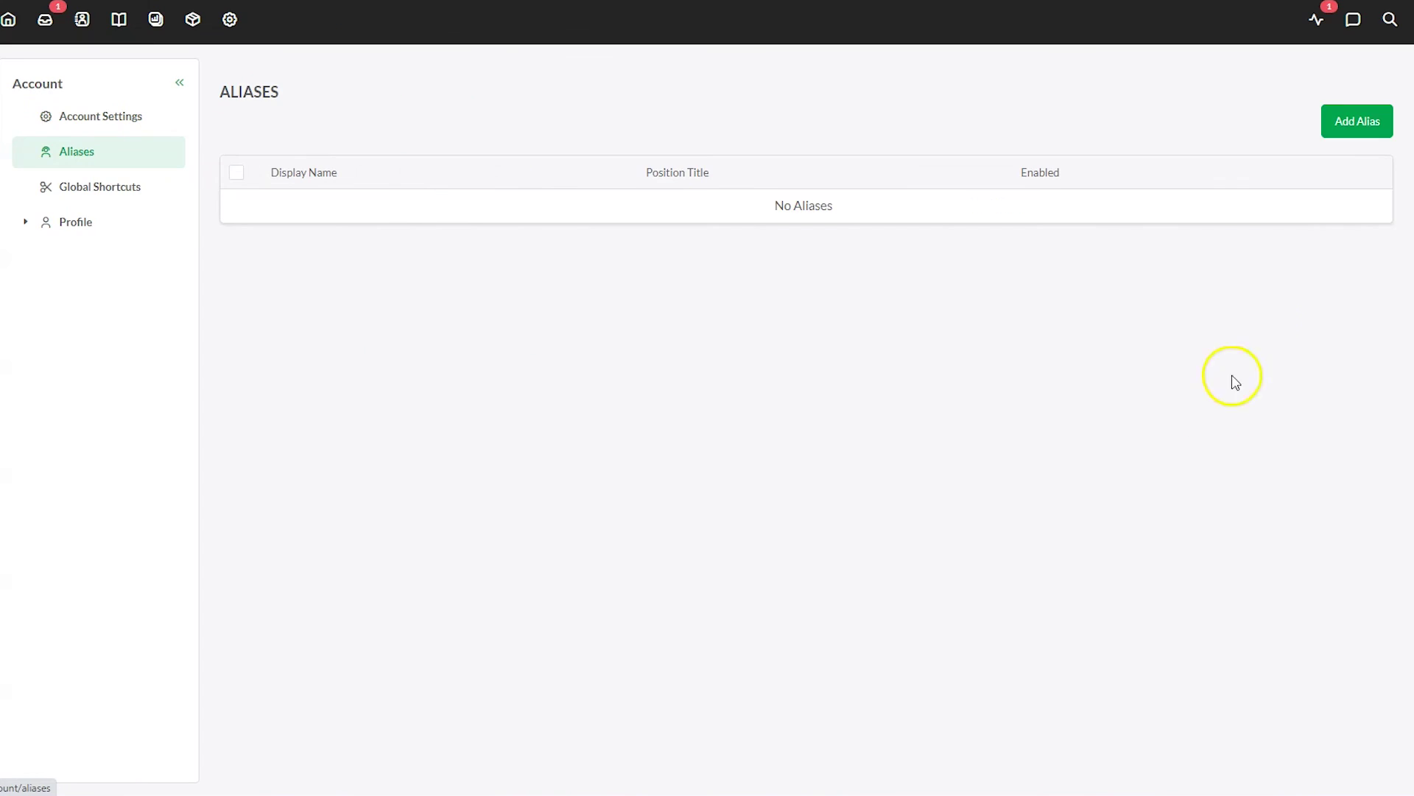
click(1337, 129)
click(516, 153)
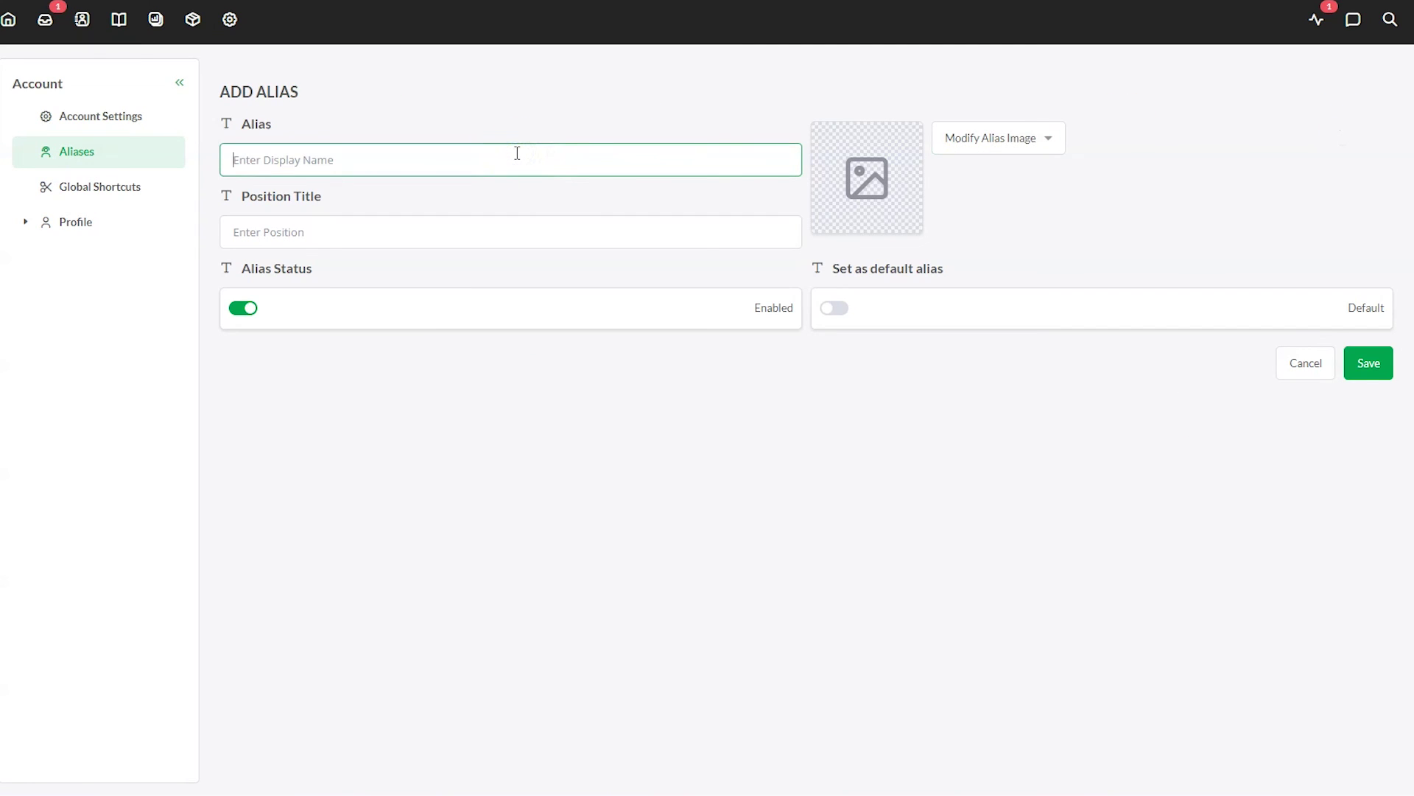
text(Random)
click(489, 425)
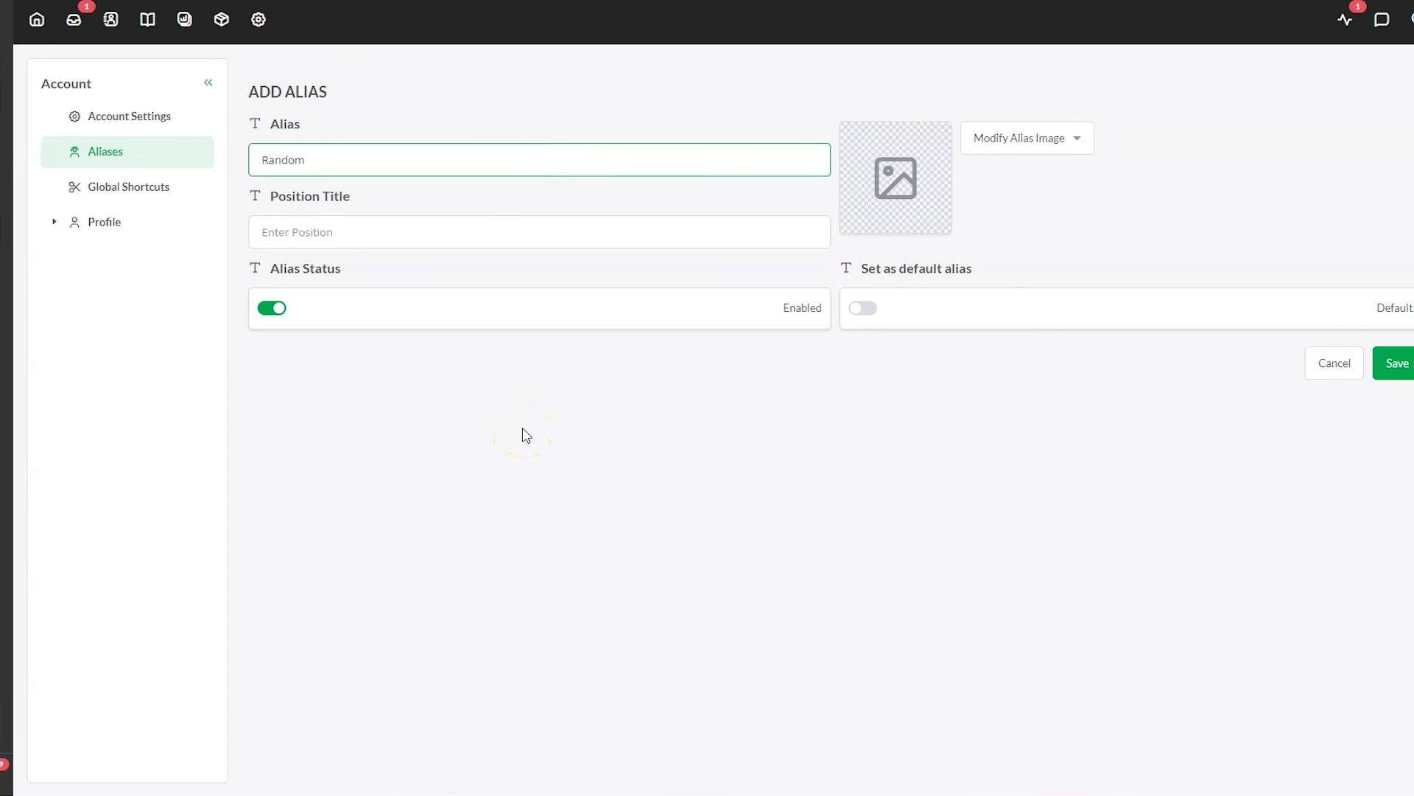
- Review the dashboard and the live chat reports for chat volume, missed chats, offline messages, average duration, user satisfaction and first response time
click(38, 29)
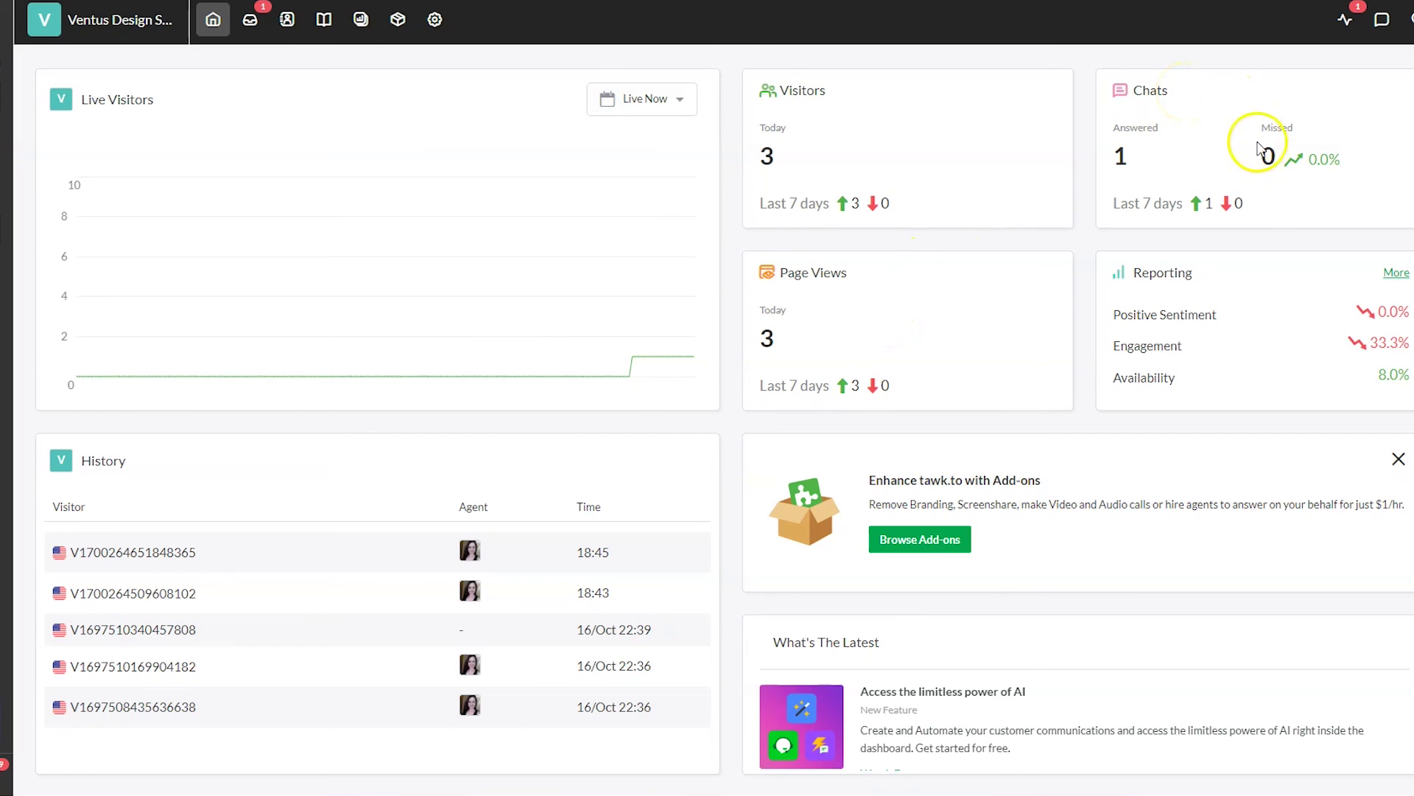
click(361, 38)
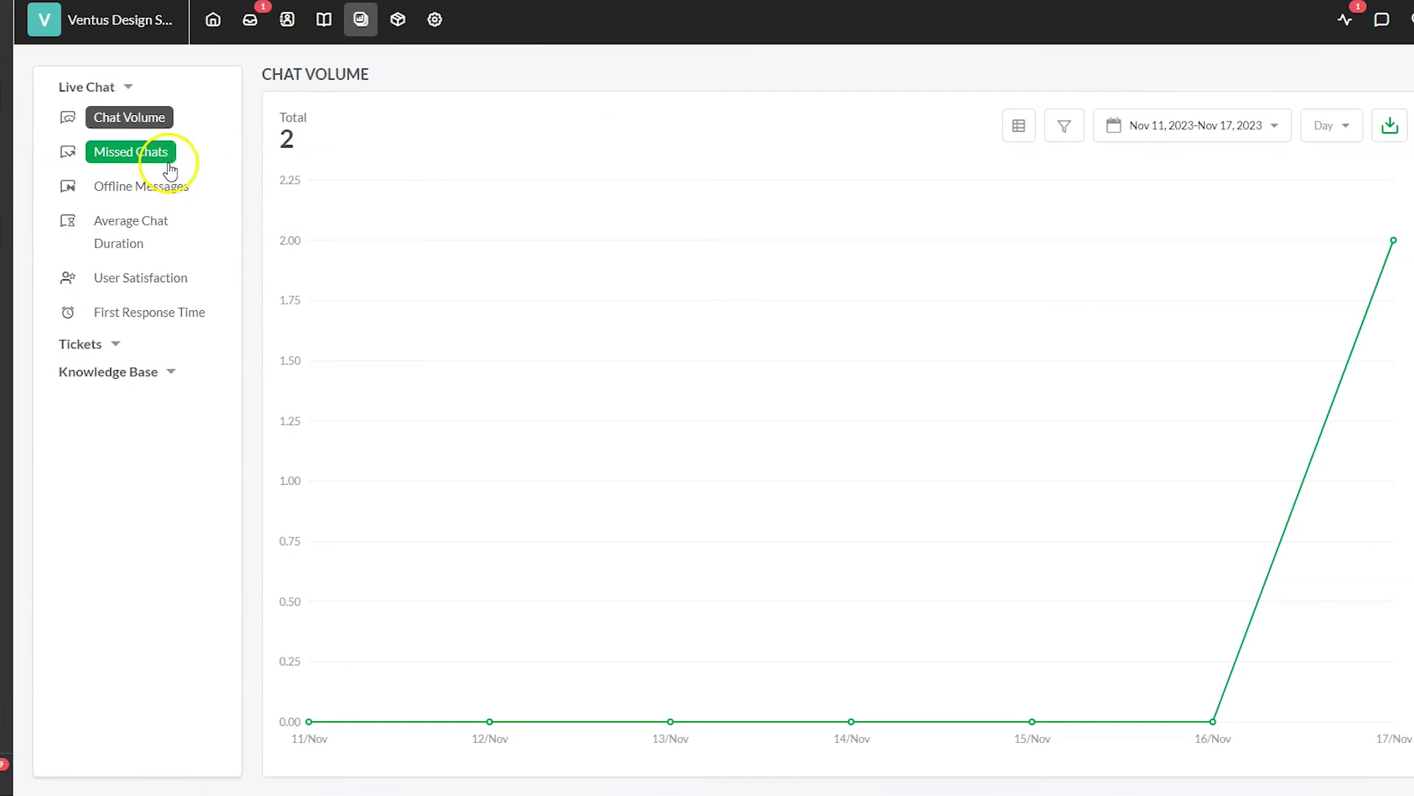
click(168, 154)
click(163, 187)
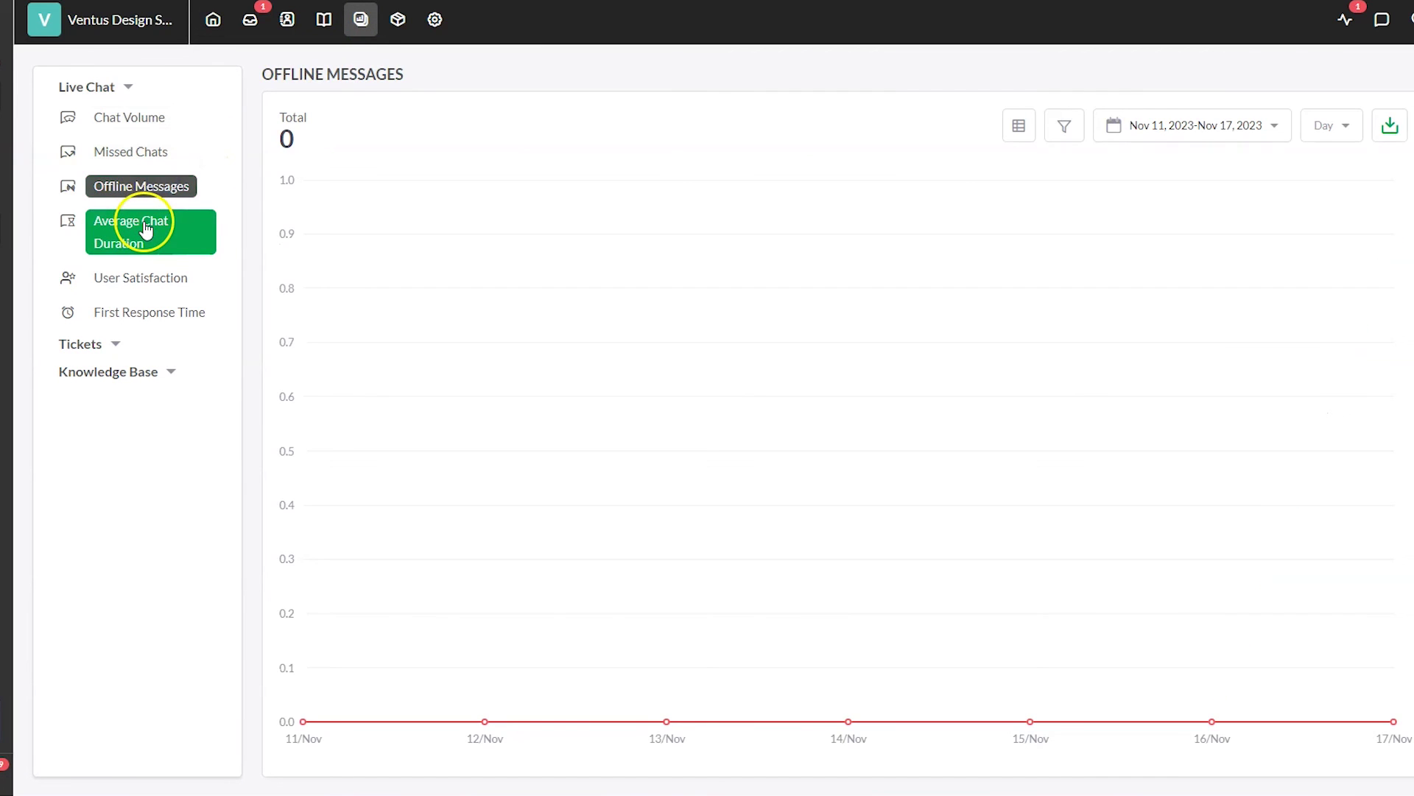
click(146, 222)
click(151, 280)
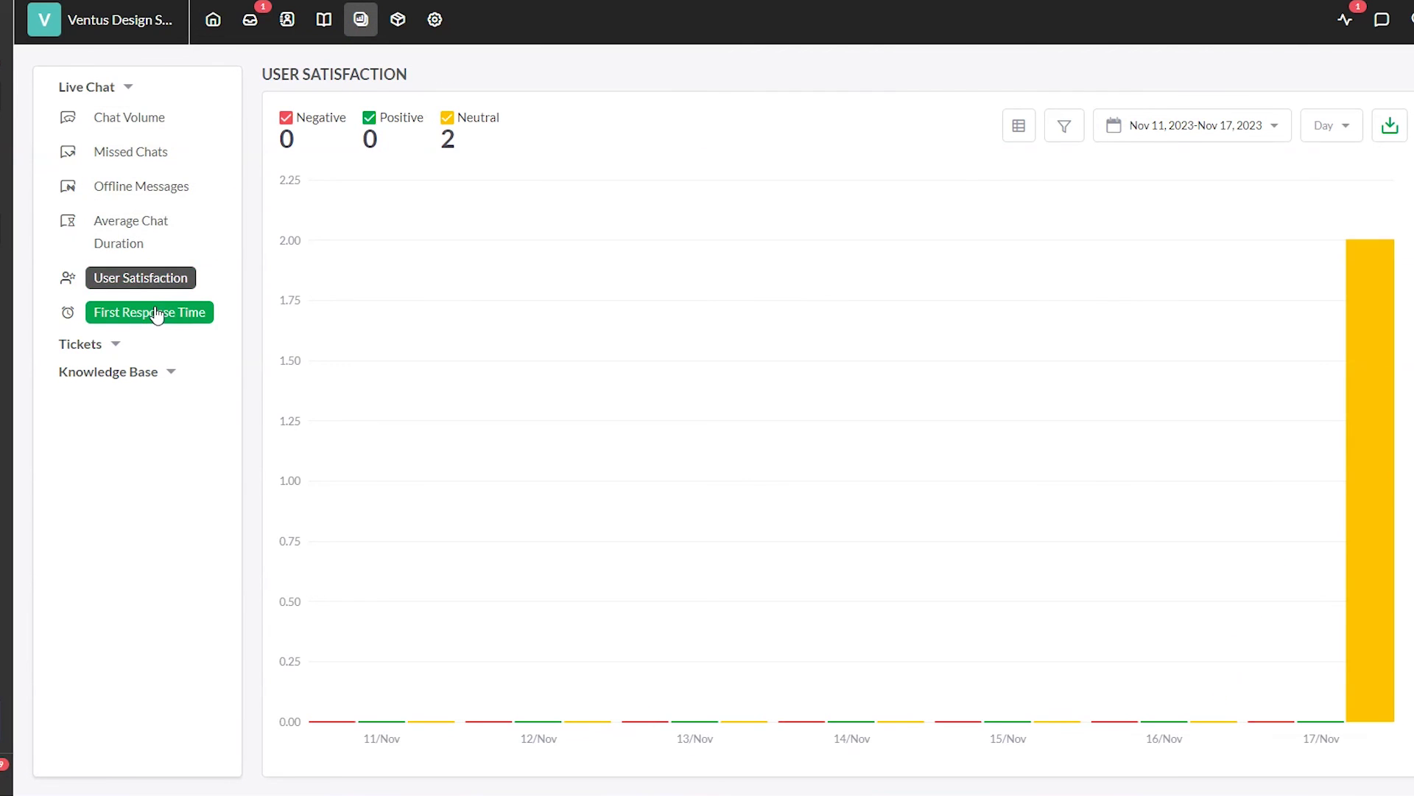
click(156, 313)
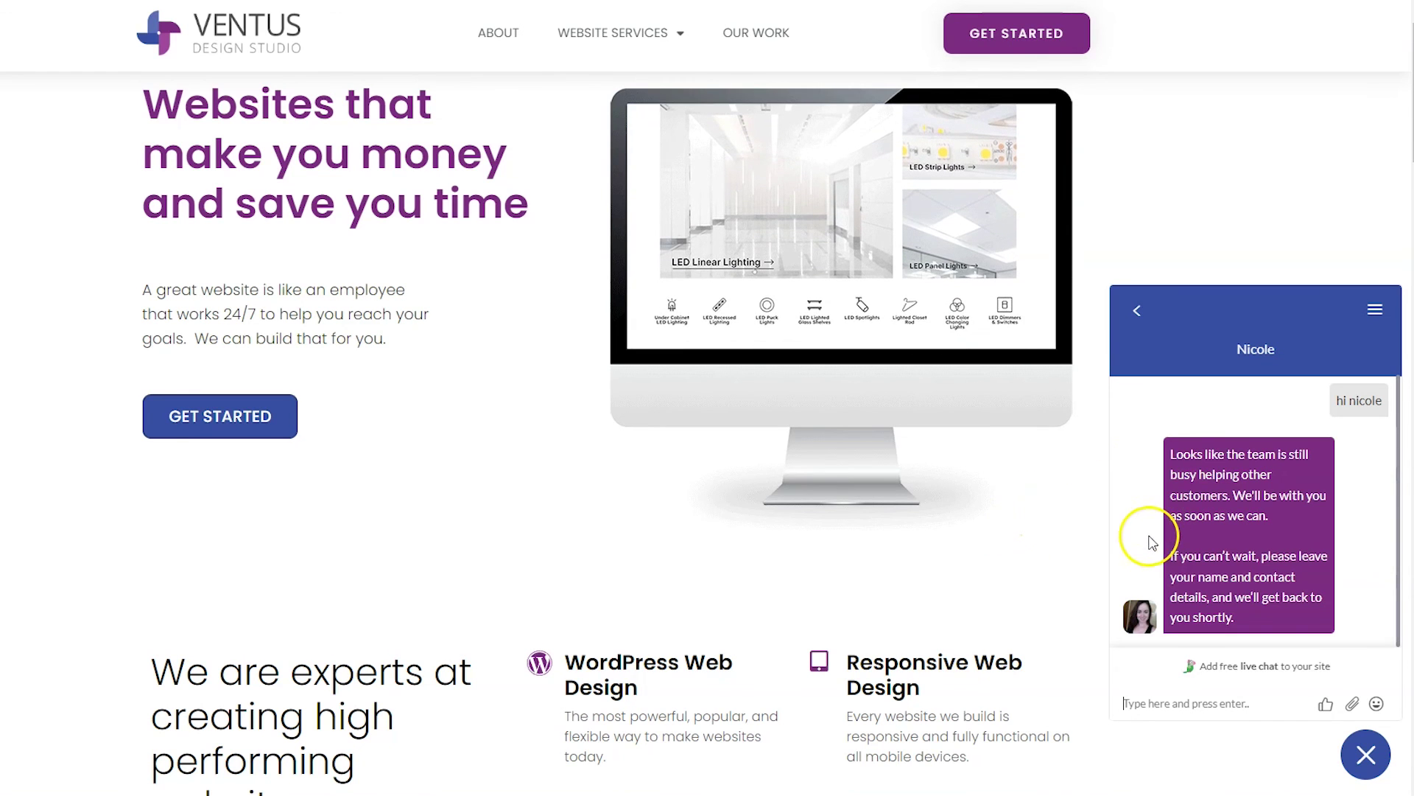